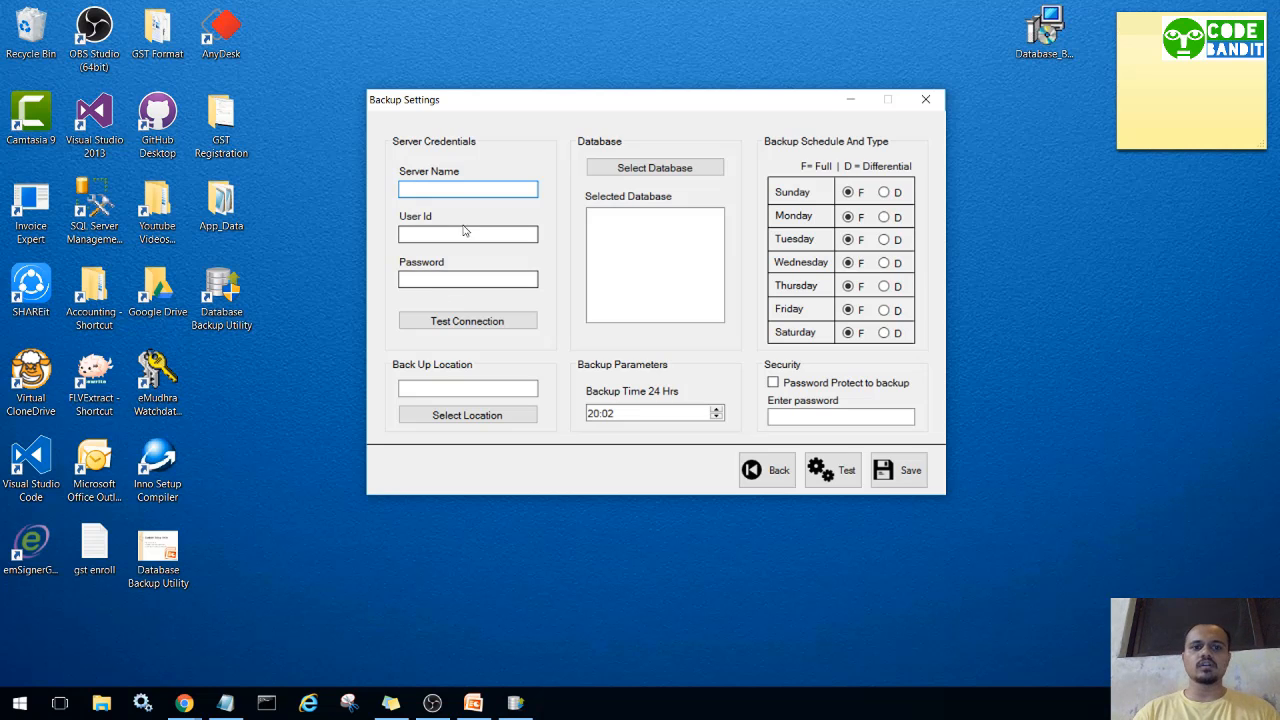
Review the backup location and time, leave password protection off, and return to the main menu.
click(437, 386)
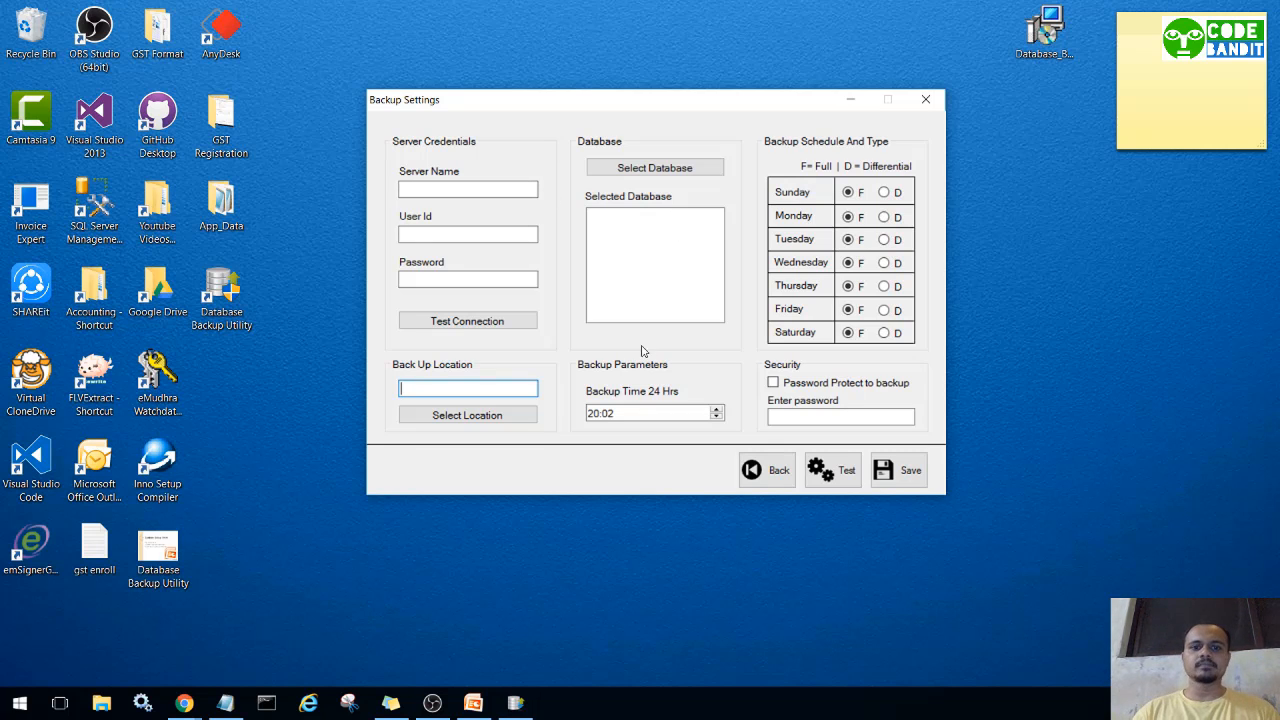
click(616, 417)
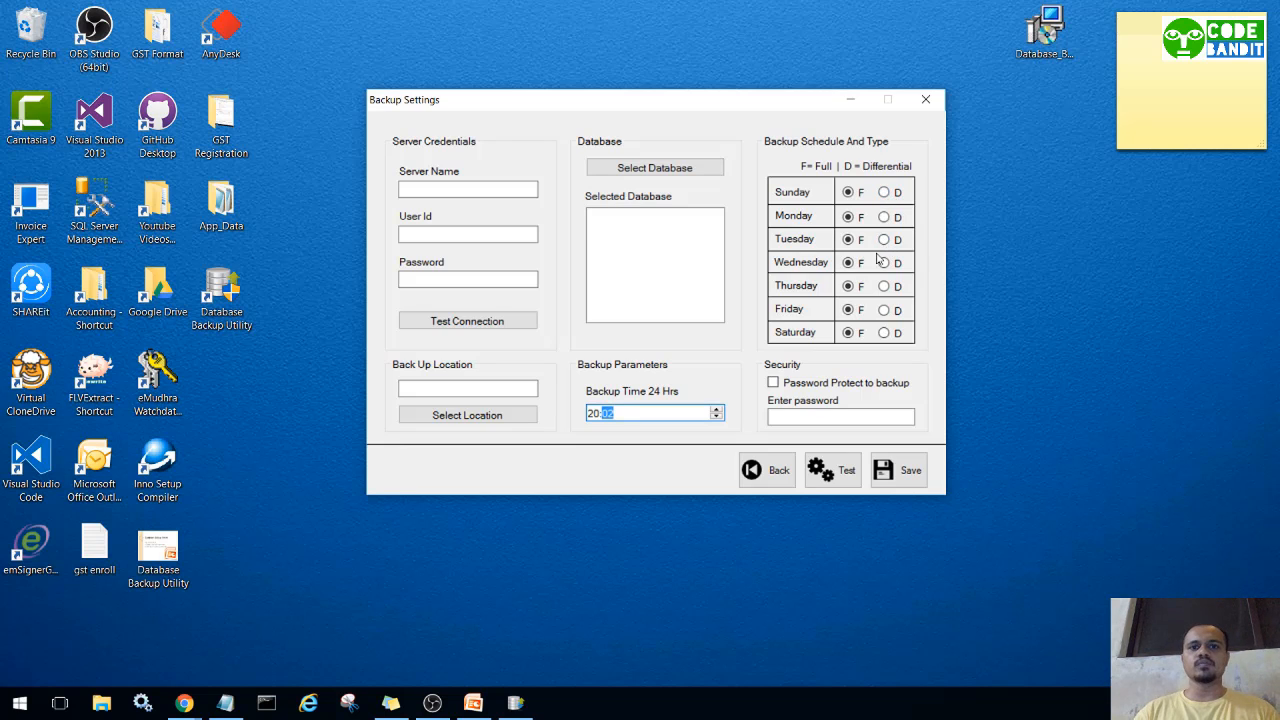
click(774, 382)
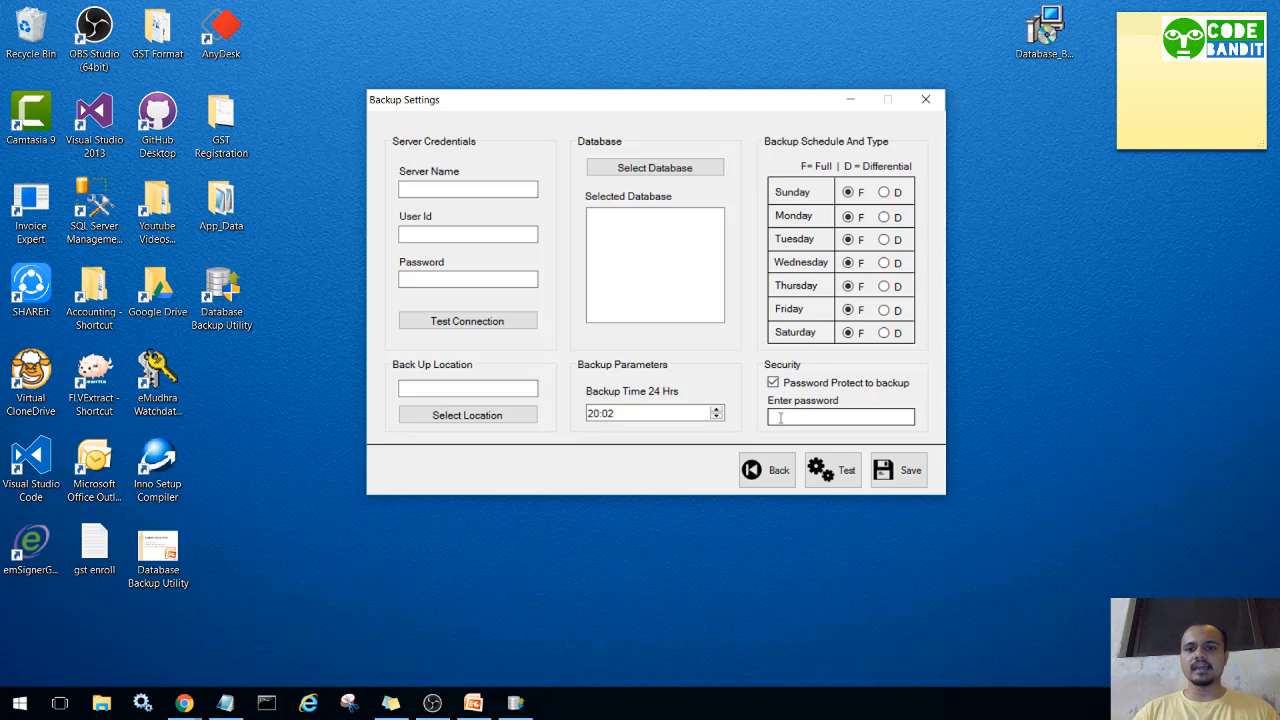
click(773, 382)
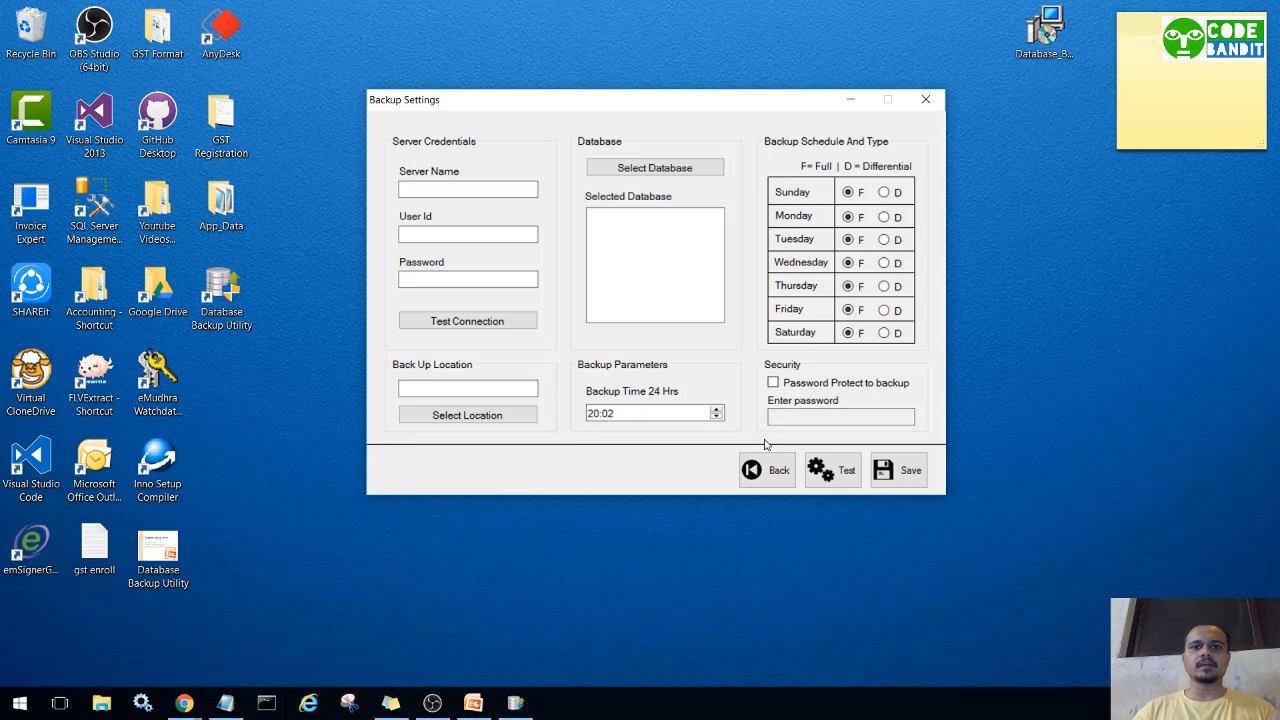
click(752, 470)
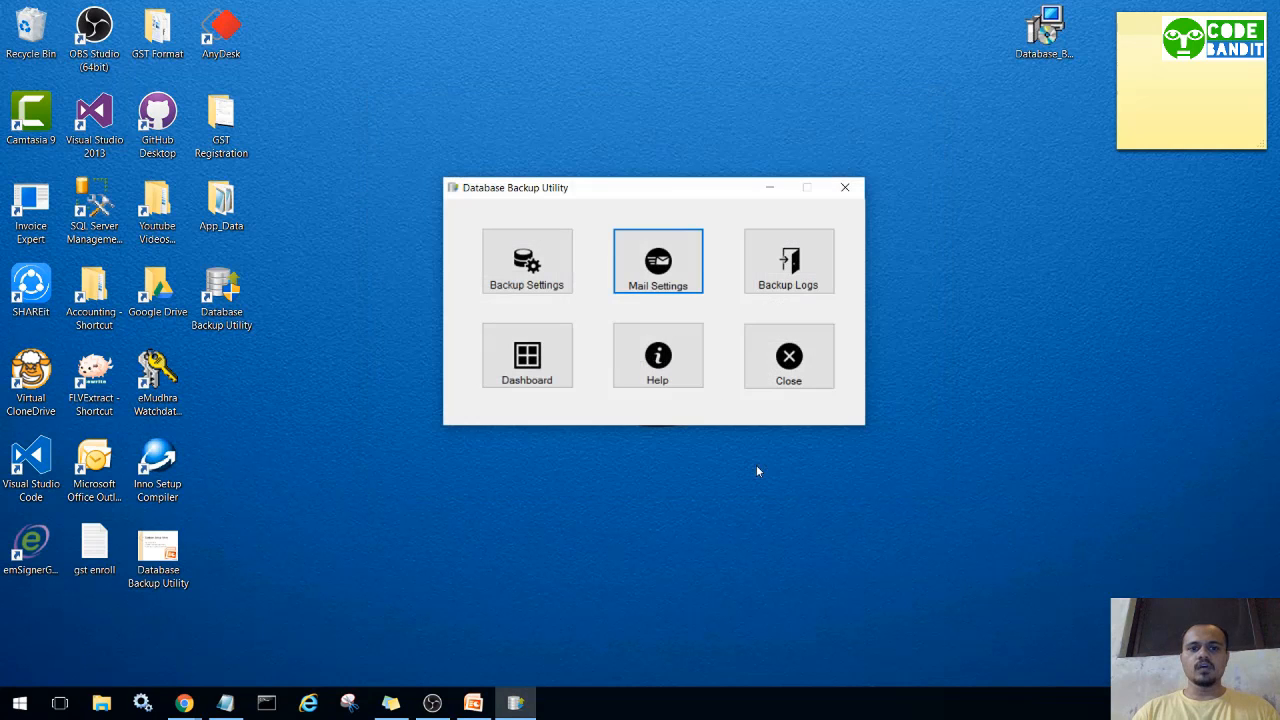
click(670, 283)
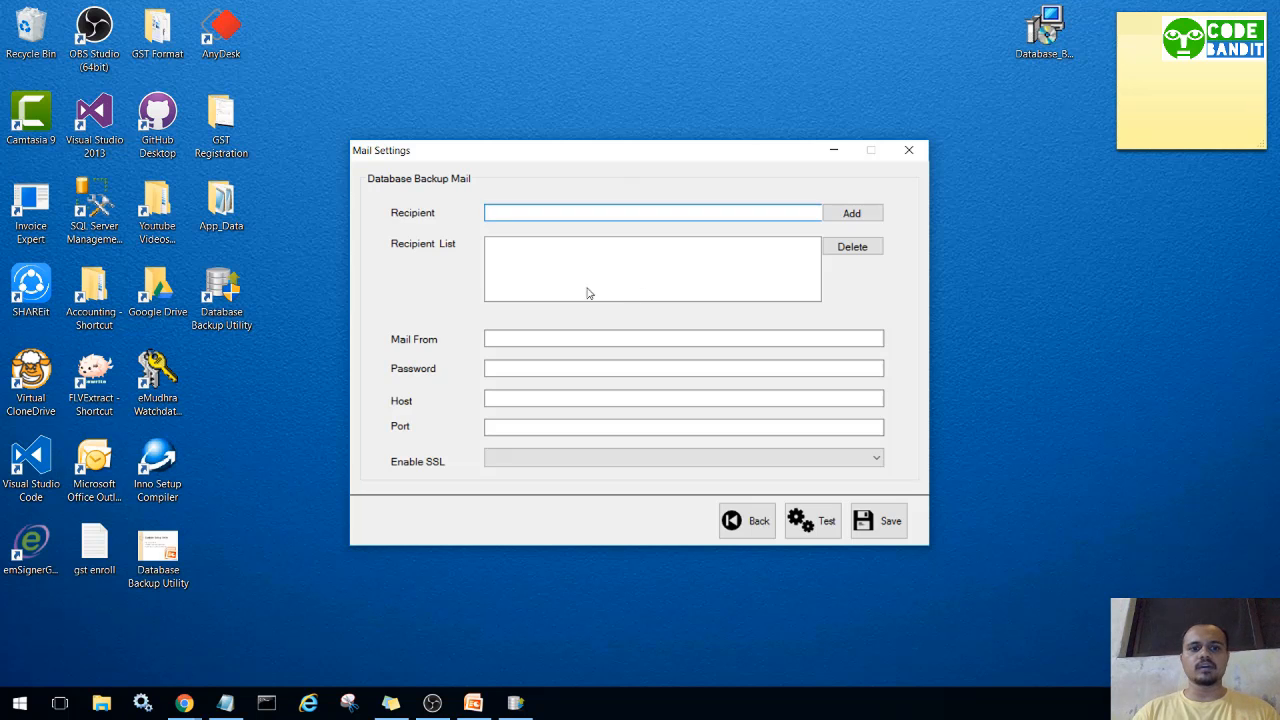
click(493, 367)
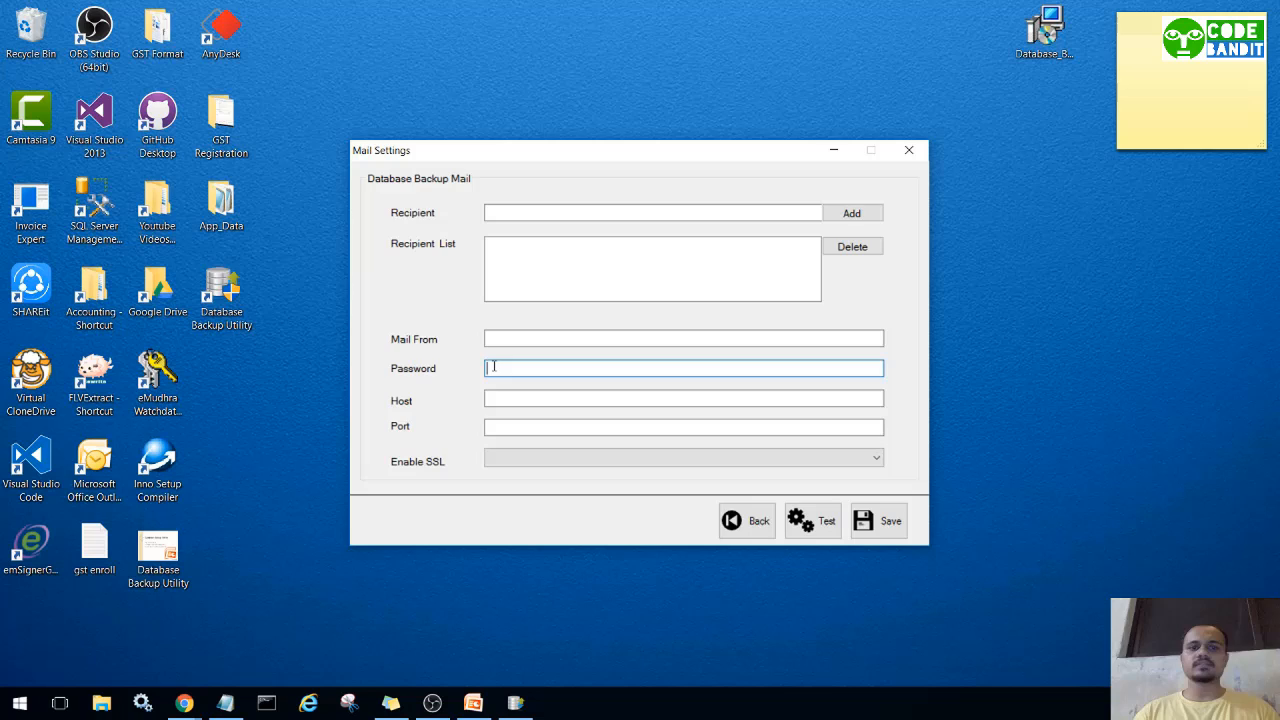
click(495, 425)
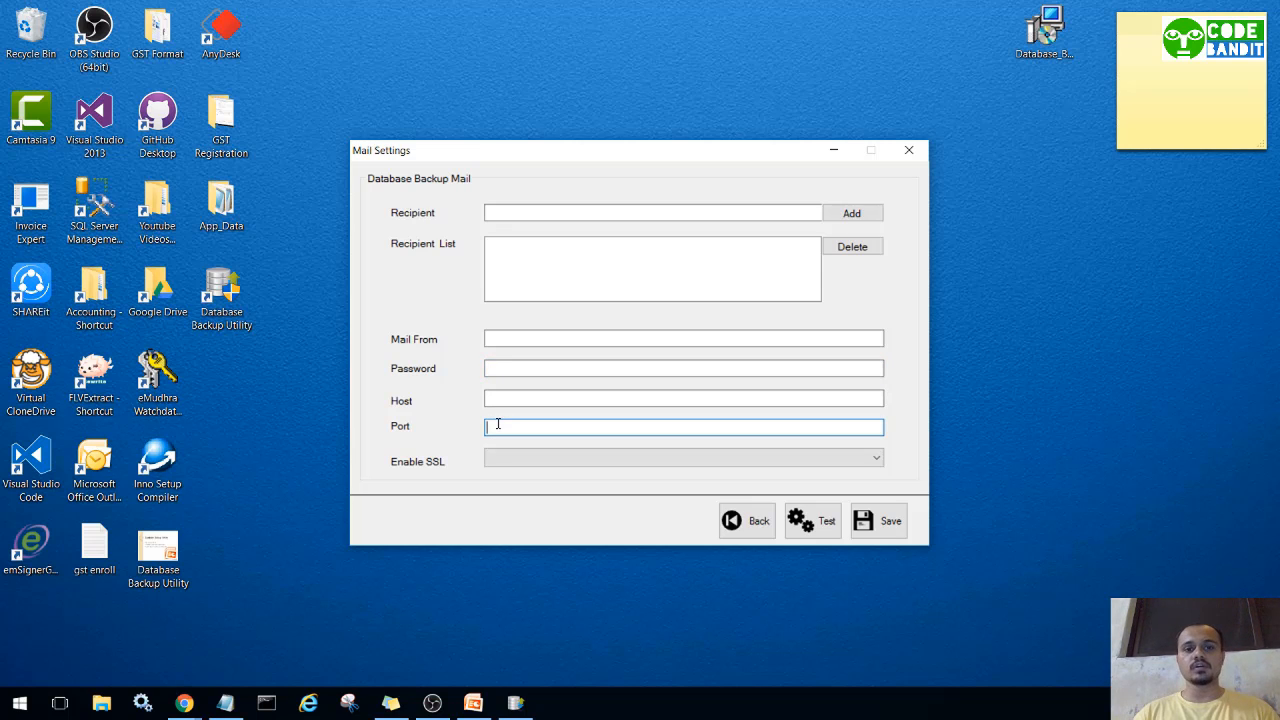
click(491, 457)
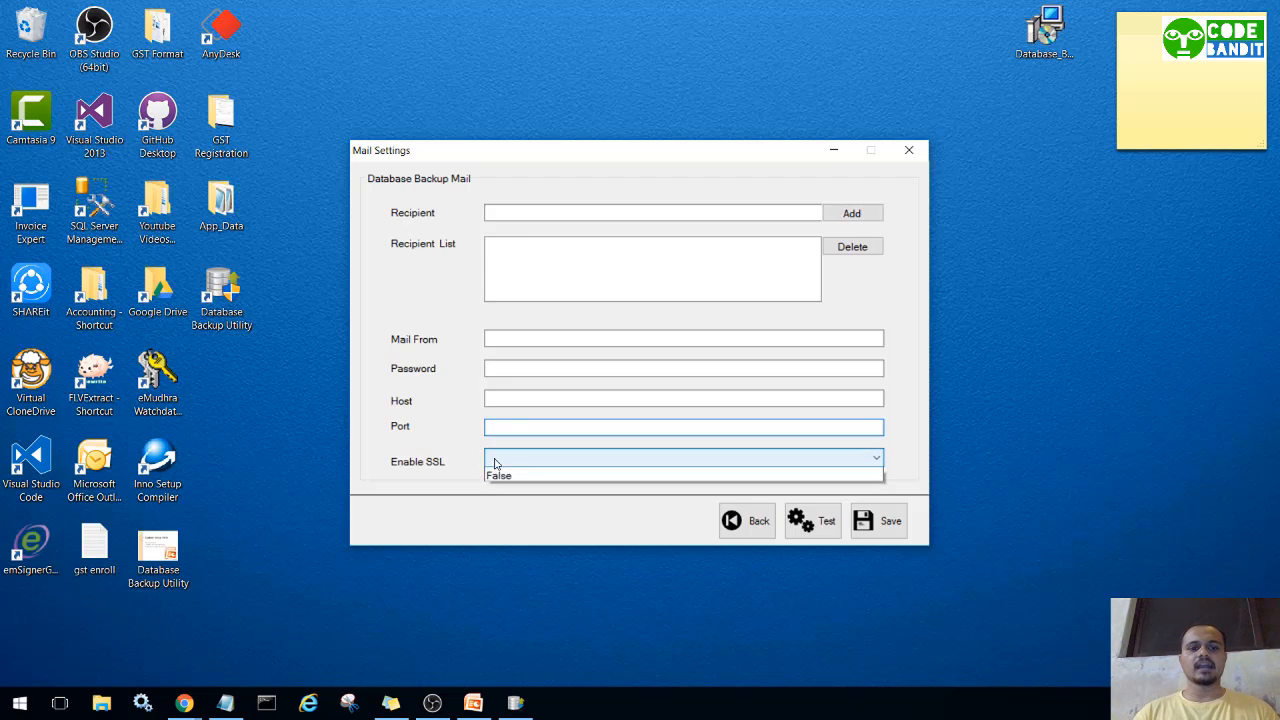
click(457, 477)
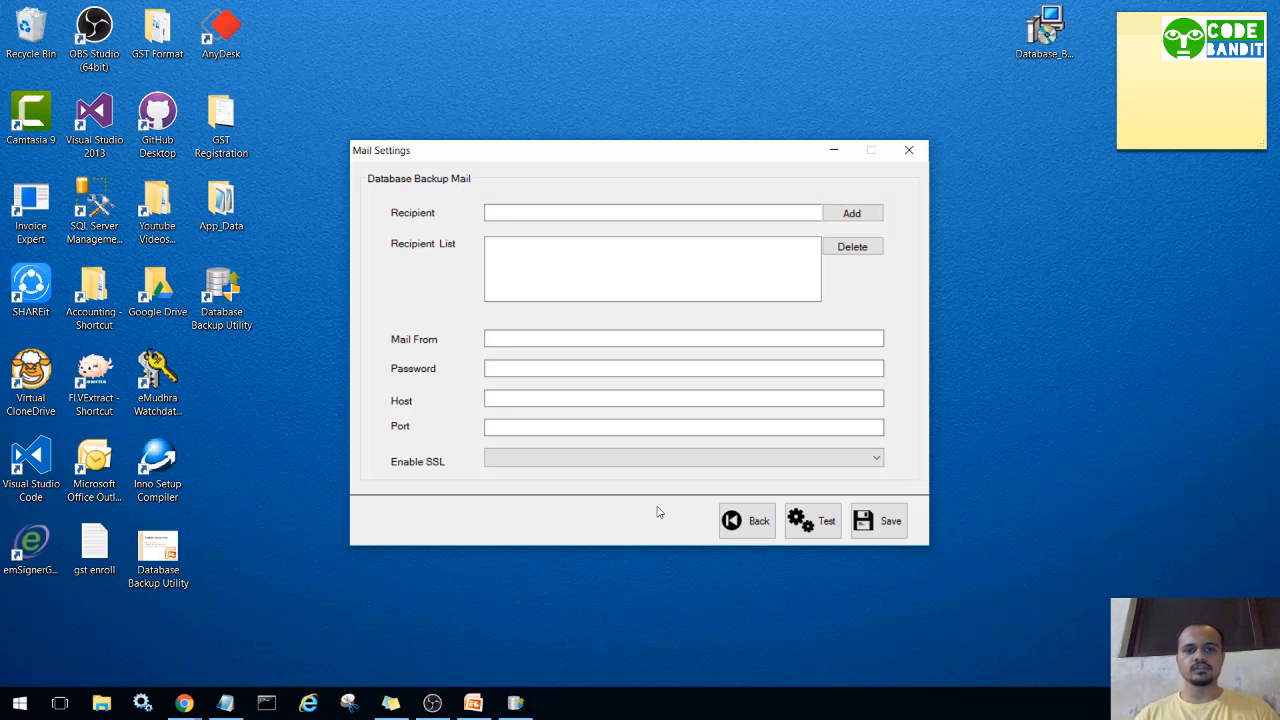
click(742, 523)
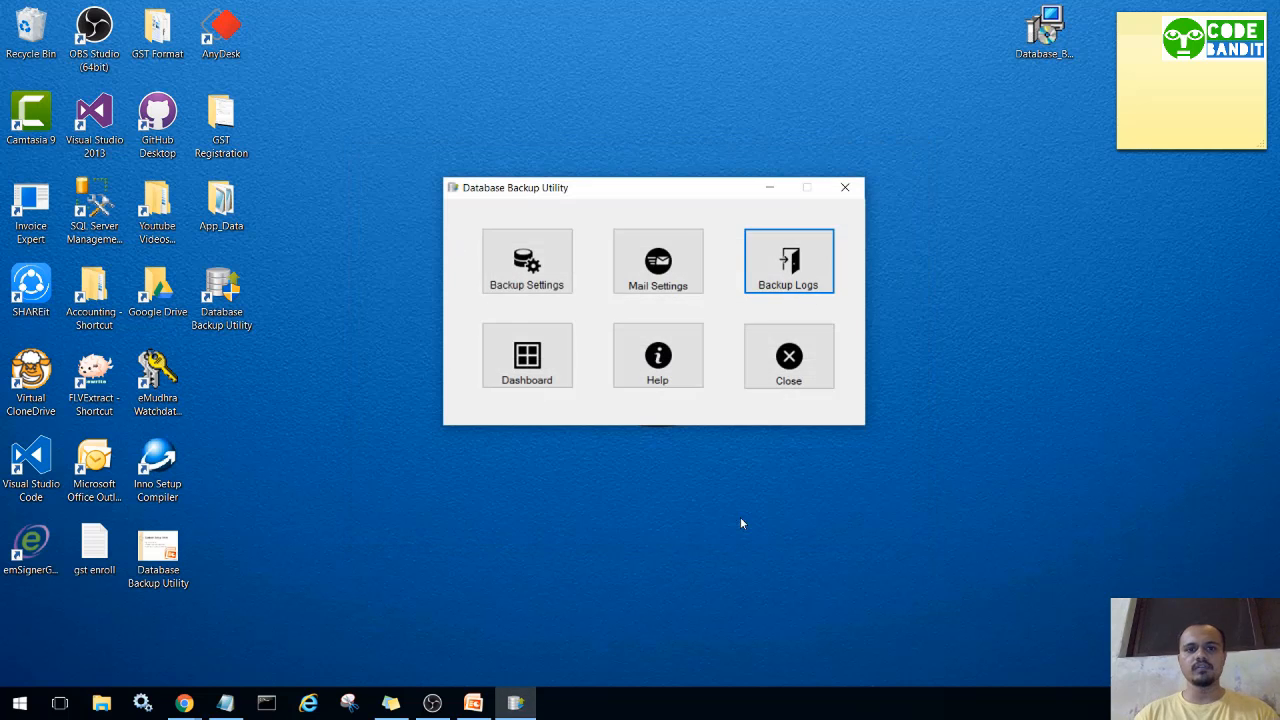
click(791, 266)
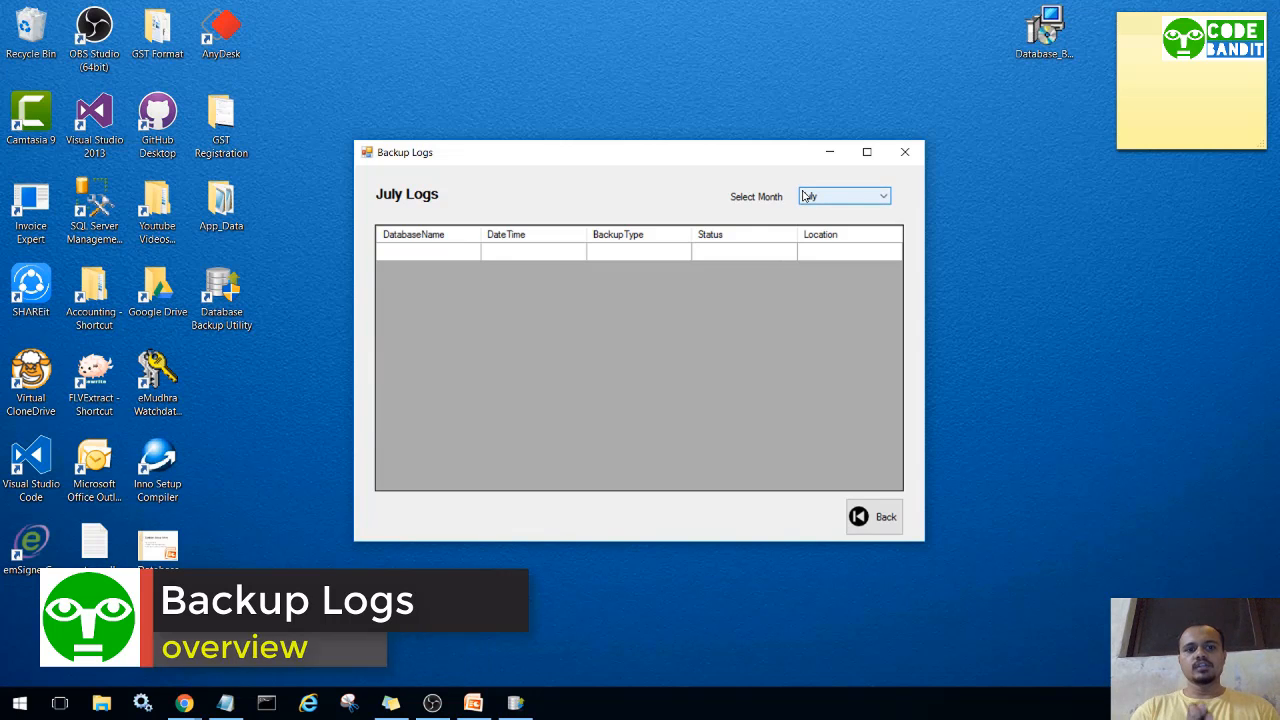
click(806, 195)
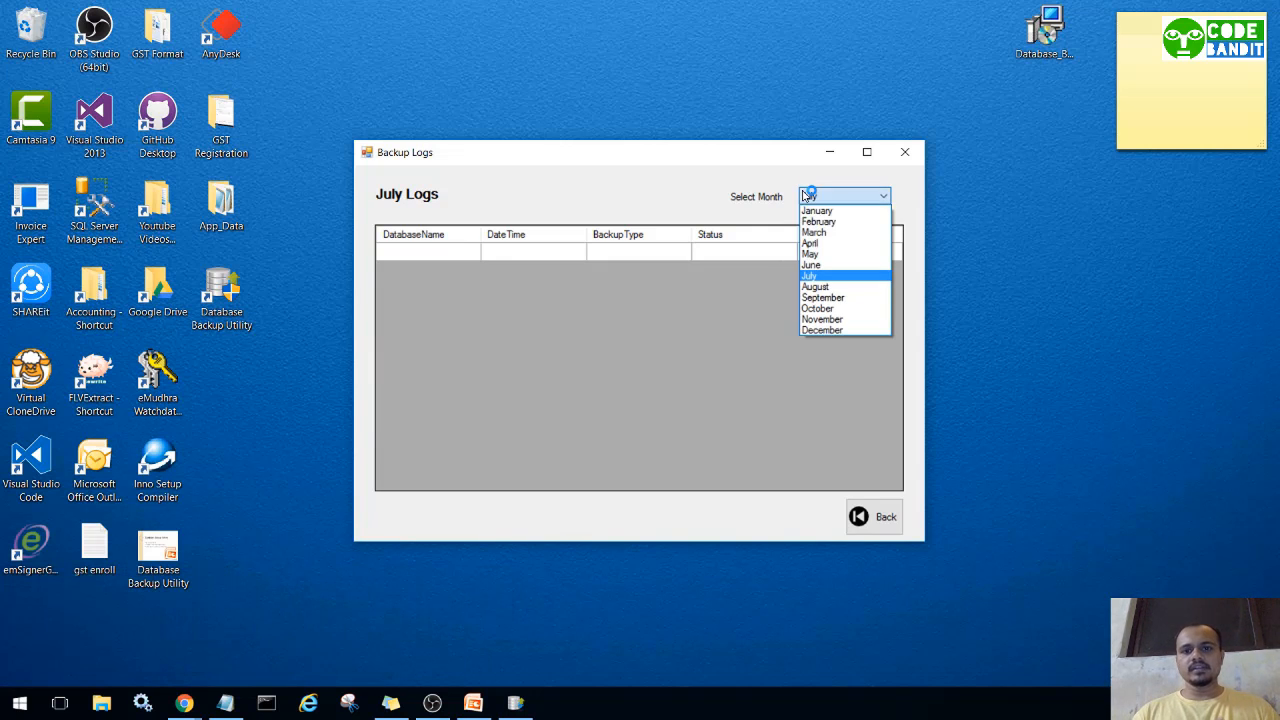
click(836, 222)
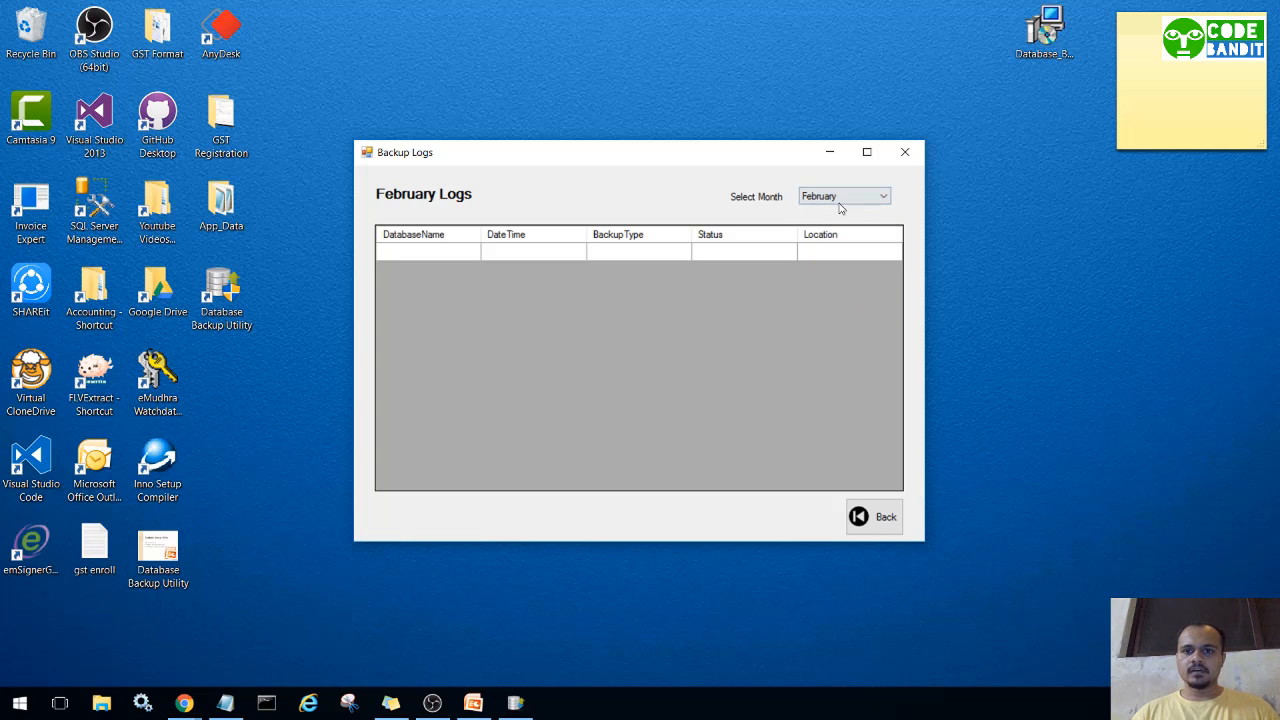
click(840, 197)
click(825, 275)
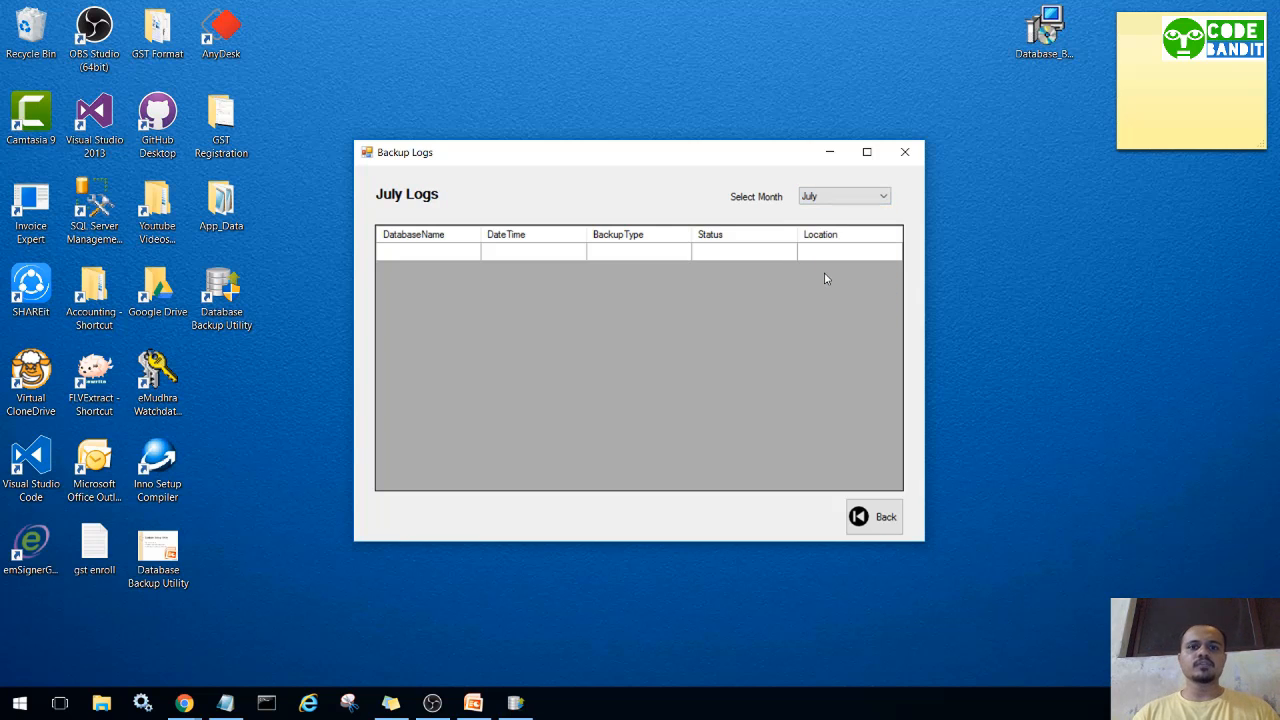
click(904, 153)
Confirm on the Dashboard that the backup service is stopped, then open the Help manual.
click(550, 364)
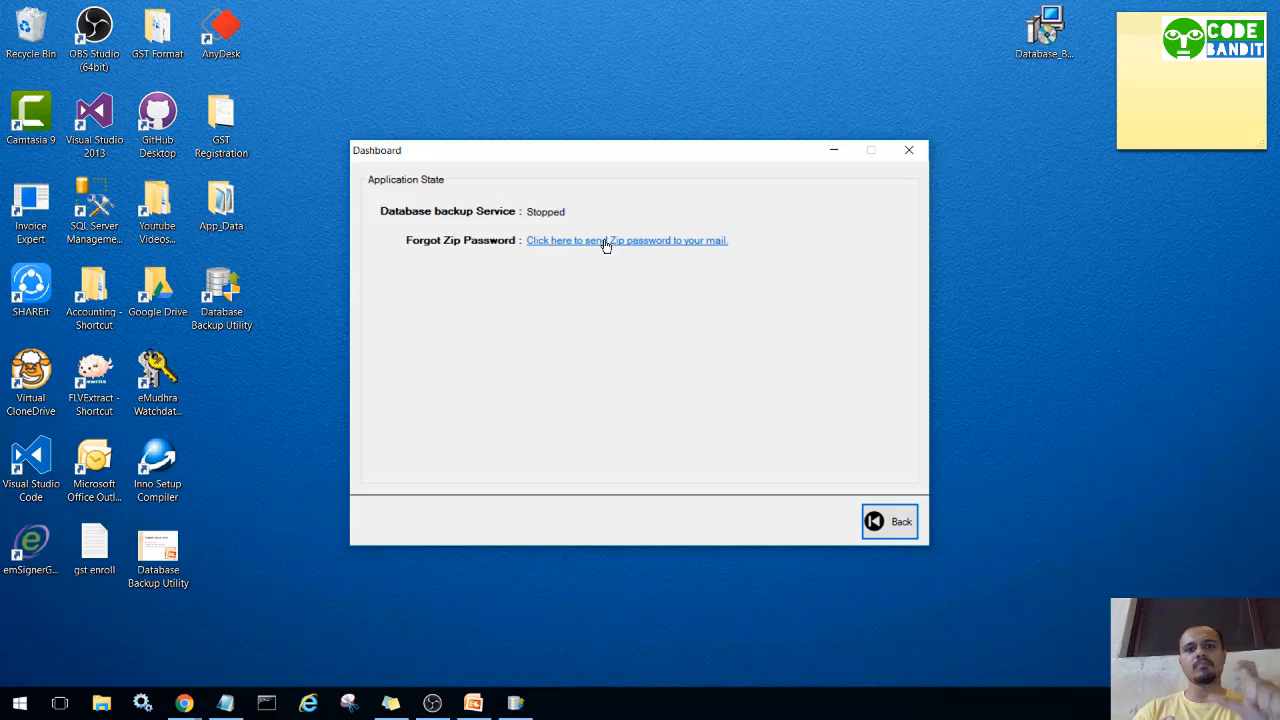
click(905, 516)
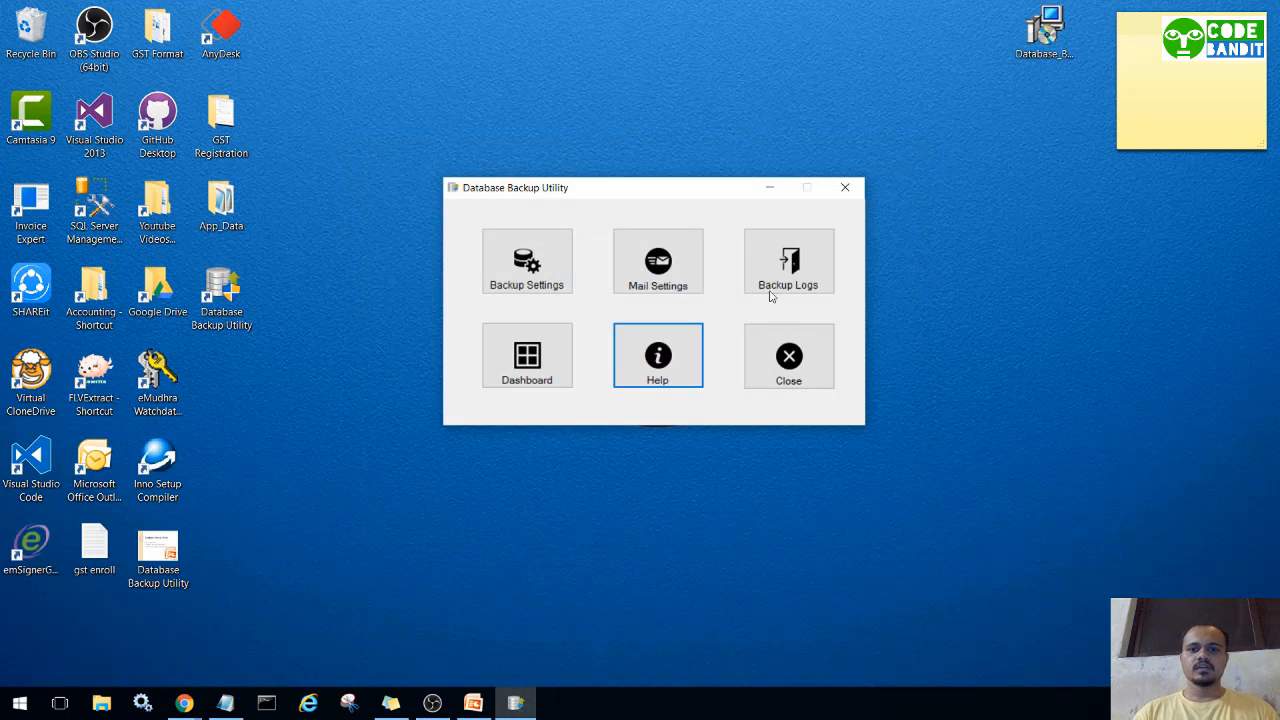
click(658, 362)
Scroll the Help PDF to its Contents page, then close the Help window.
scroll(655, 300, down, 5)
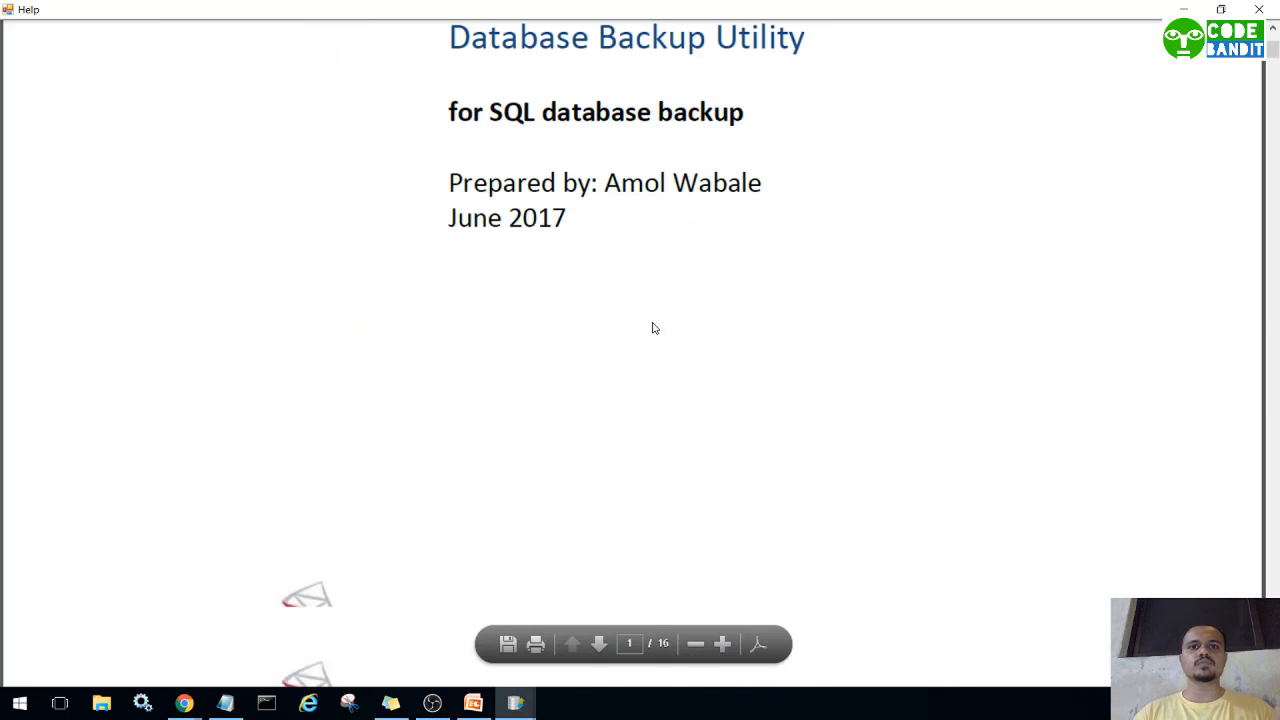
scroll(655, 328, down, 12)
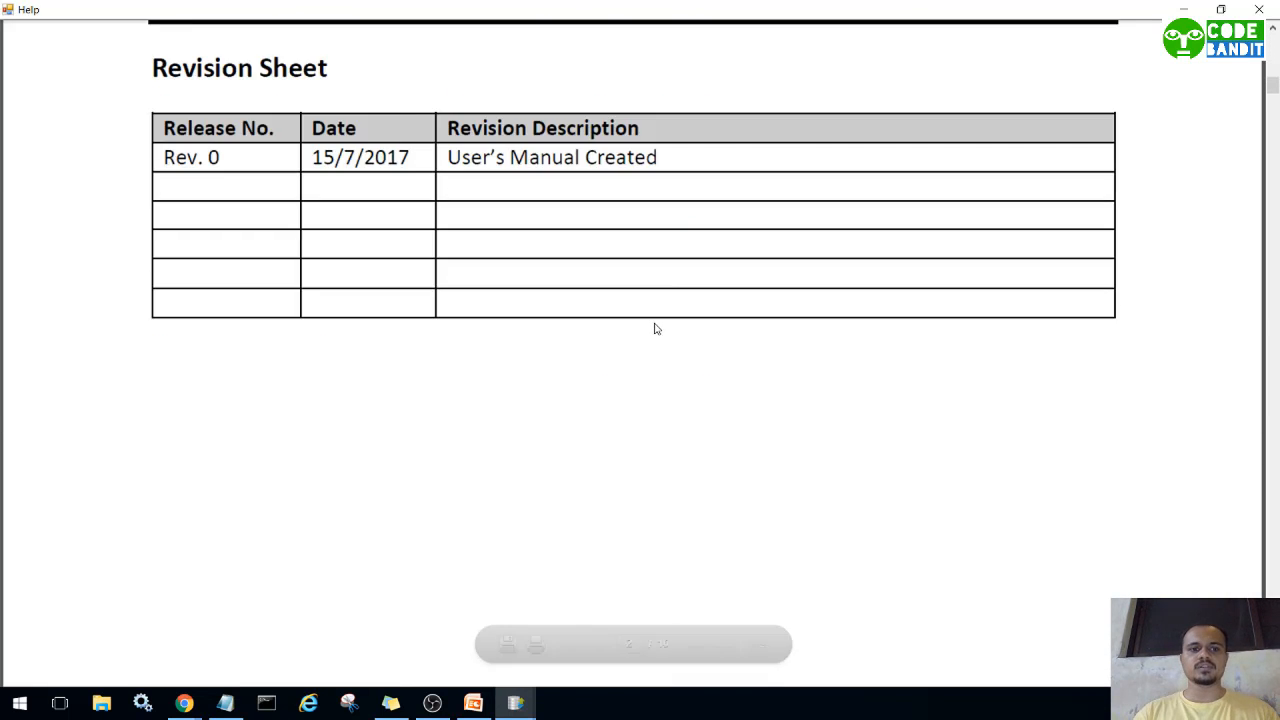
scroll(656, 328, down, 5)
scroll(656, 329, down, 10)
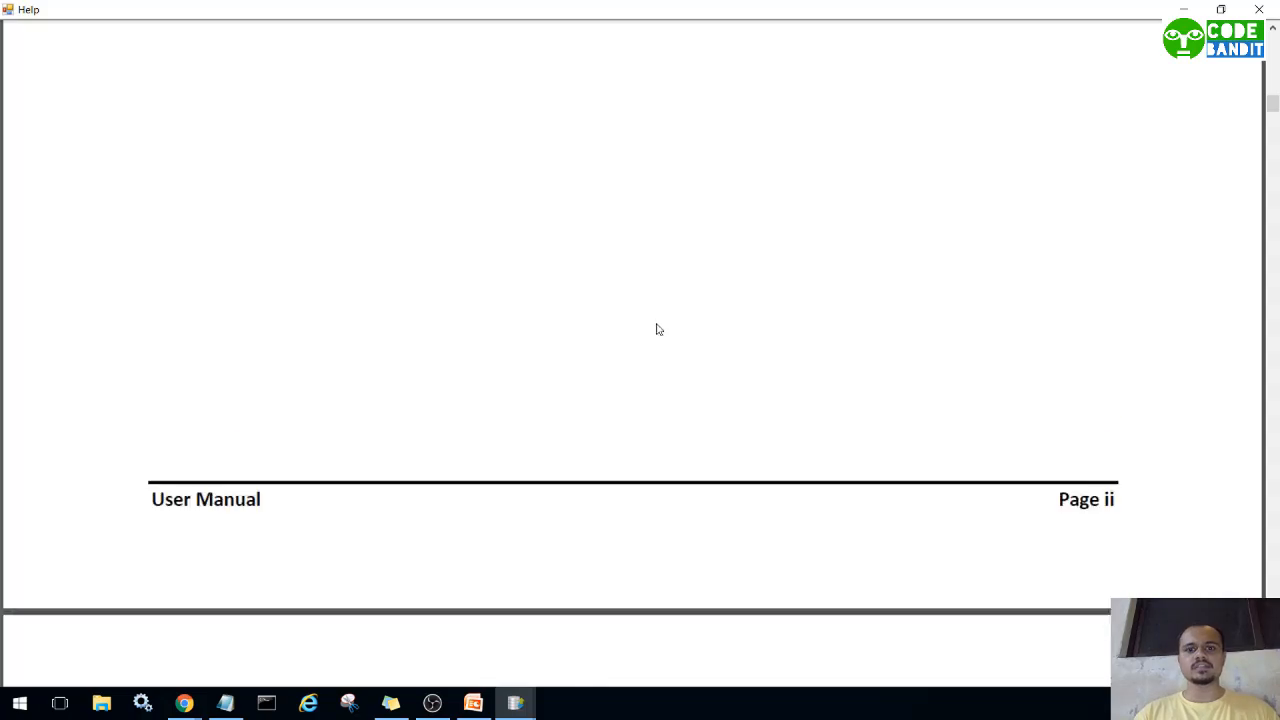
scroll(725, 369, down, 5)
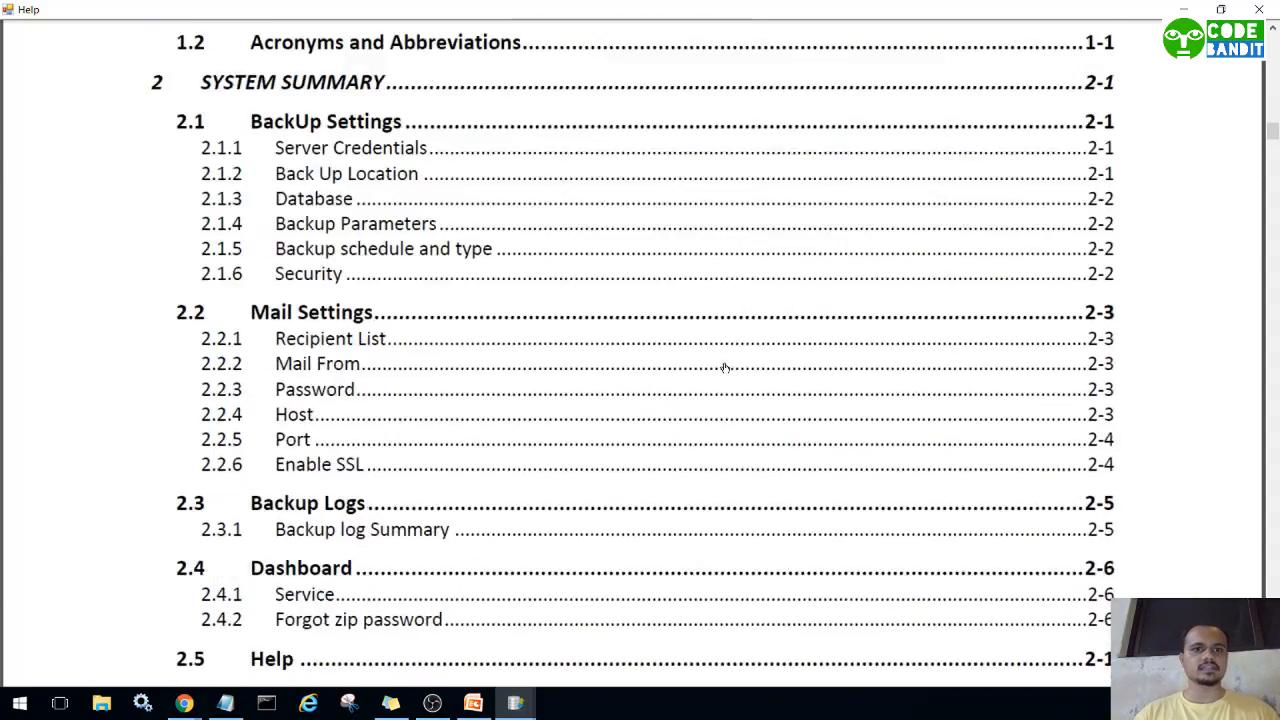
scroll(725, 369, up, 5)
scroll(725, 369, down, 13)
scroll(725, 365, up, 6)
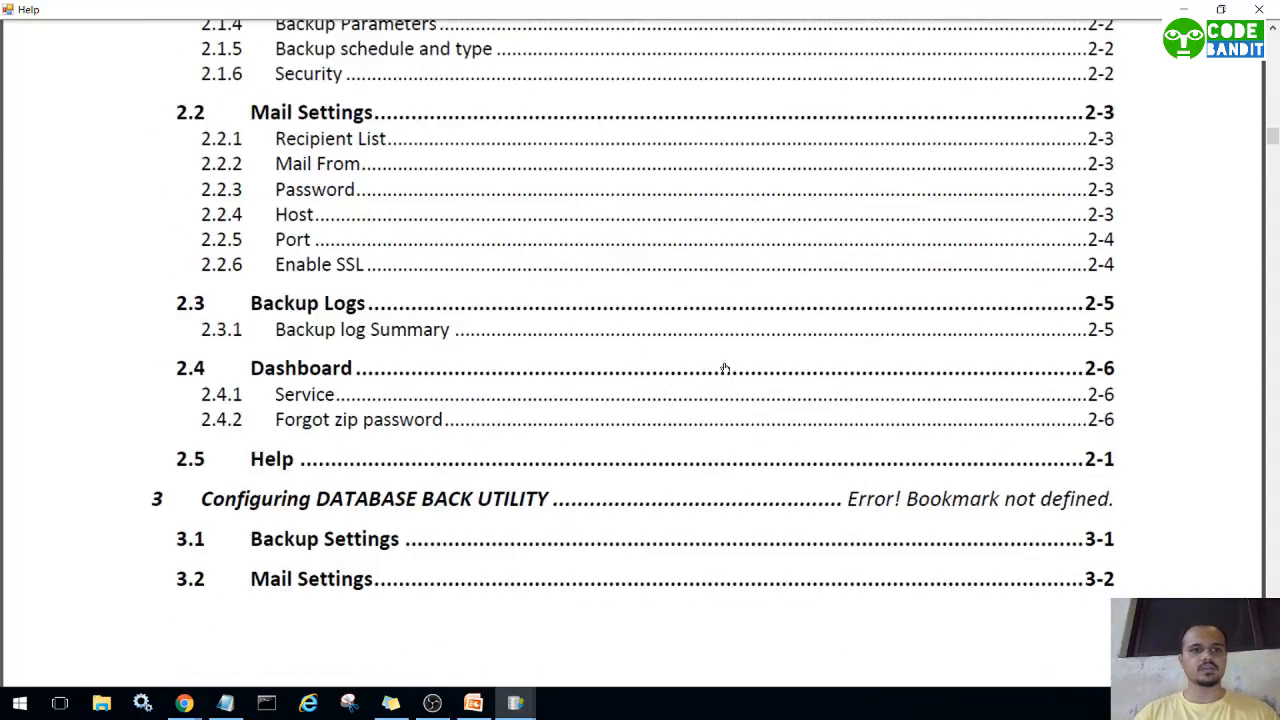
click(1259, 9)
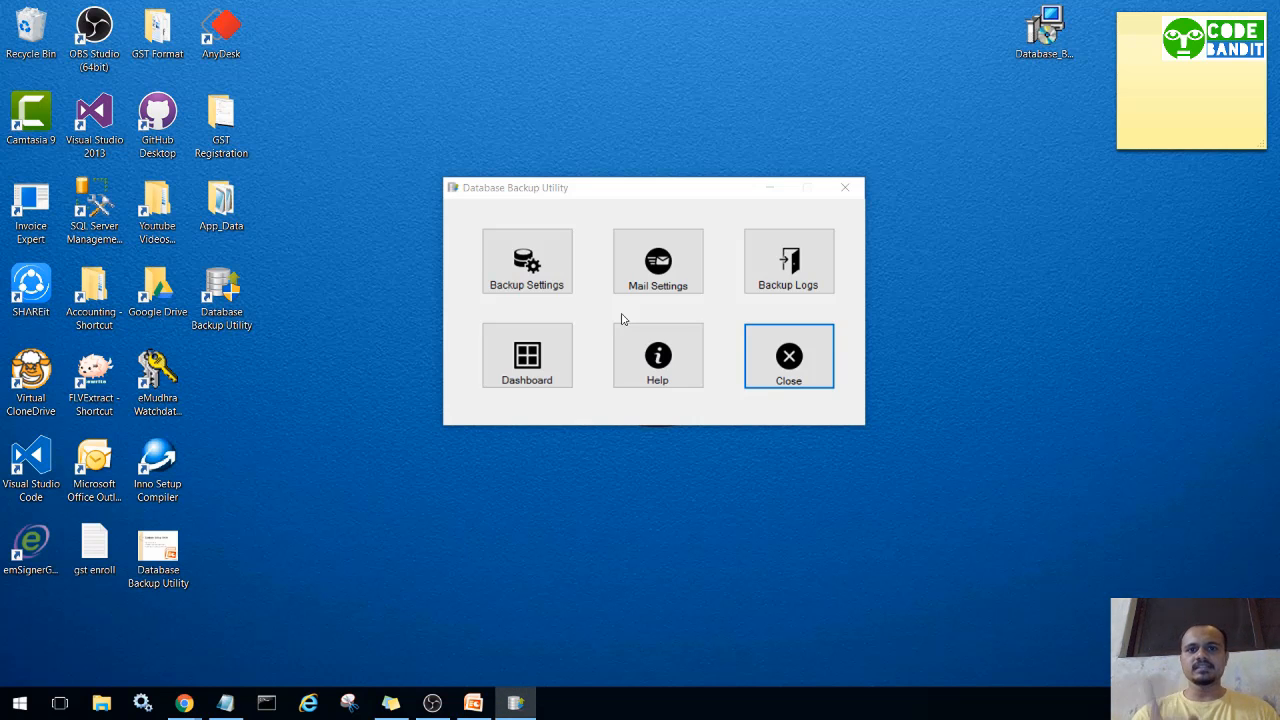
In Mail Settings, add the recipient address copied from the Notepad note to the recipient list.
click(669, 285)
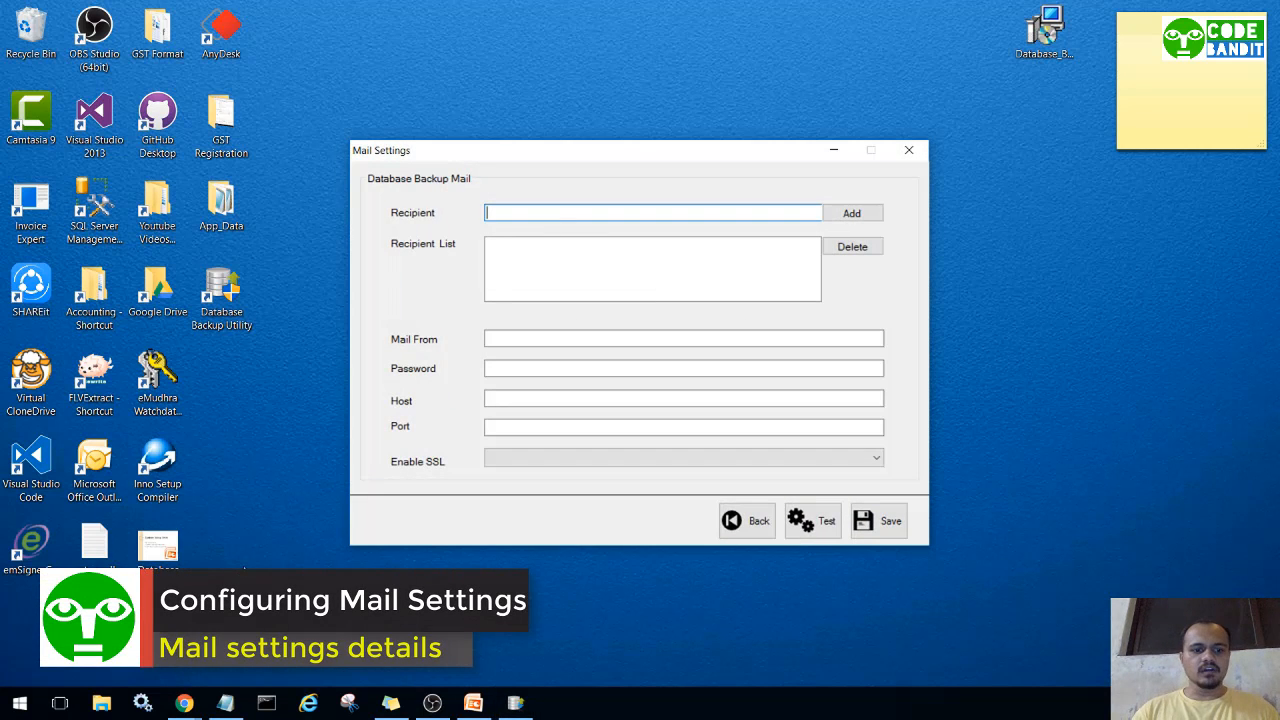
click(225, 703)
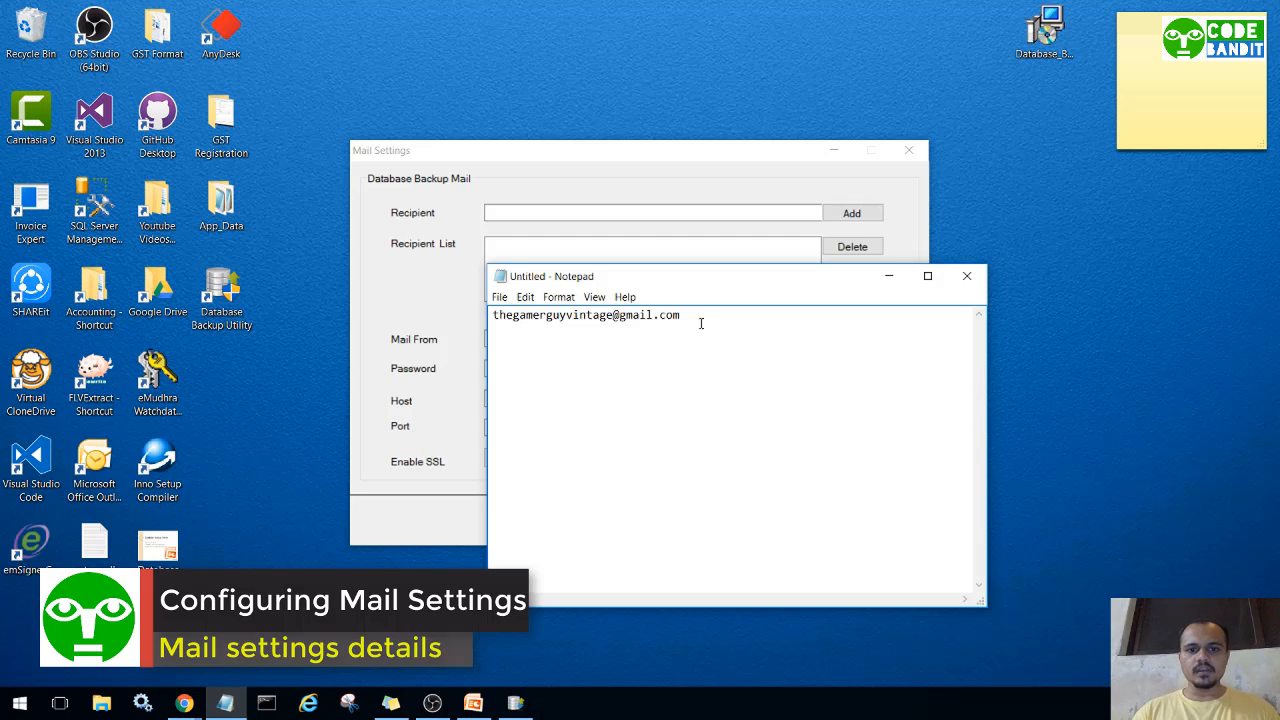
drag(701, 323, 387, 328)
key(ctrl+c)
click(888, 276)
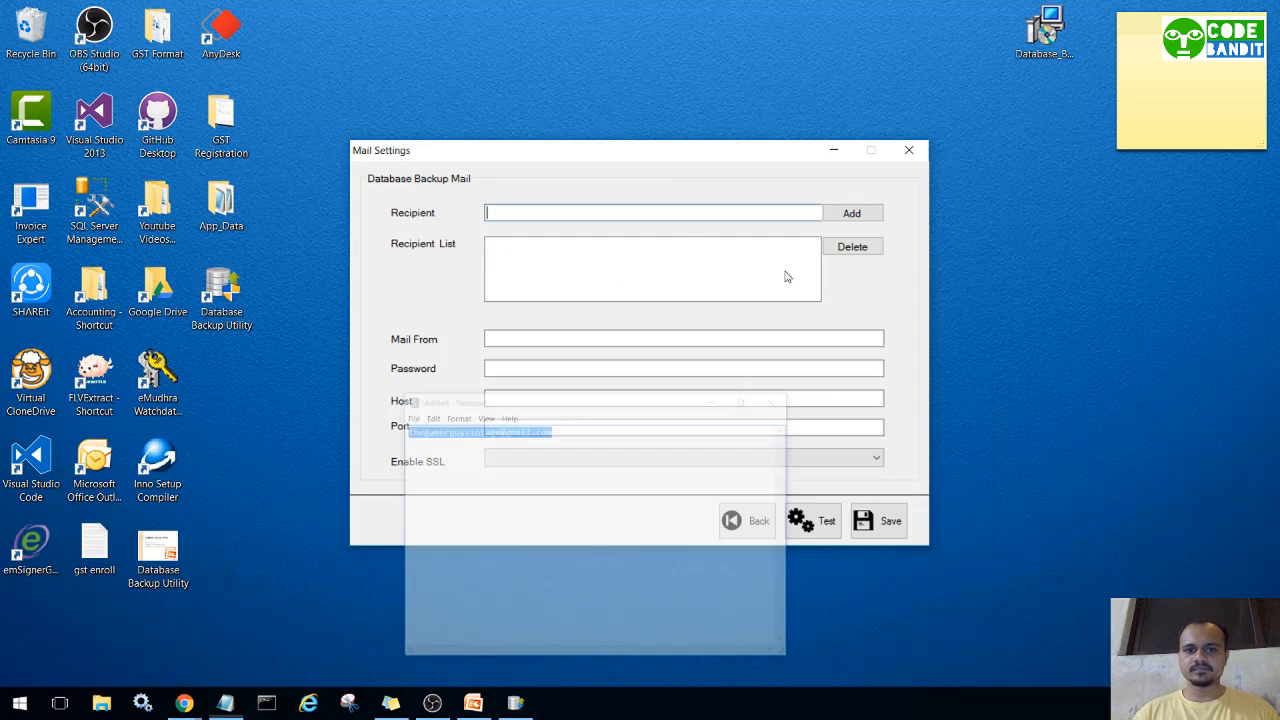
key(ctrl+v)
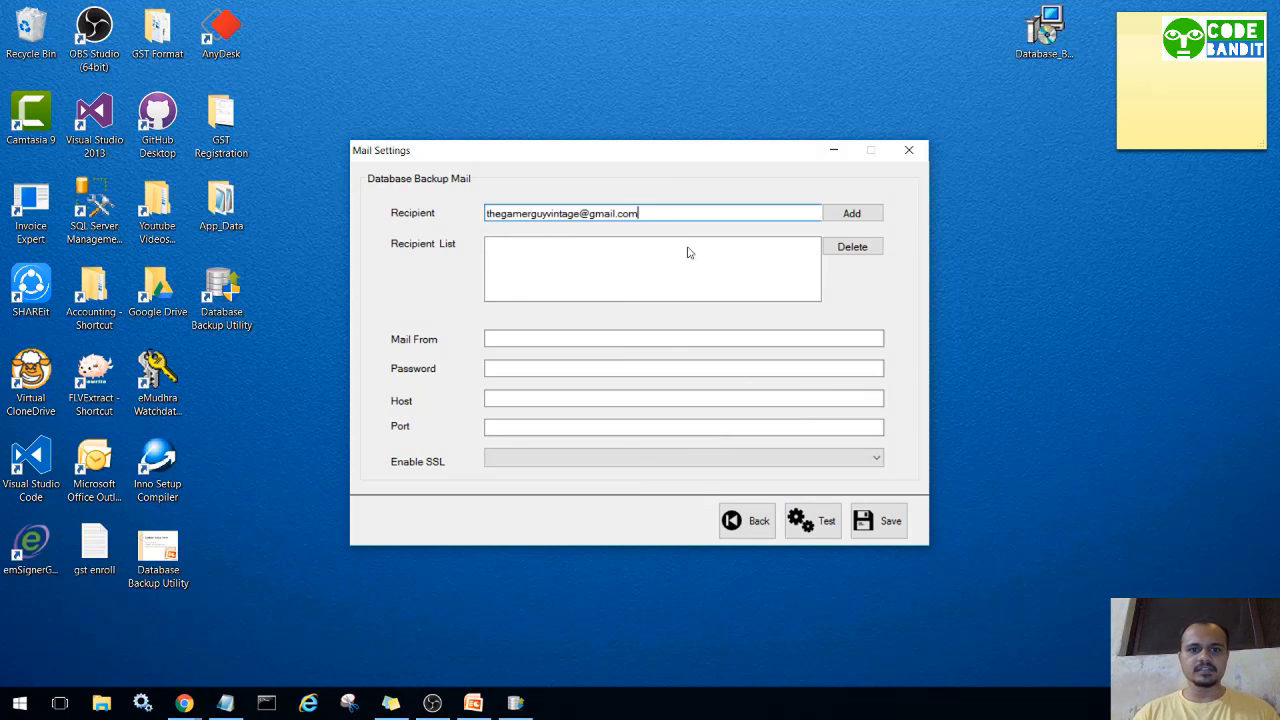
click(857, 215)
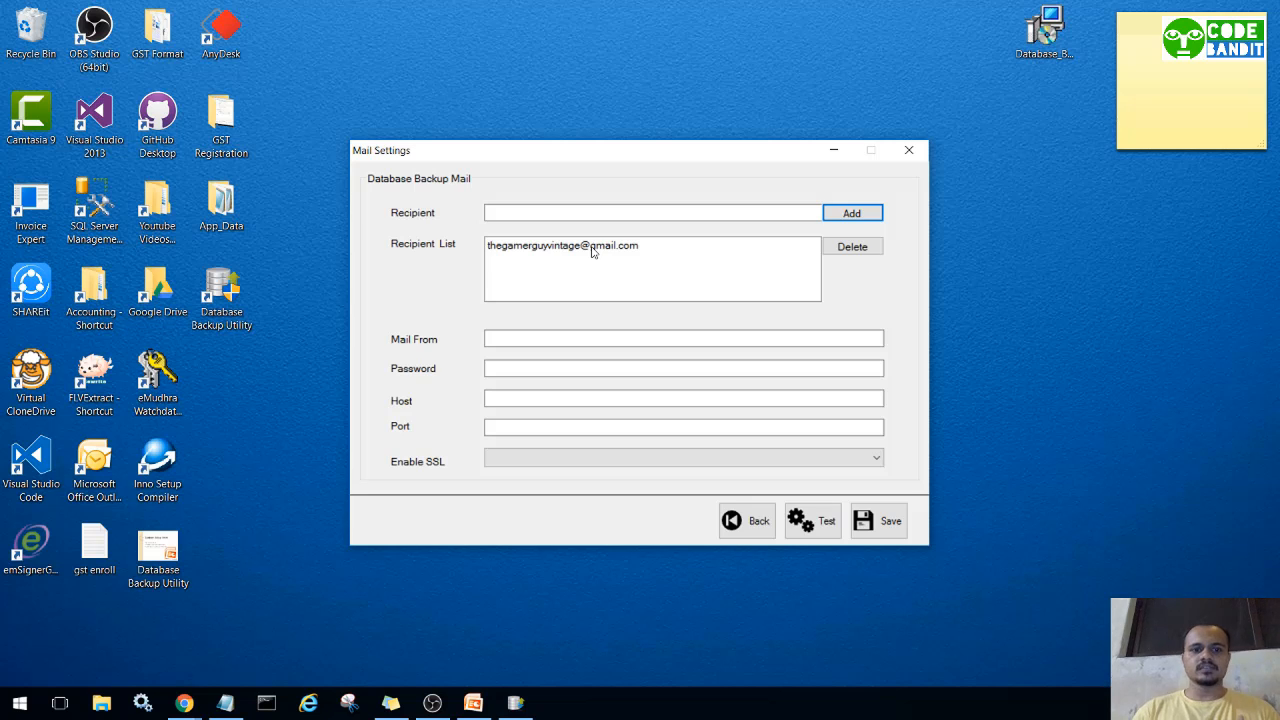
Fill in the Mail From field with the sender's Gmail address.
click(515, 338)
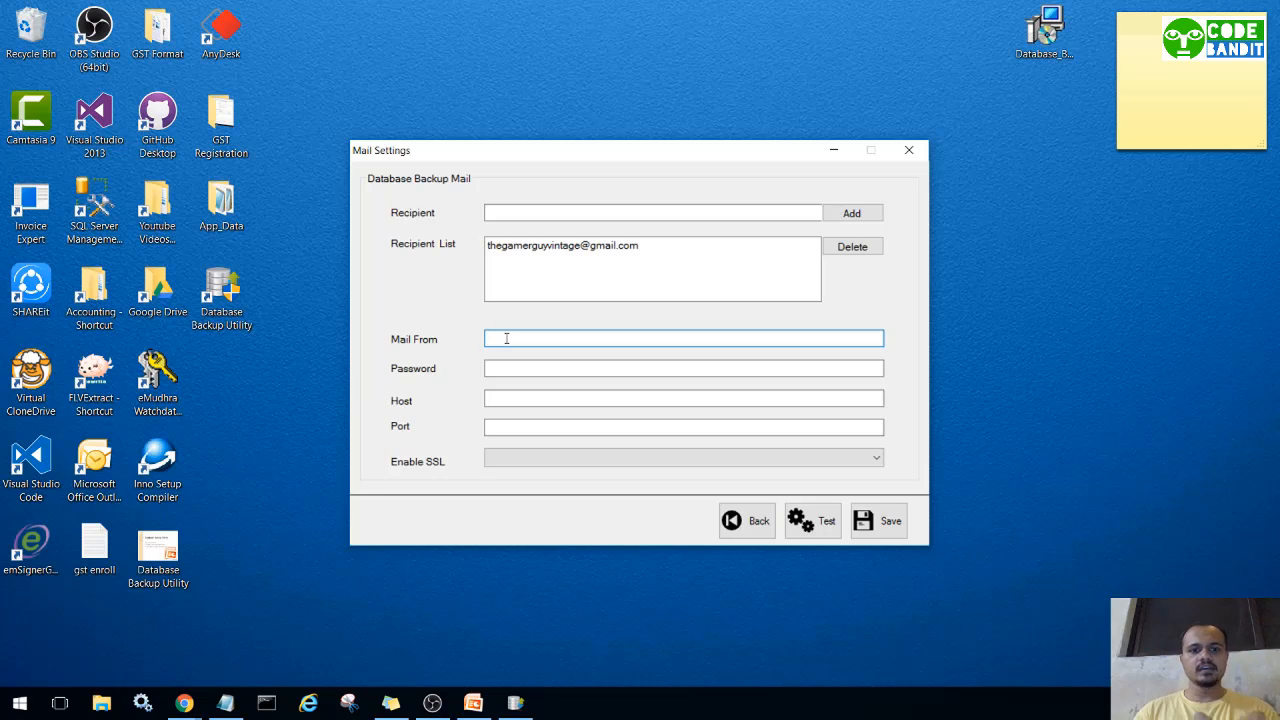
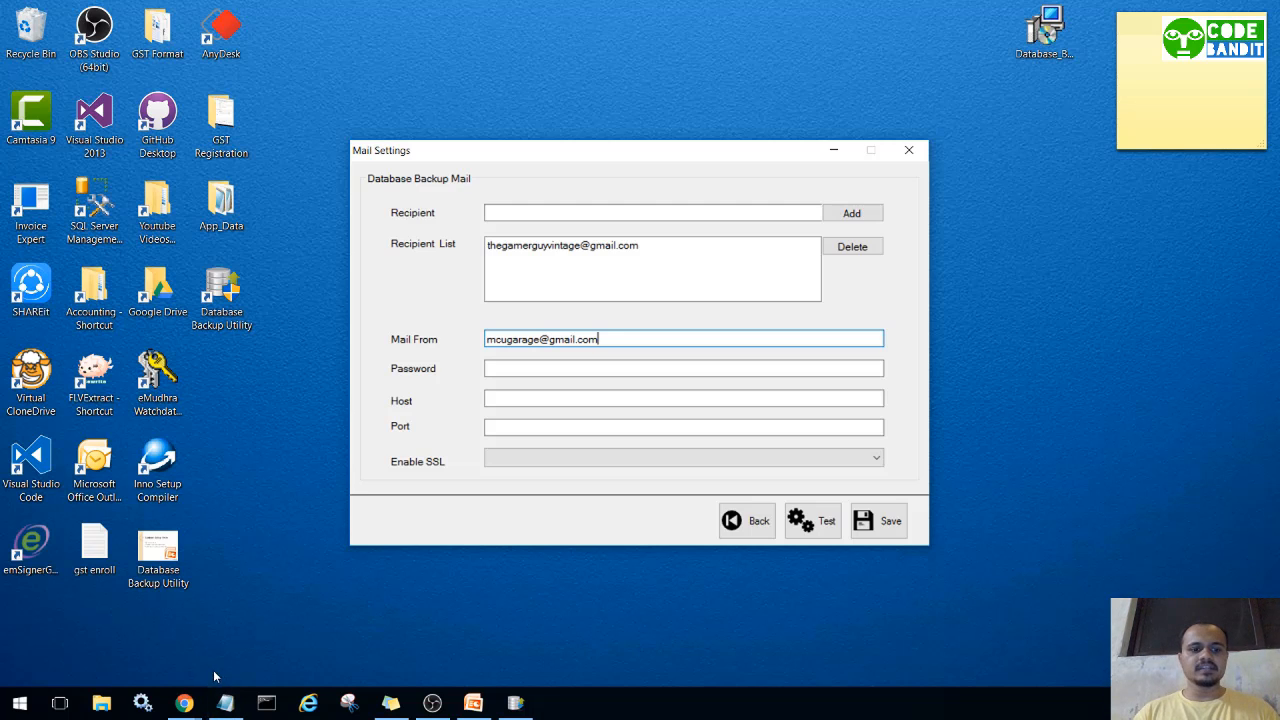
click(184, 703)
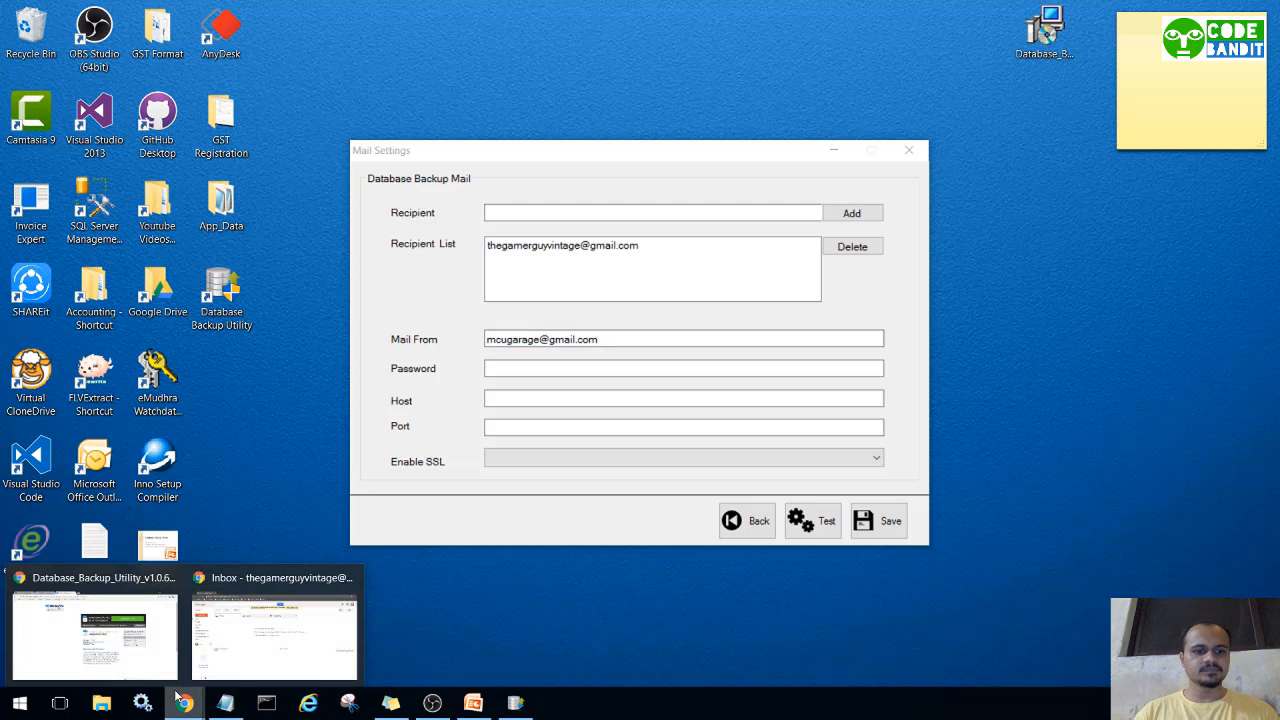
Open the sender's Gmail Forwarding and POP/IMAP settings.
click(141, 636)
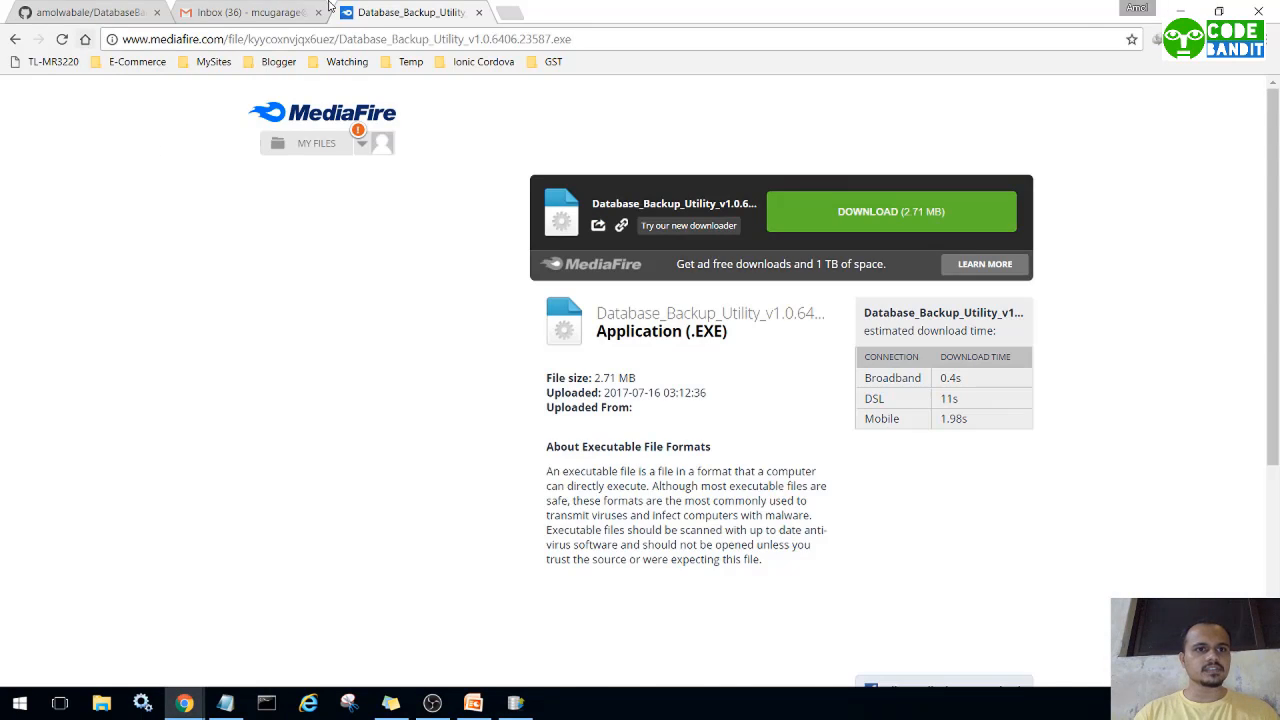
click(265, 9)
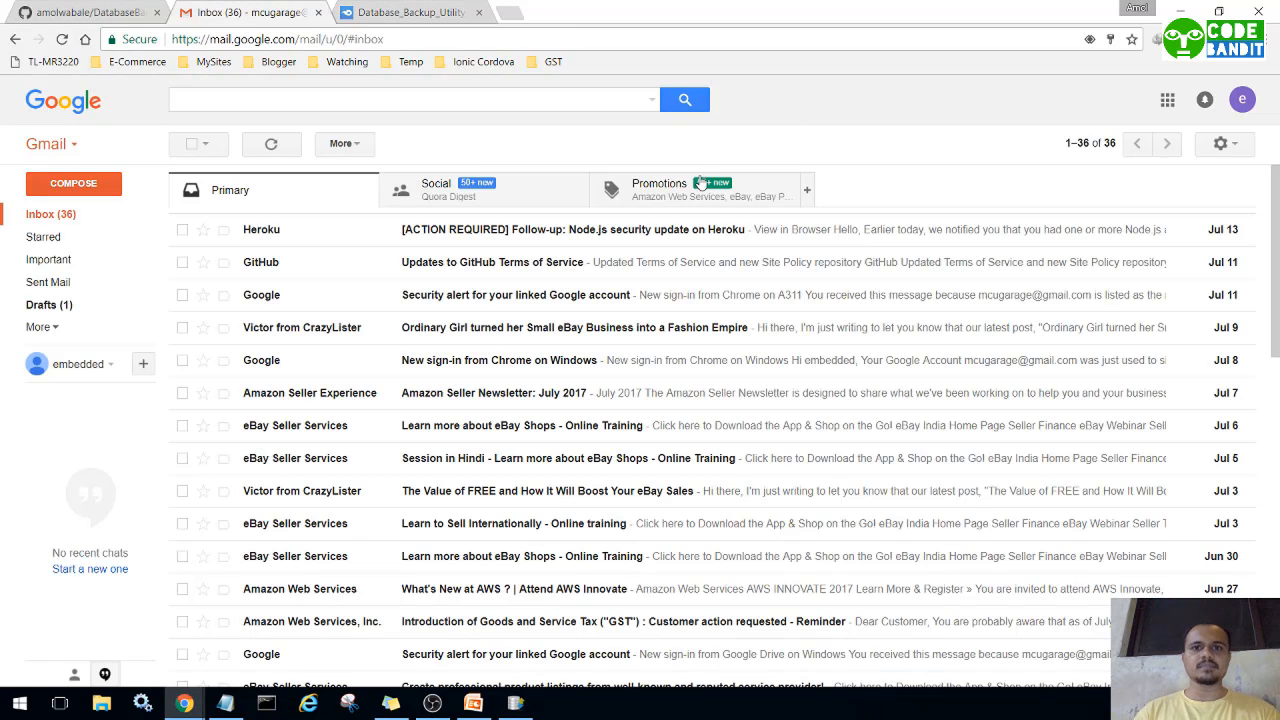
click(1224, 143)
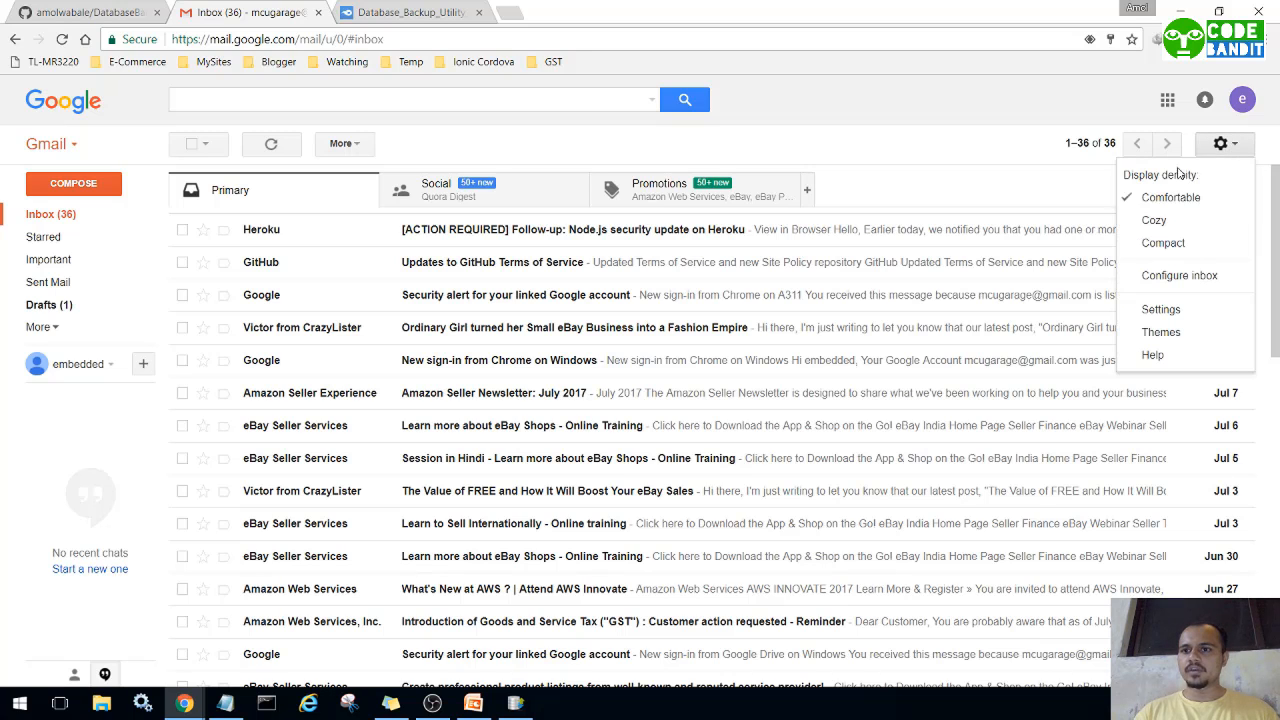
click(1152, 311)
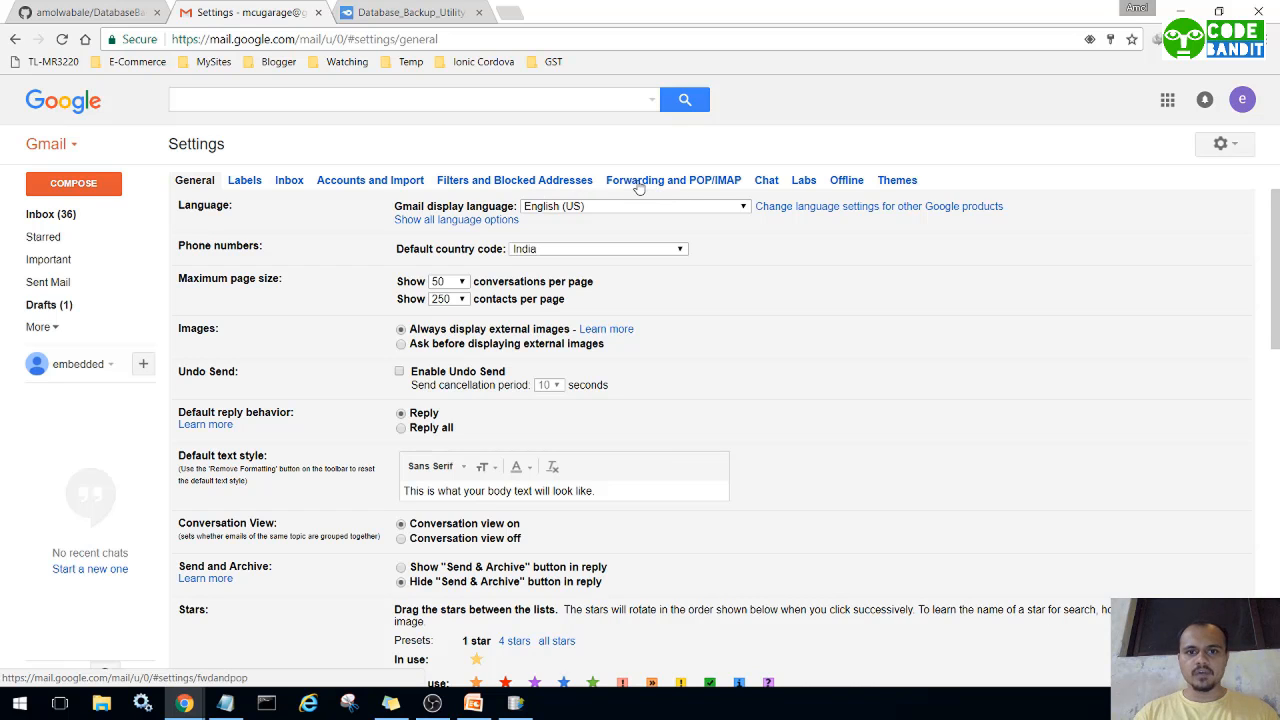
click(640, 183)
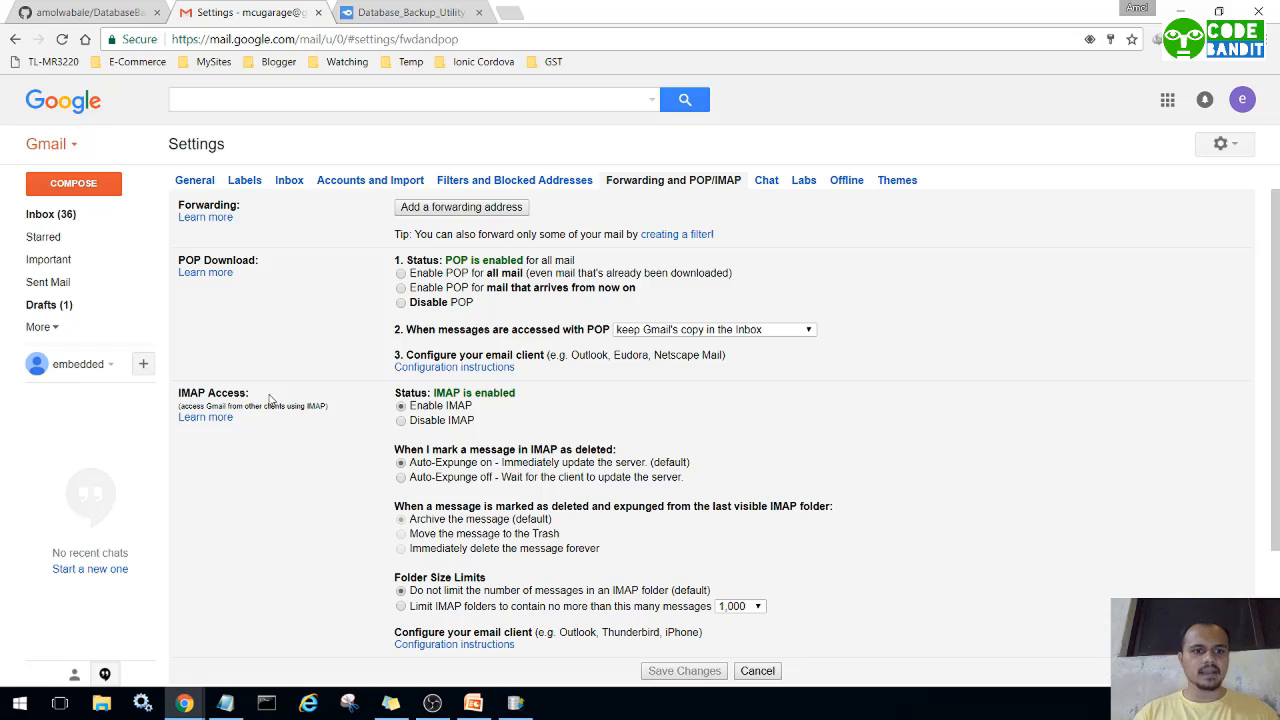
Confirm IMAP access is enabled, then minimize Chrome back to Mail Settings.
drag(270, 395, 182, 394)
click(276, 396)
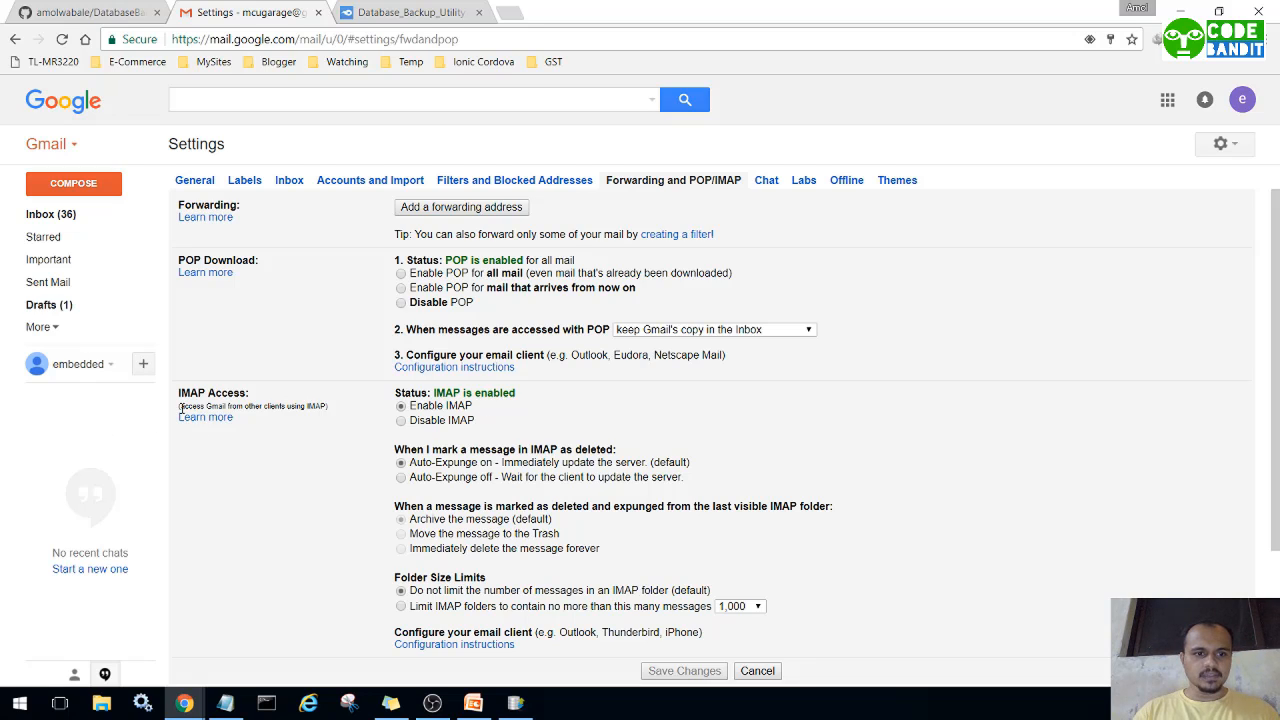
drag(185, 407, 327, 406)
click(329, 405)
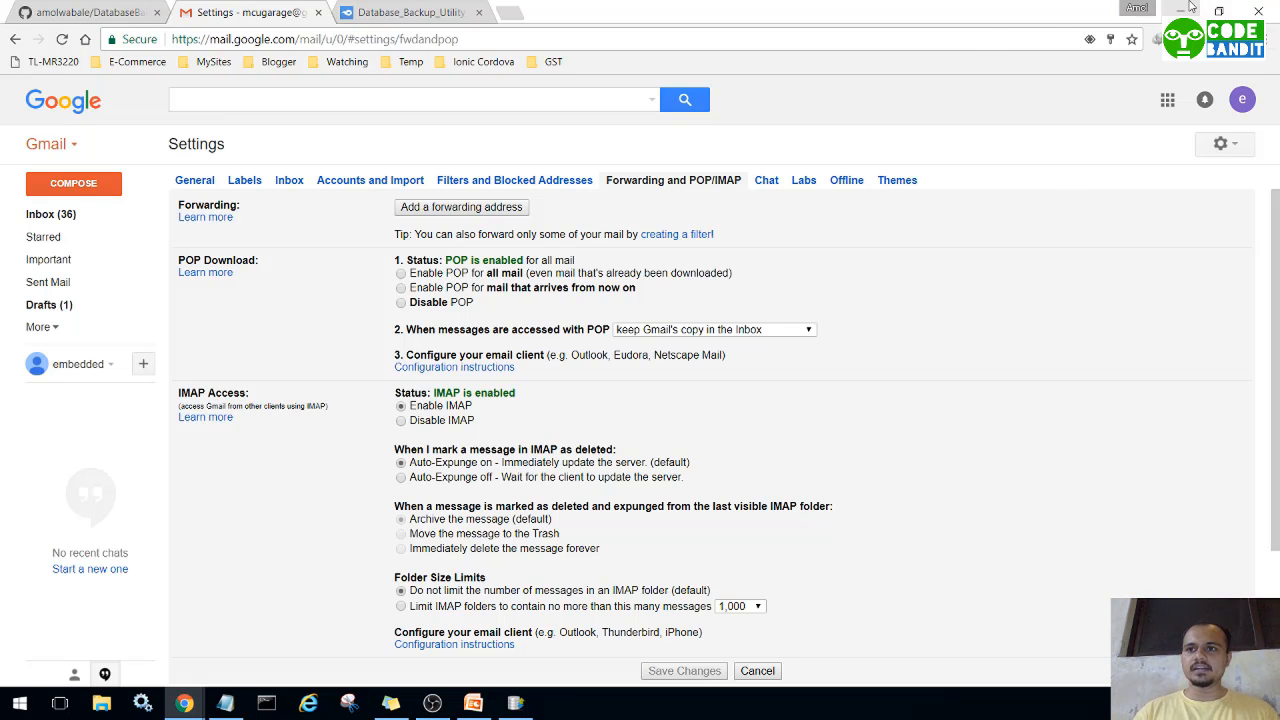
click(1186, 8)
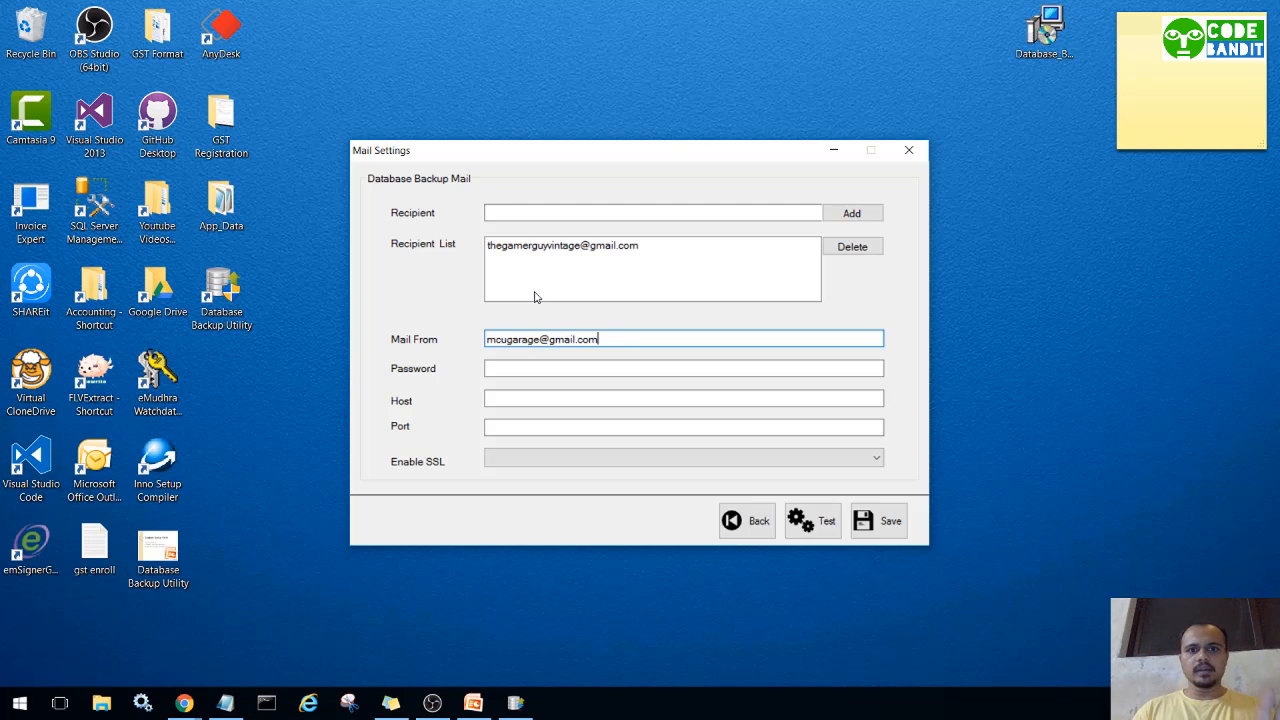
Enter the sender password, host smtp.gmail.com, port 587, and set Enable SSL to True.
click(516, 370)
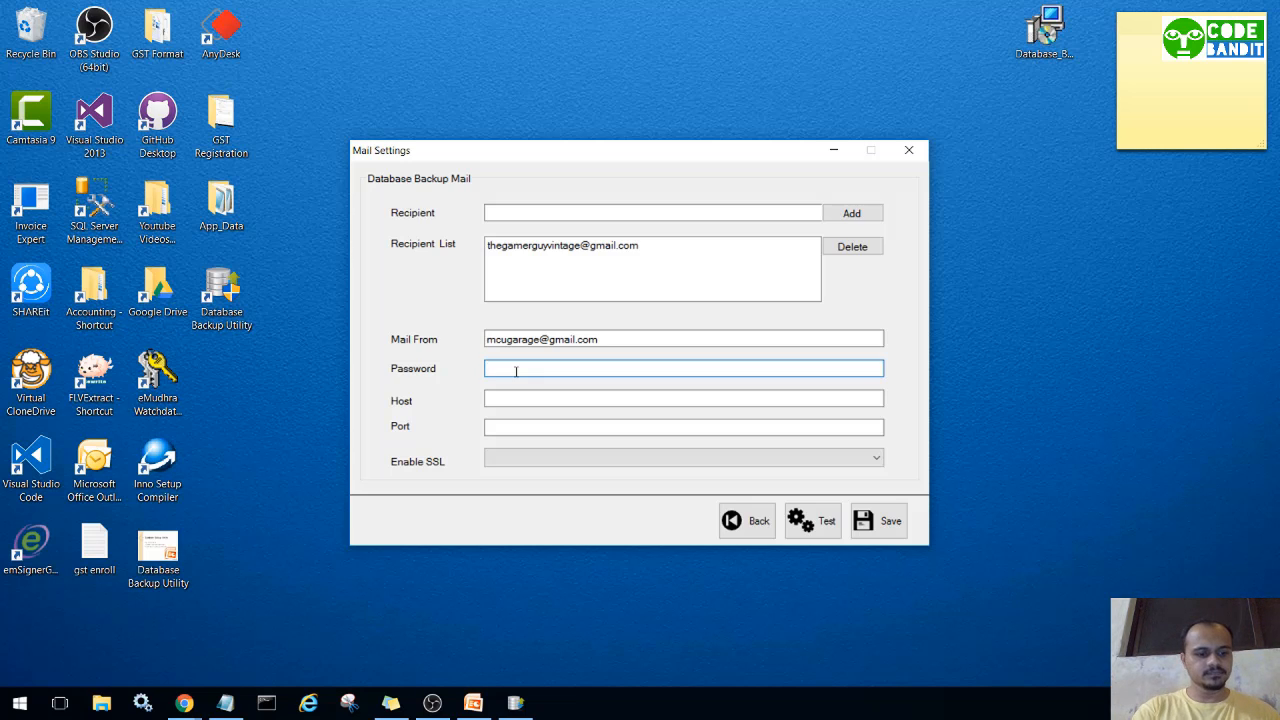
text(m•••)
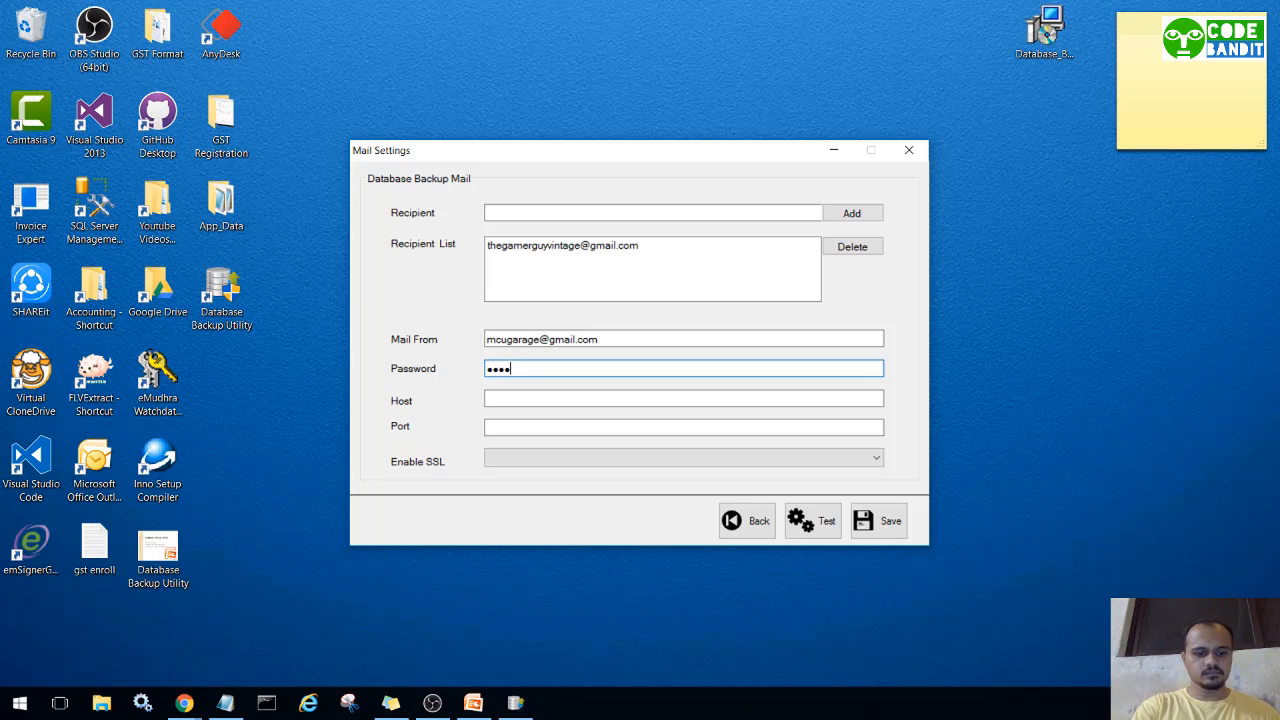
text(••••••)
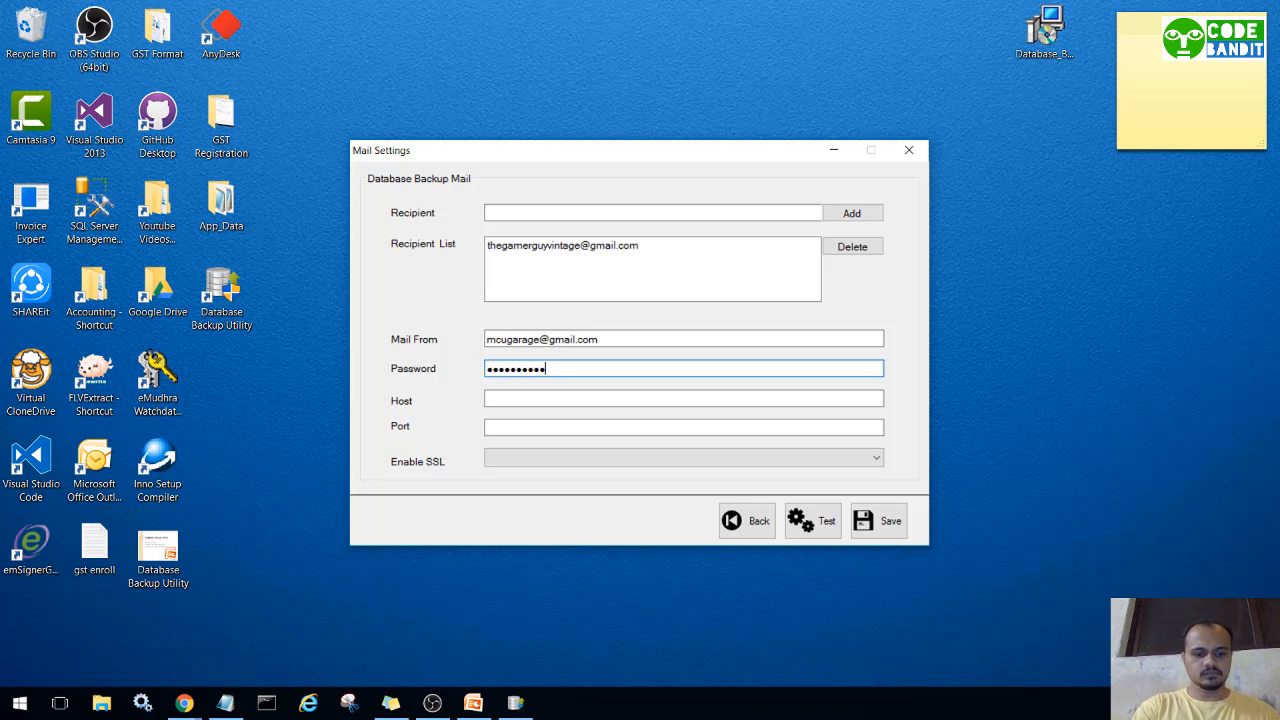
click(551, 399)
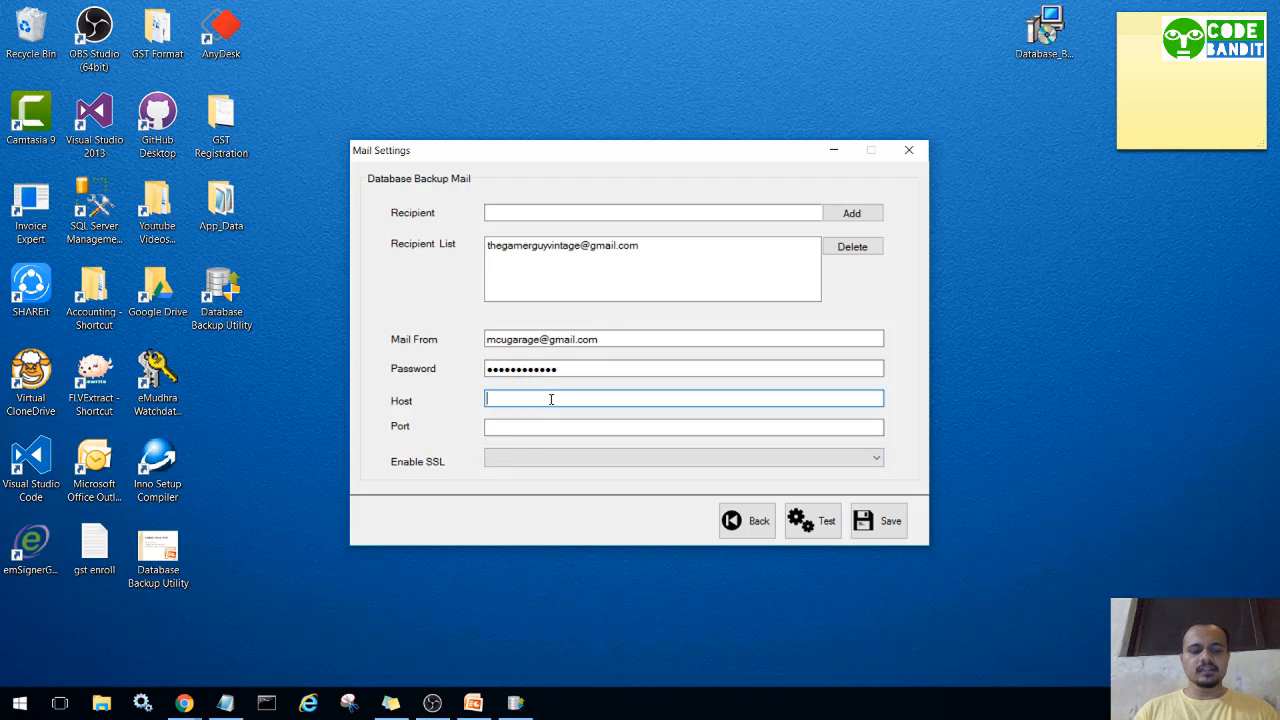
text(sm)
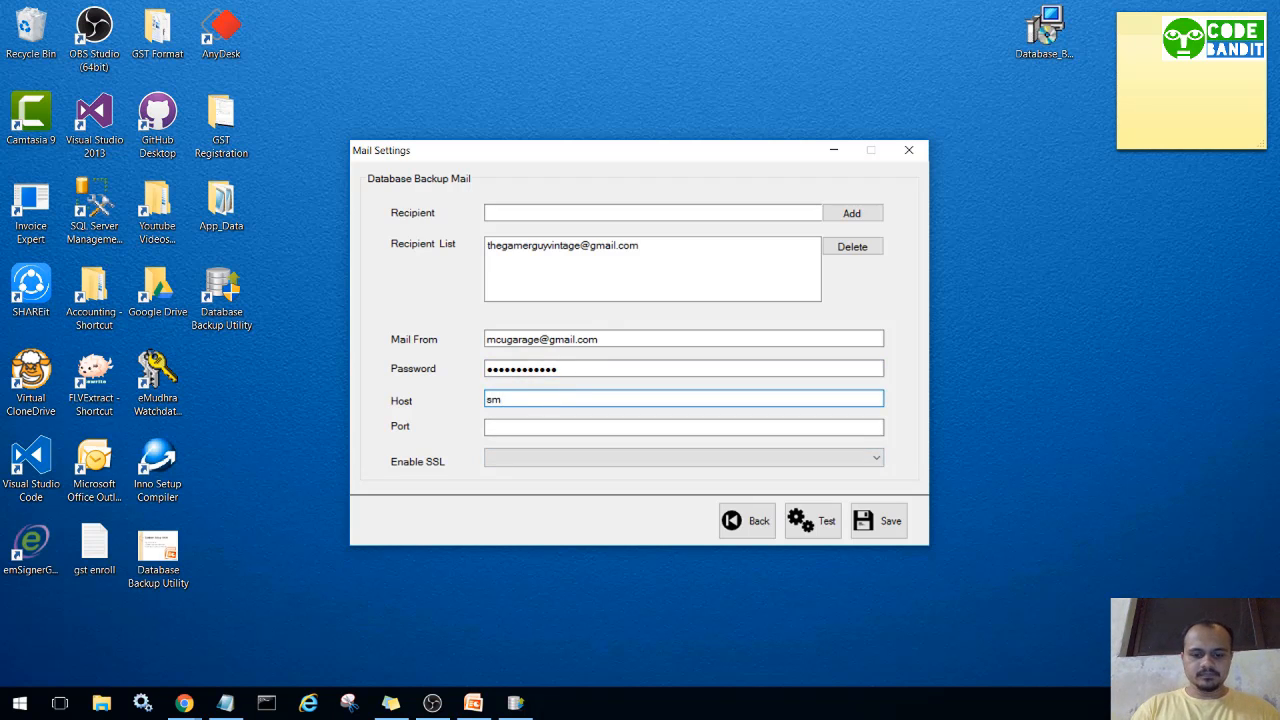
text(tp.gmai)
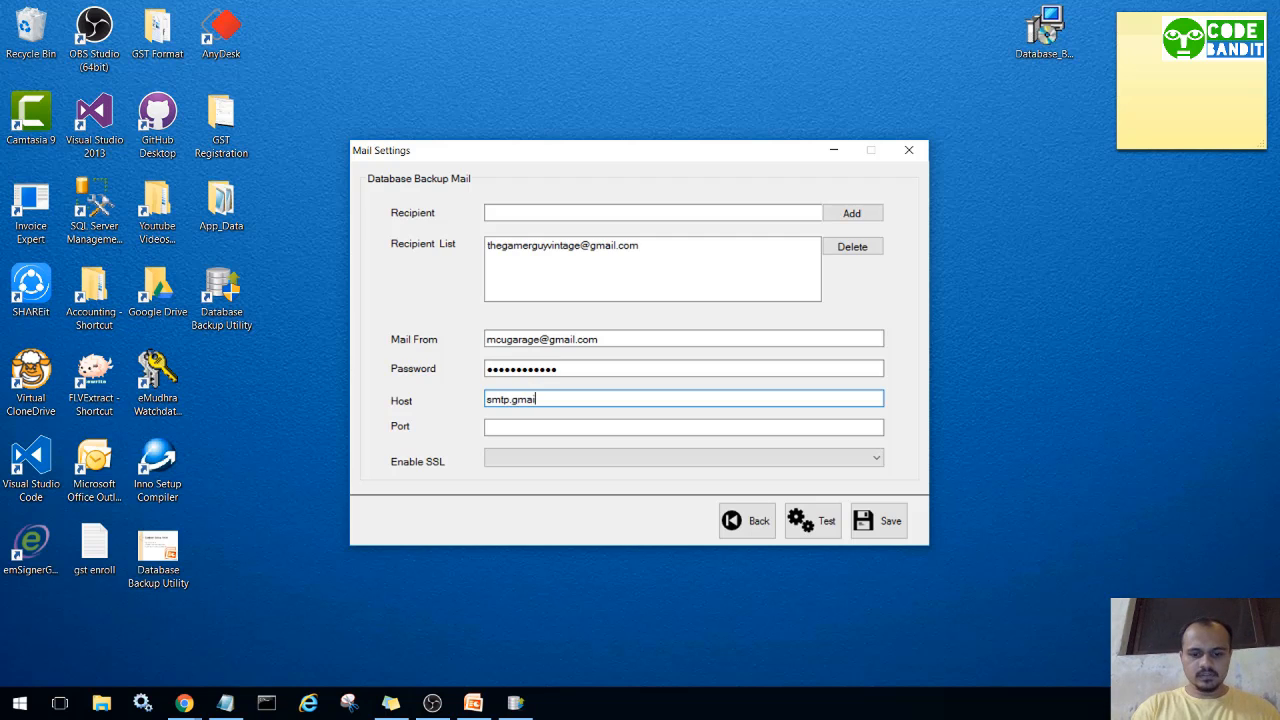
text(l.com)
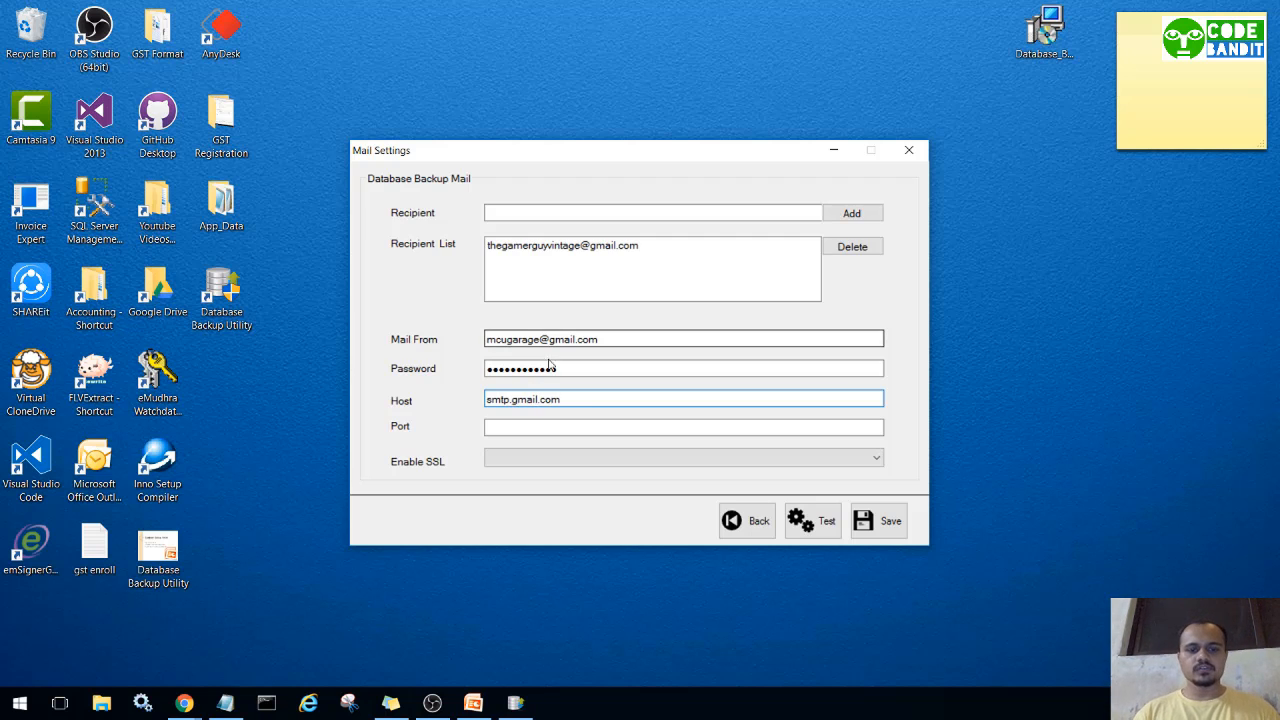
click(556, 425)
text(5)
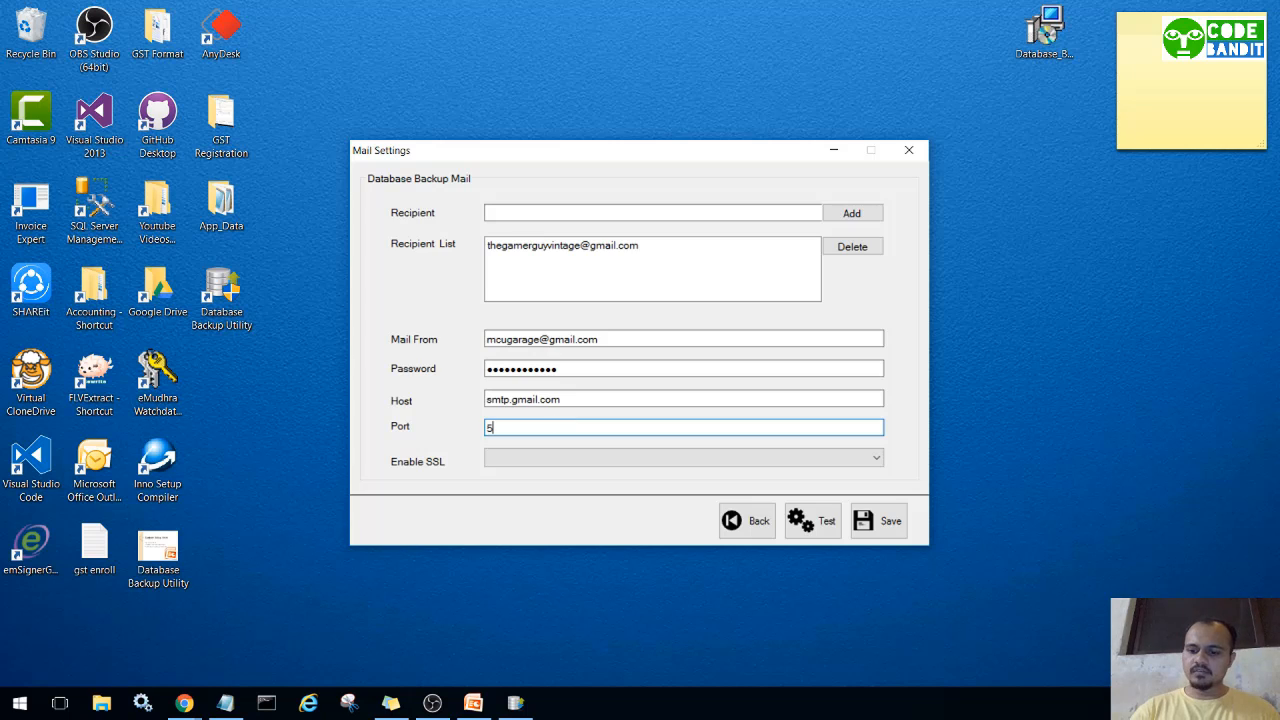
text(87)
click(557, 460)
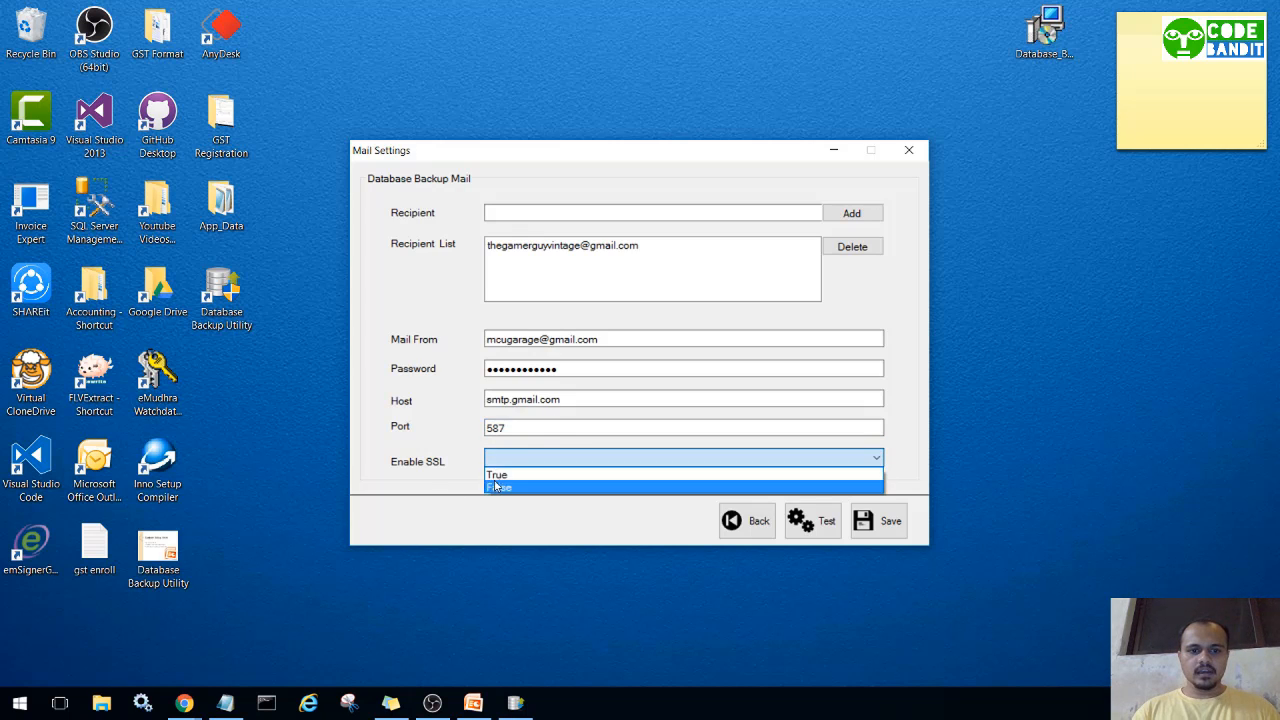
click(505, 475)
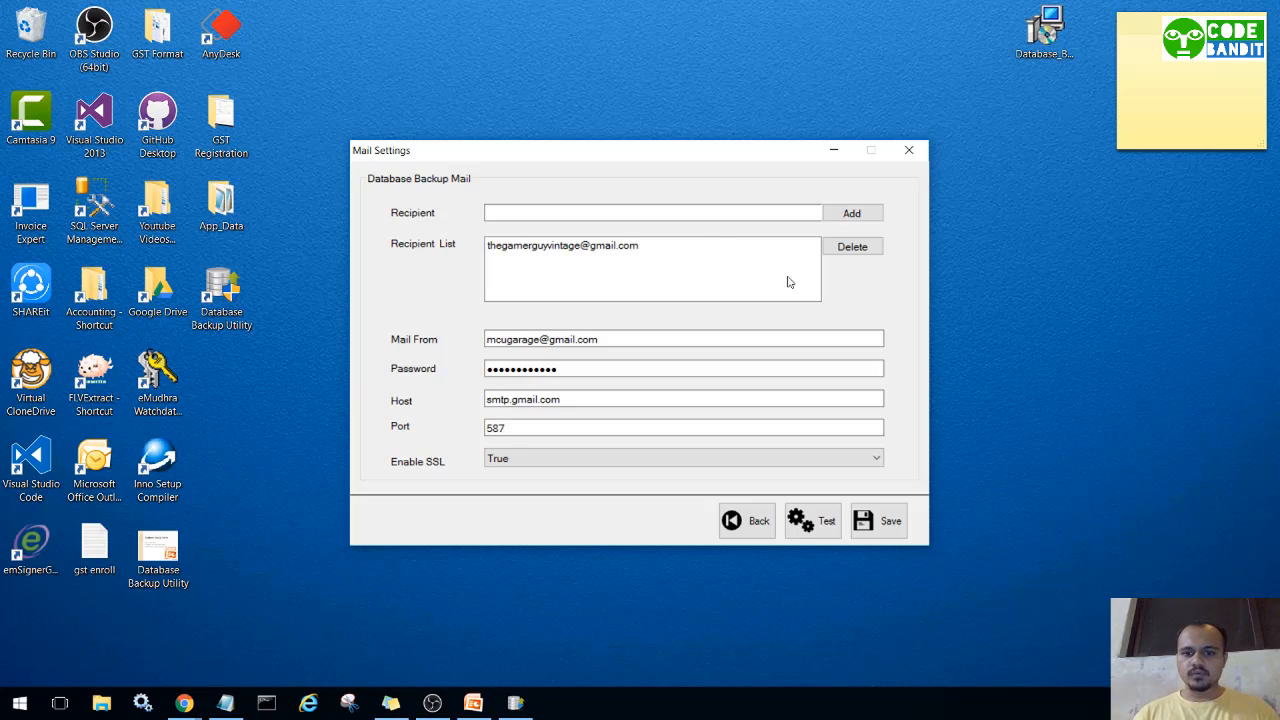
Send a test mail and dismiss the 'Test Mail Sent Successfully.' message.
click(813, 520)
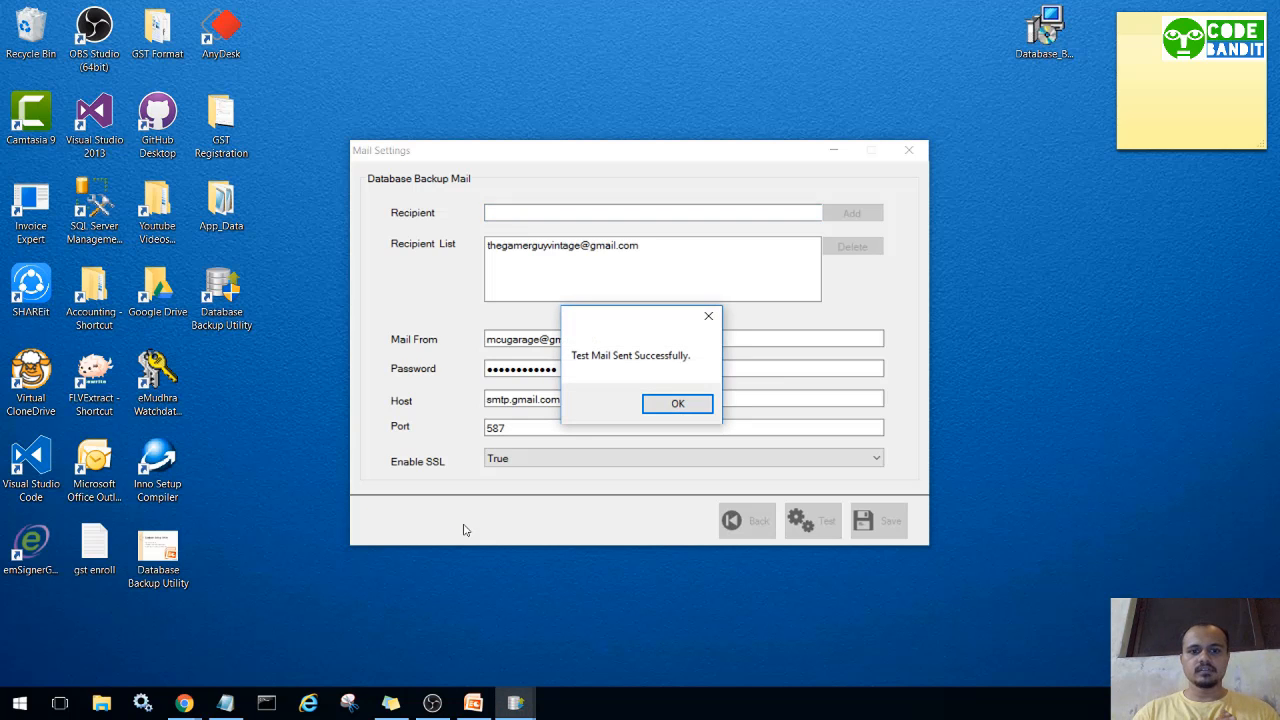
click(652, 405)
Check which Google account is signed in to the recipient's Gmail inbox.
mouse_move(184, 703)
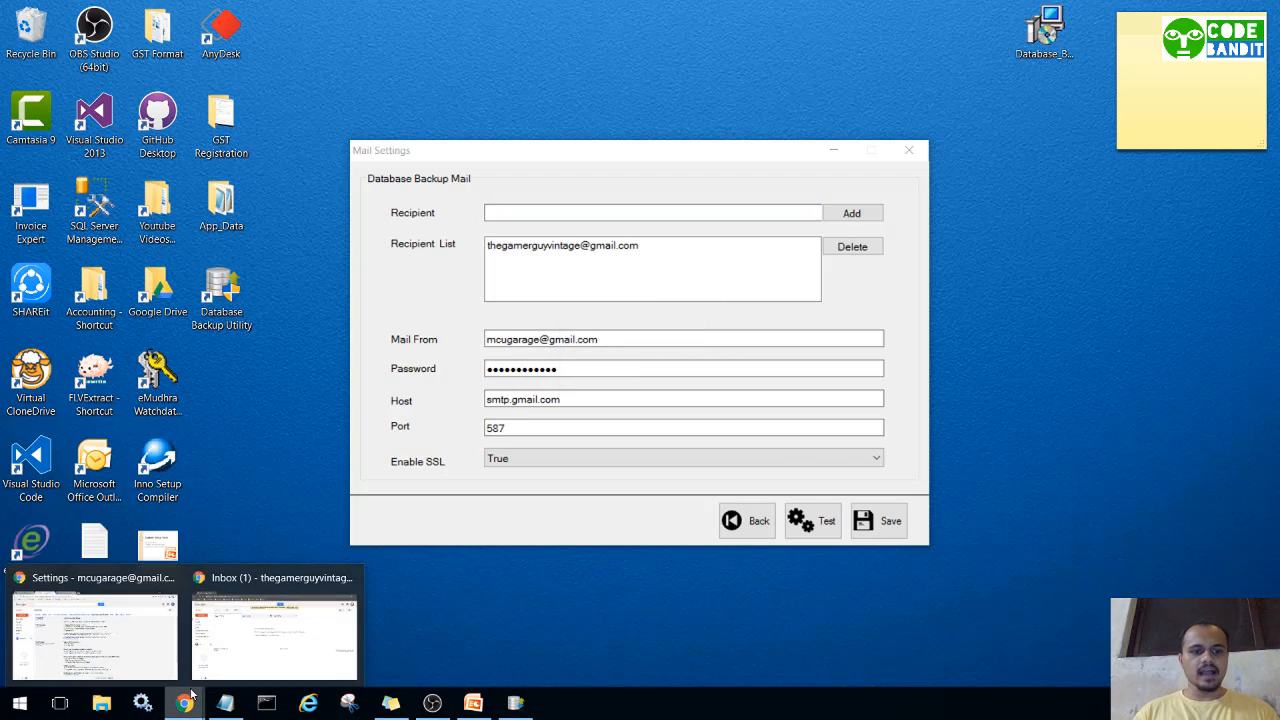
click(240, 656)
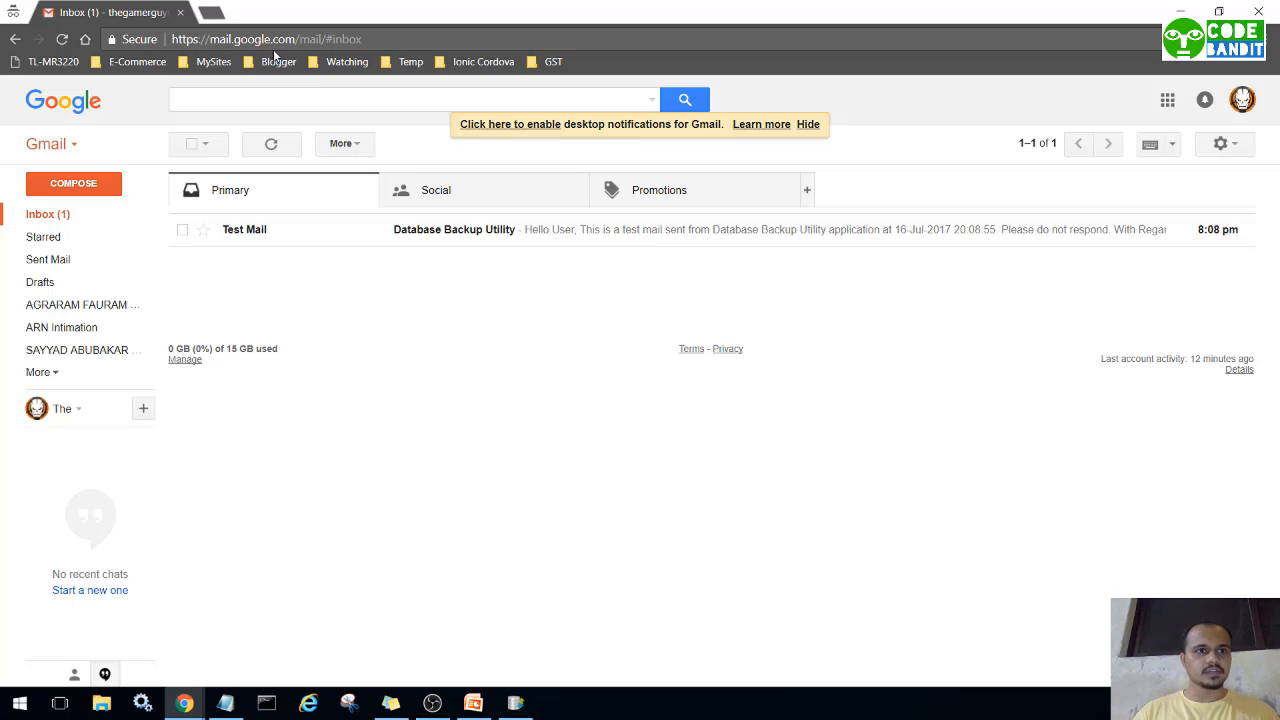
click(1240, 99)
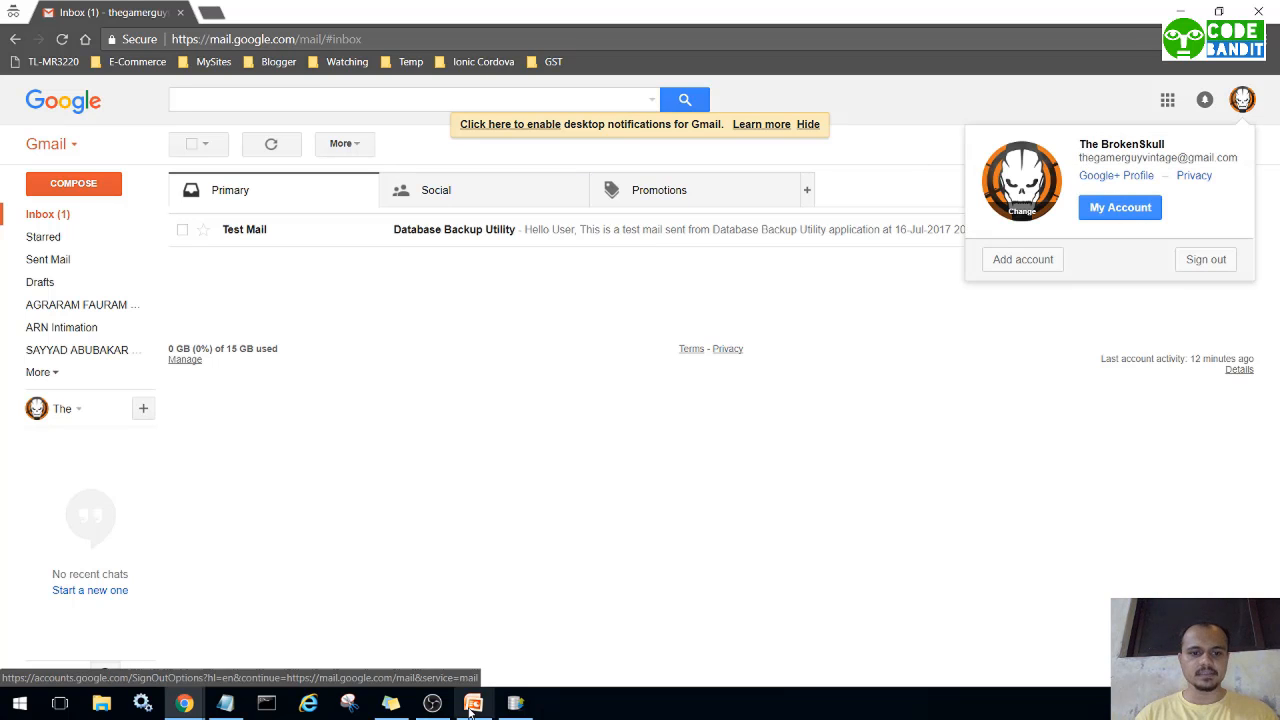
click(513, 704)
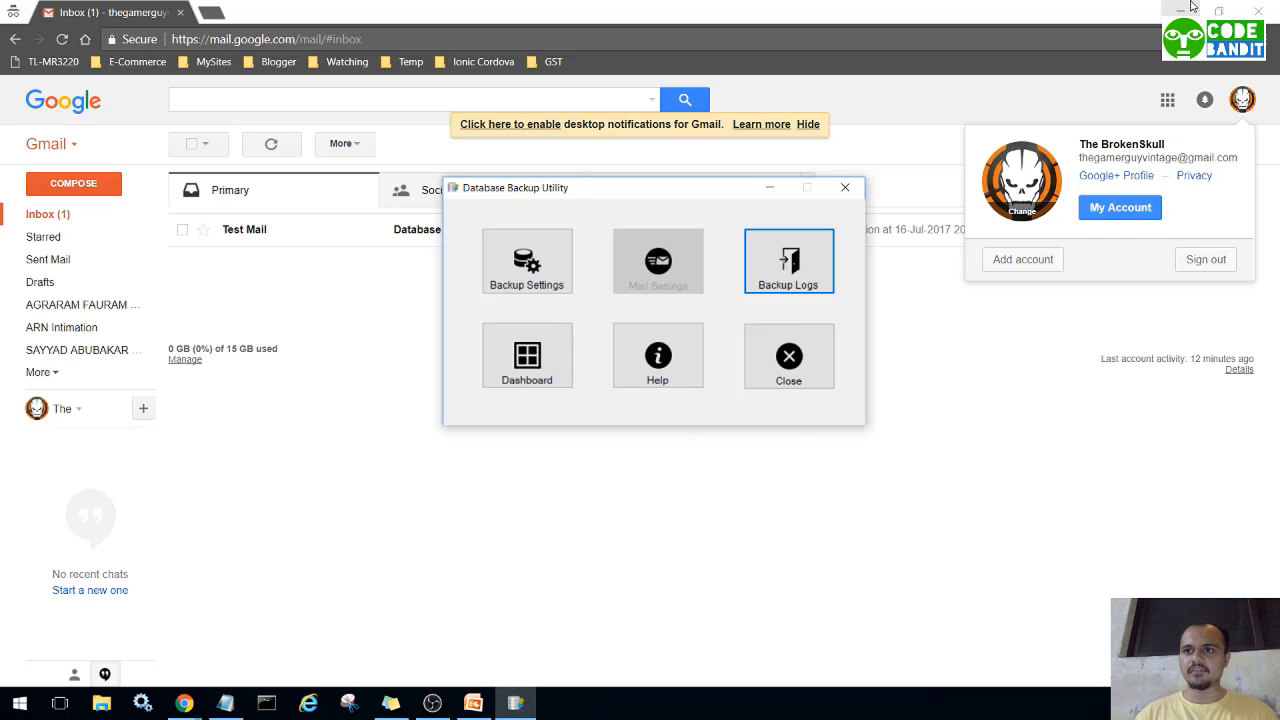
click(1160, 8)
click(787, 158)
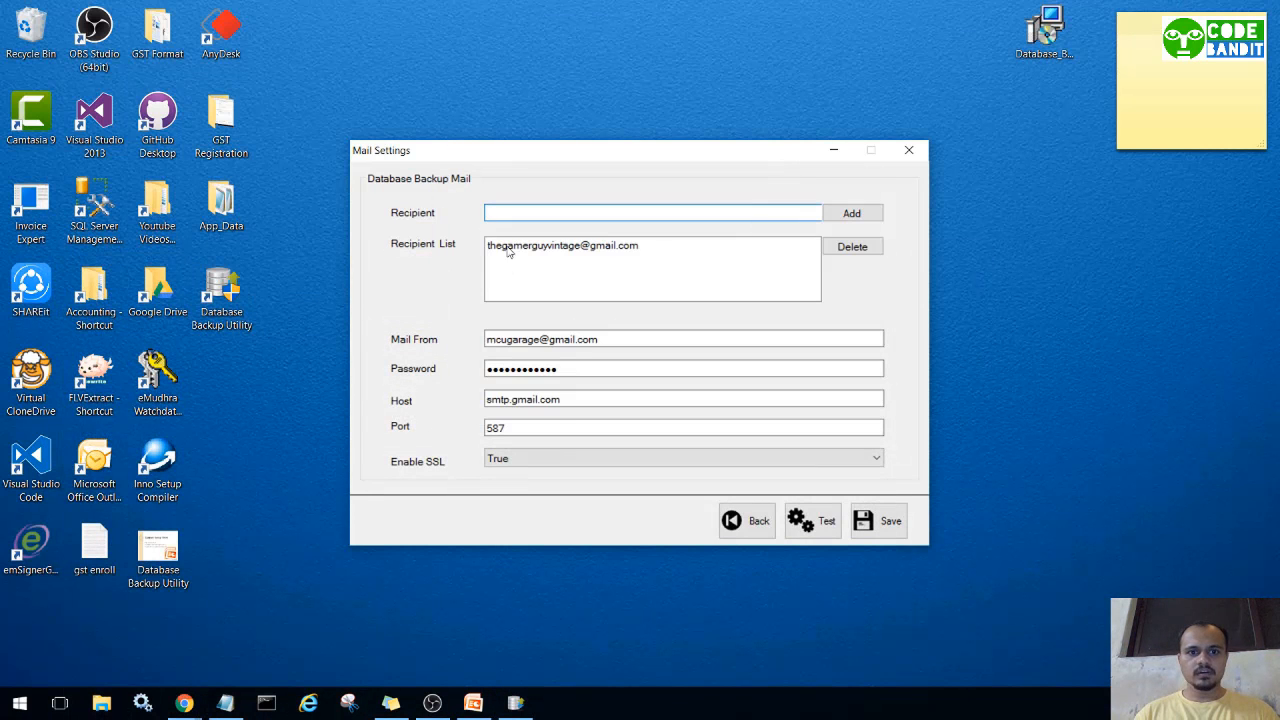
Open and read the Test Mail message in the recipient's inbox, then minimize Chrome.
mouse_move(186, 703)
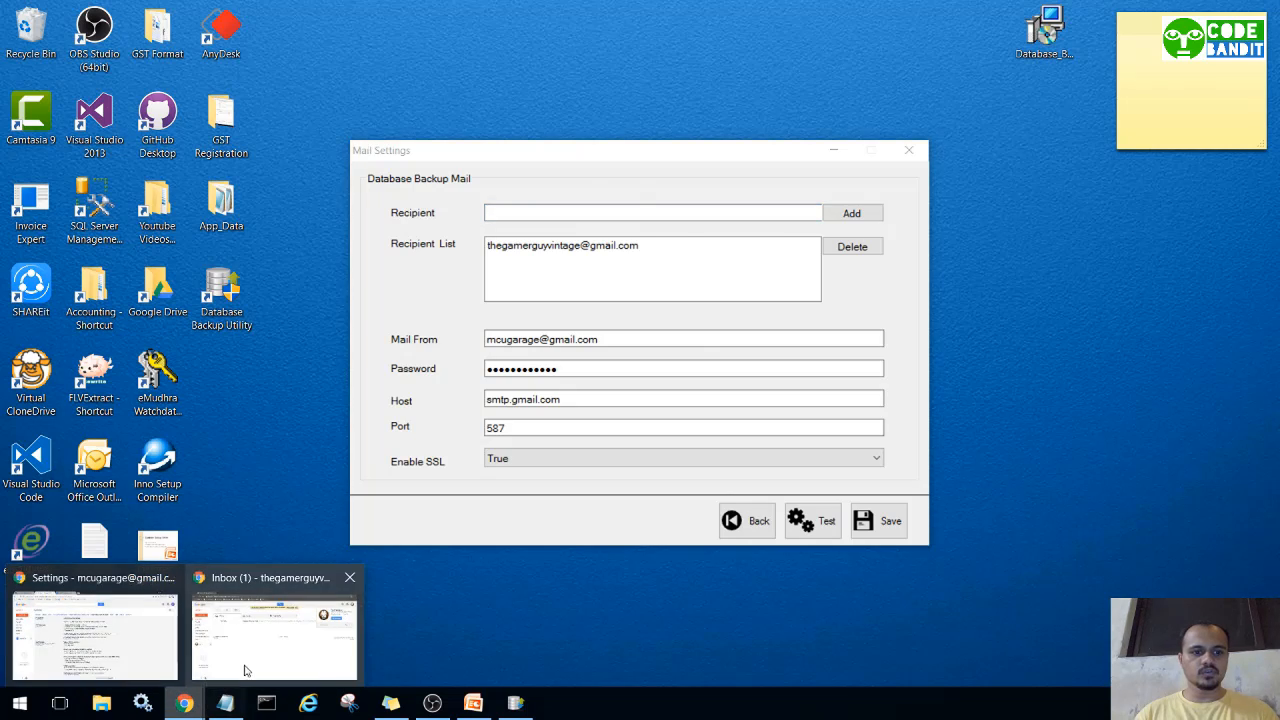
click(251, 660)
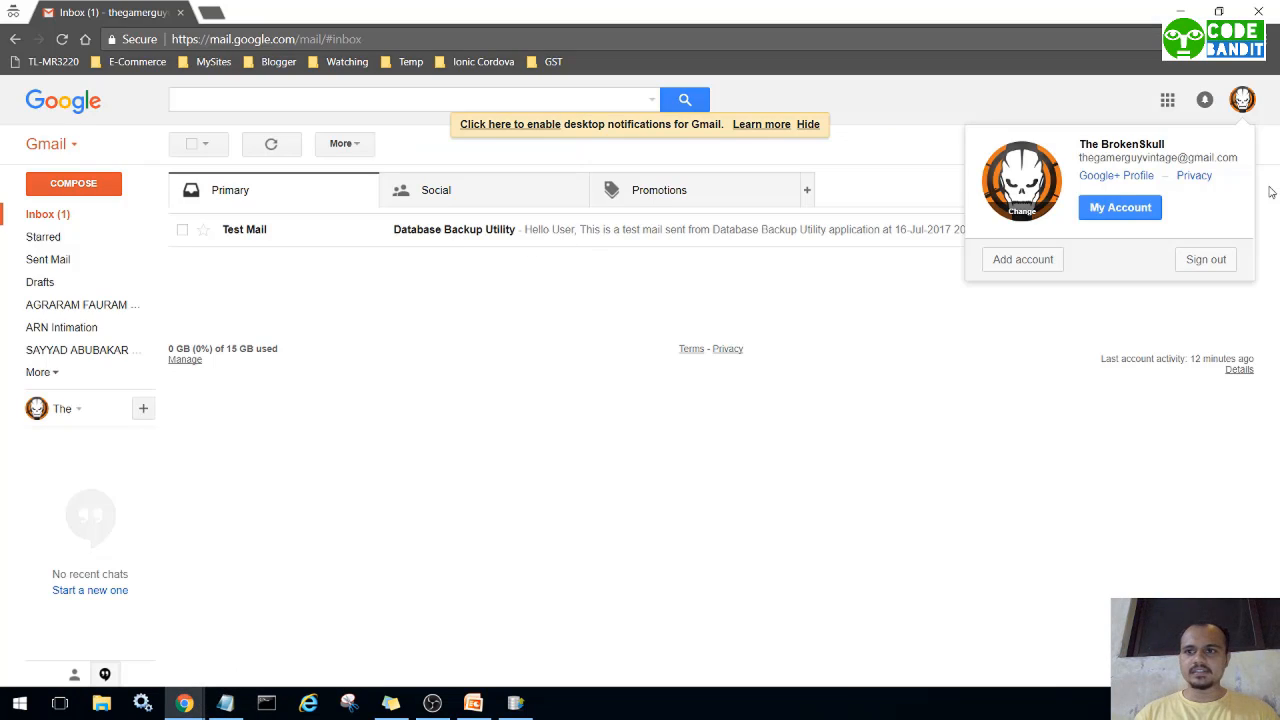
click(597, 257)
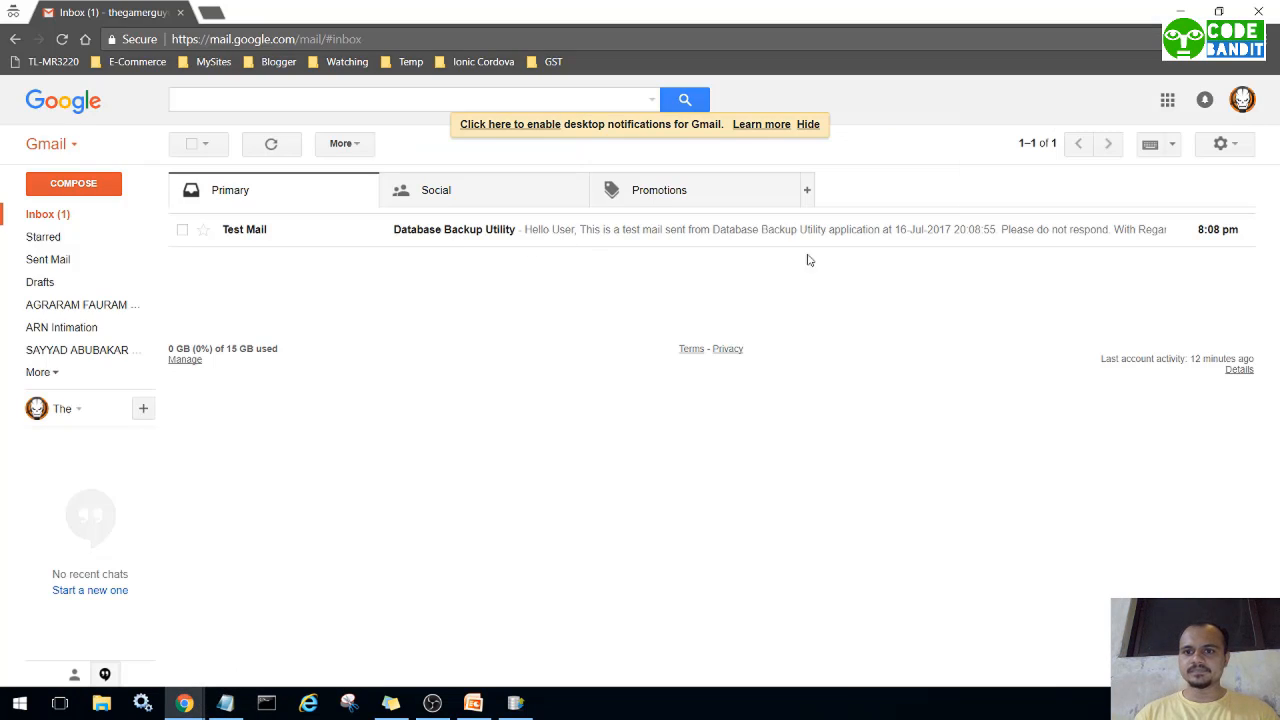
click(471, 233)
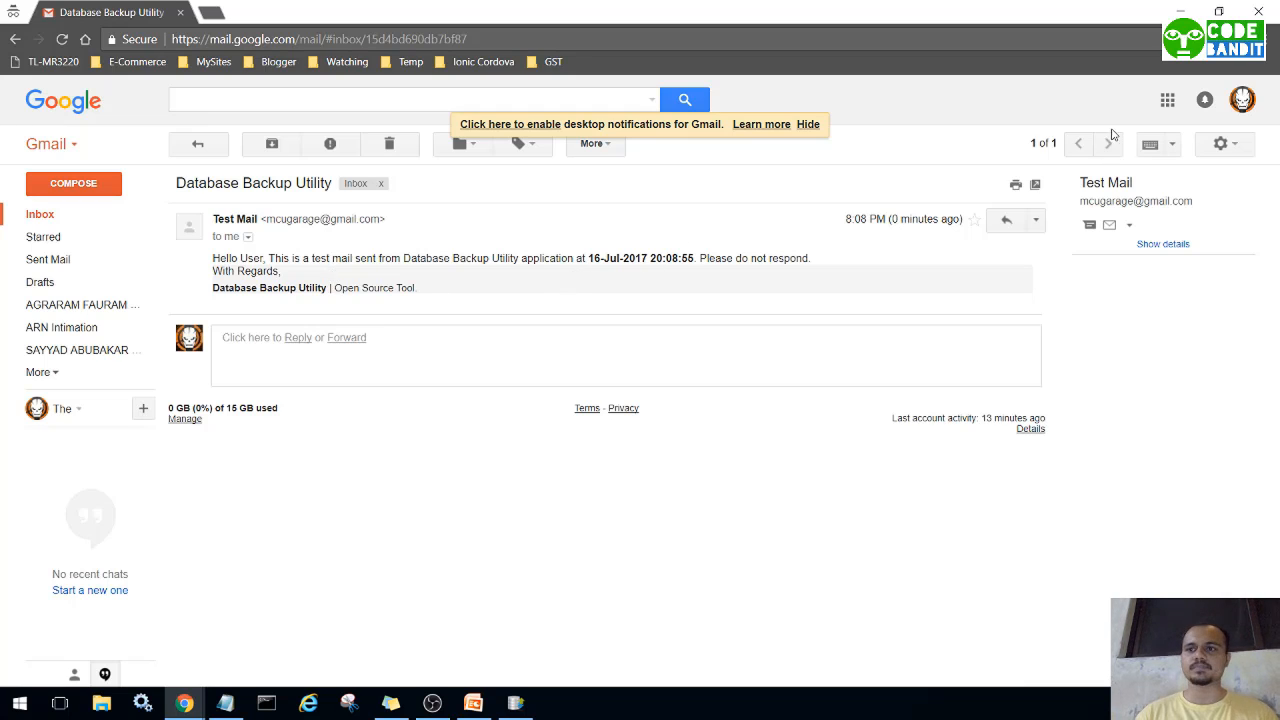
click(1180, 10)
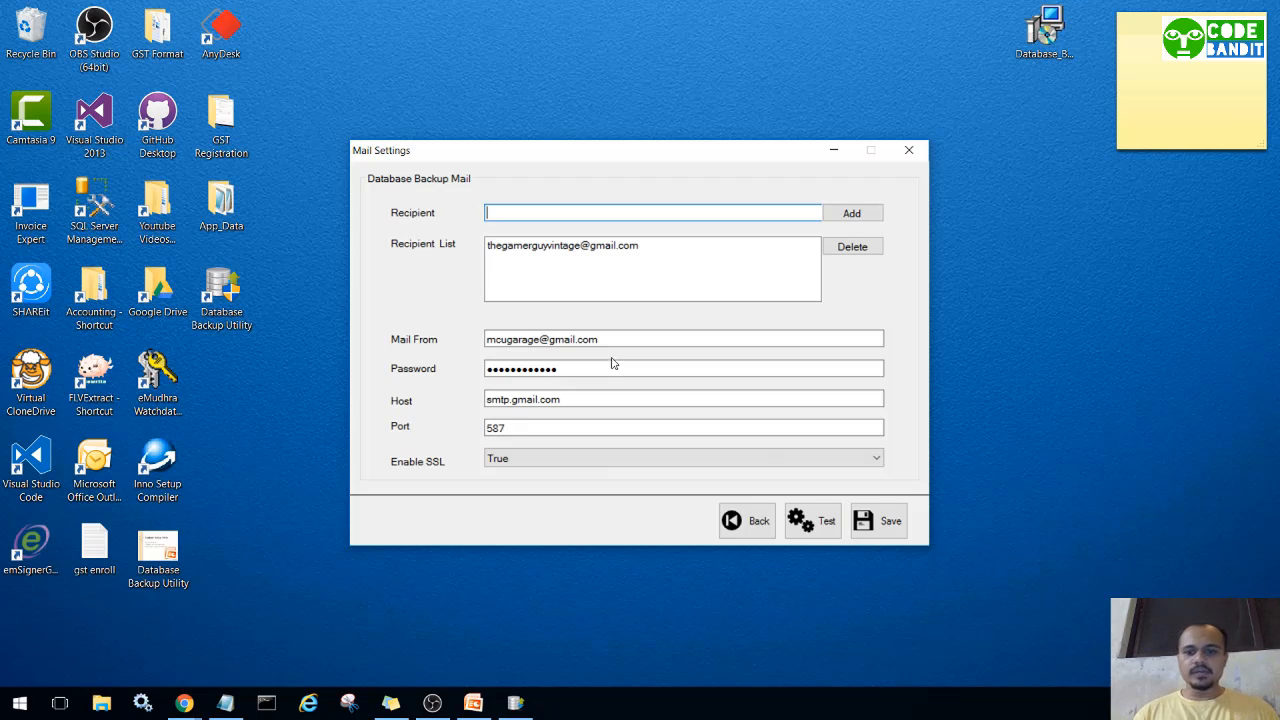
Save the mail settings, dismiss the confirmation, and return to the main menu.
click(891, 518)
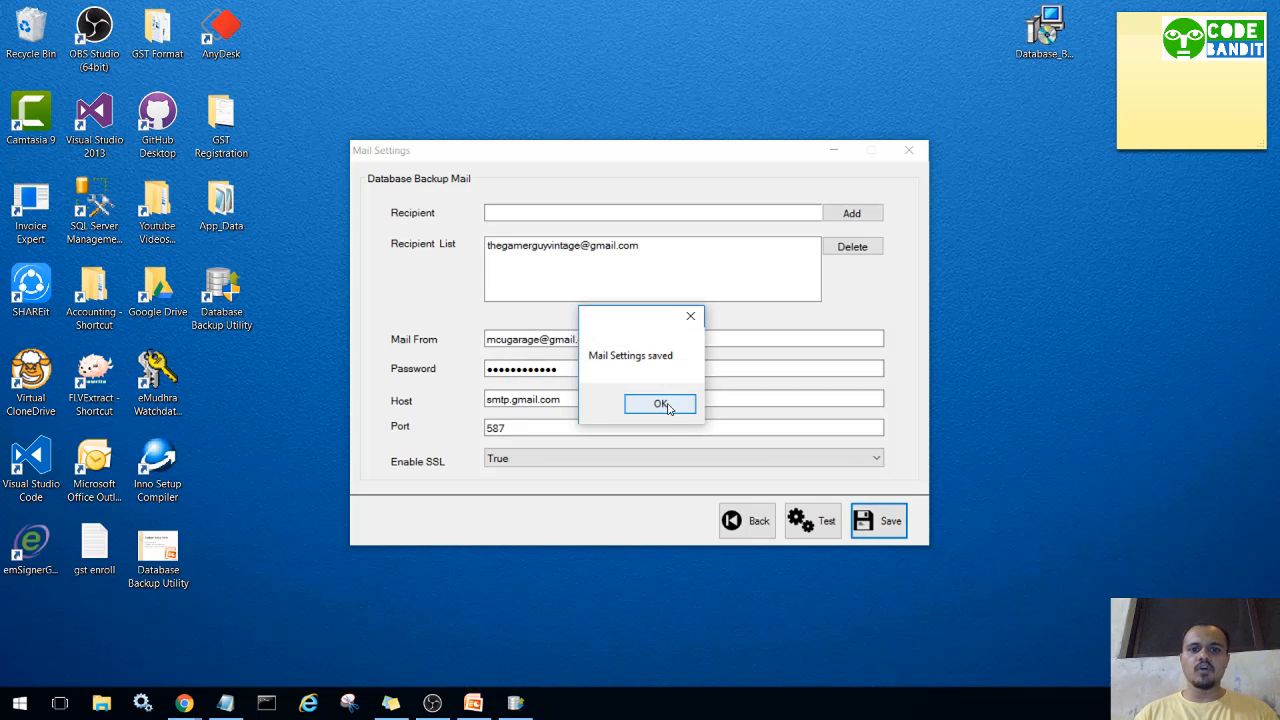
click(660, 404)
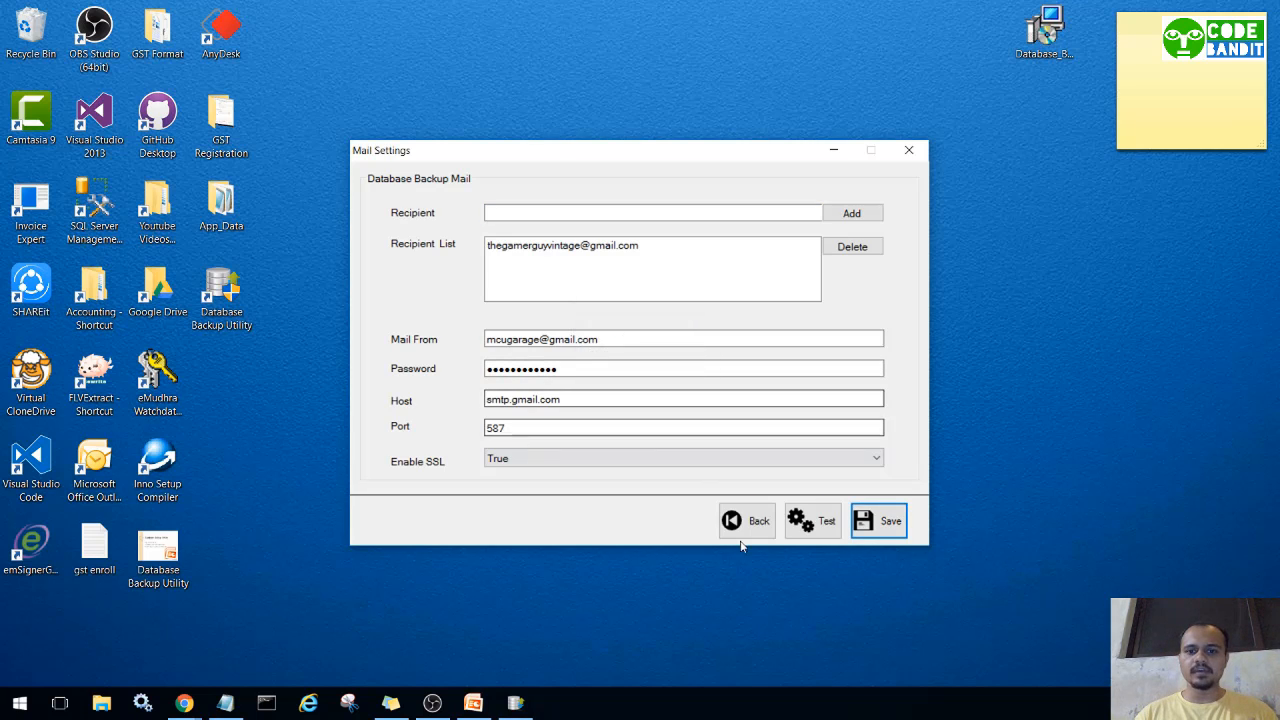
click(742, 524)
click(659, 266)
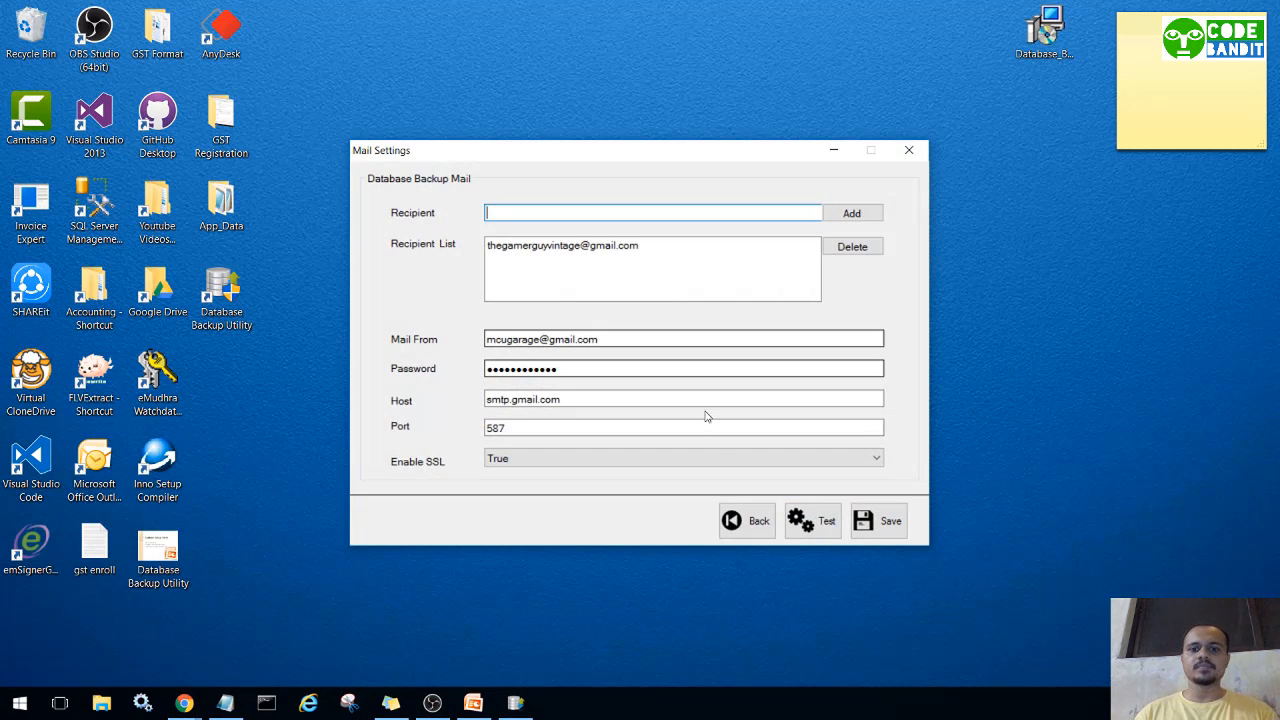
click(748, 521)
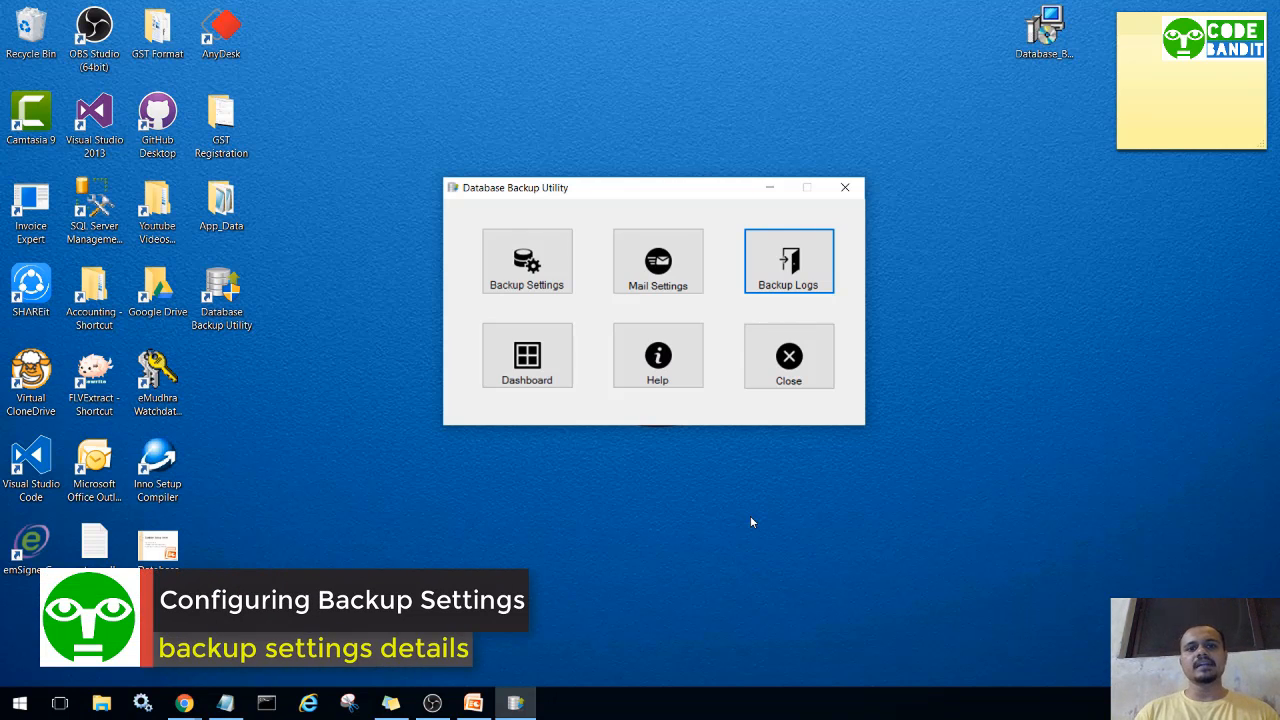
Open Backup Settings and copy the SQLEXPRESS server name from SQL Server Management Studio.
click(538, 293)
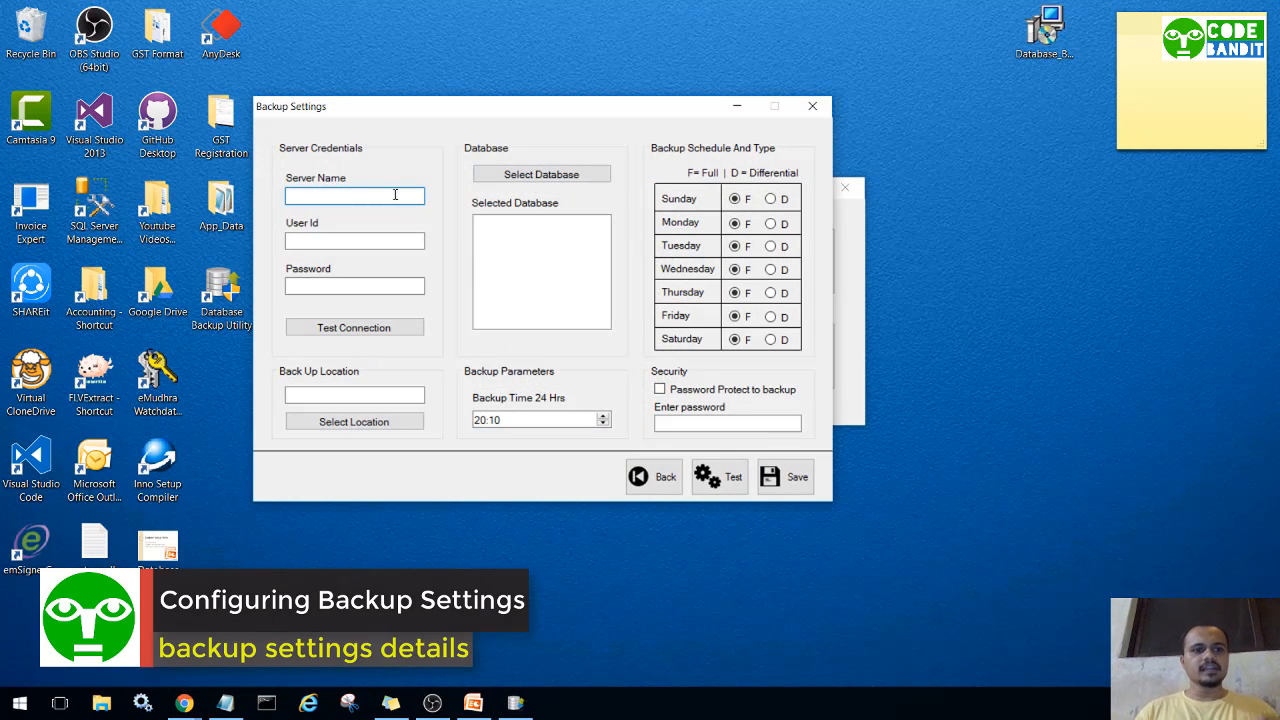
drag(451, 117, 584, 106)
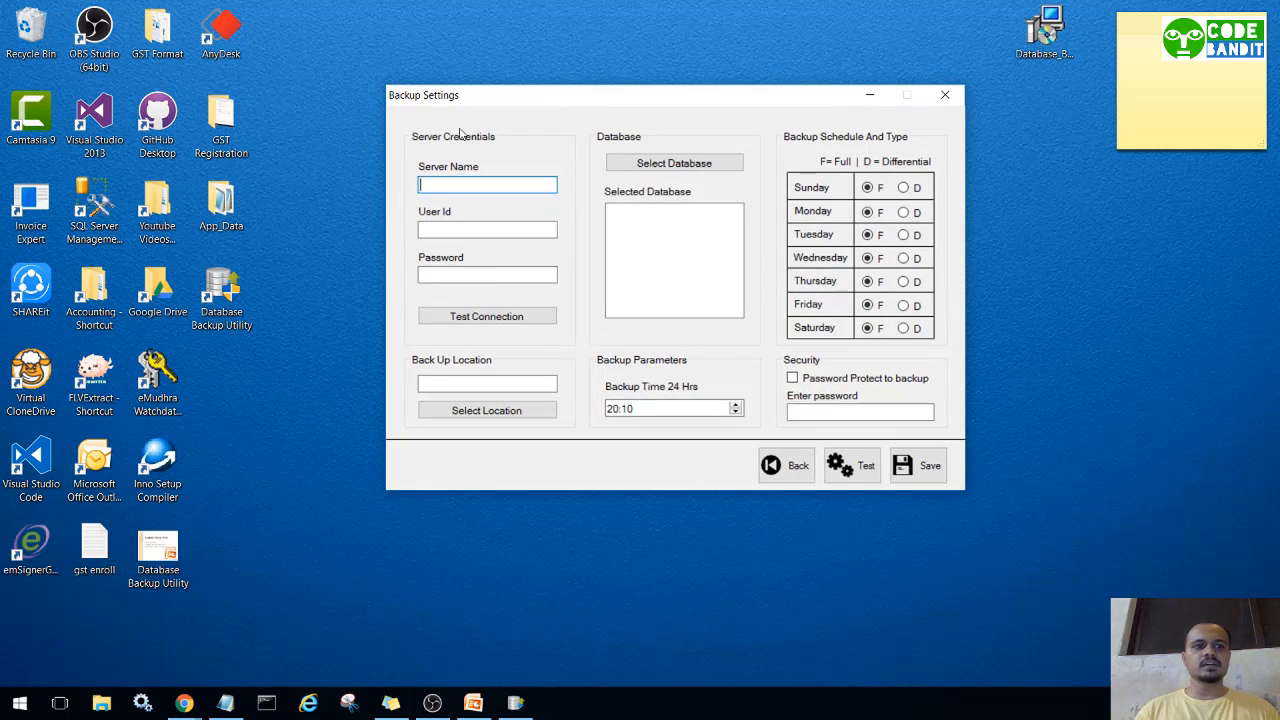
click(95, 200)
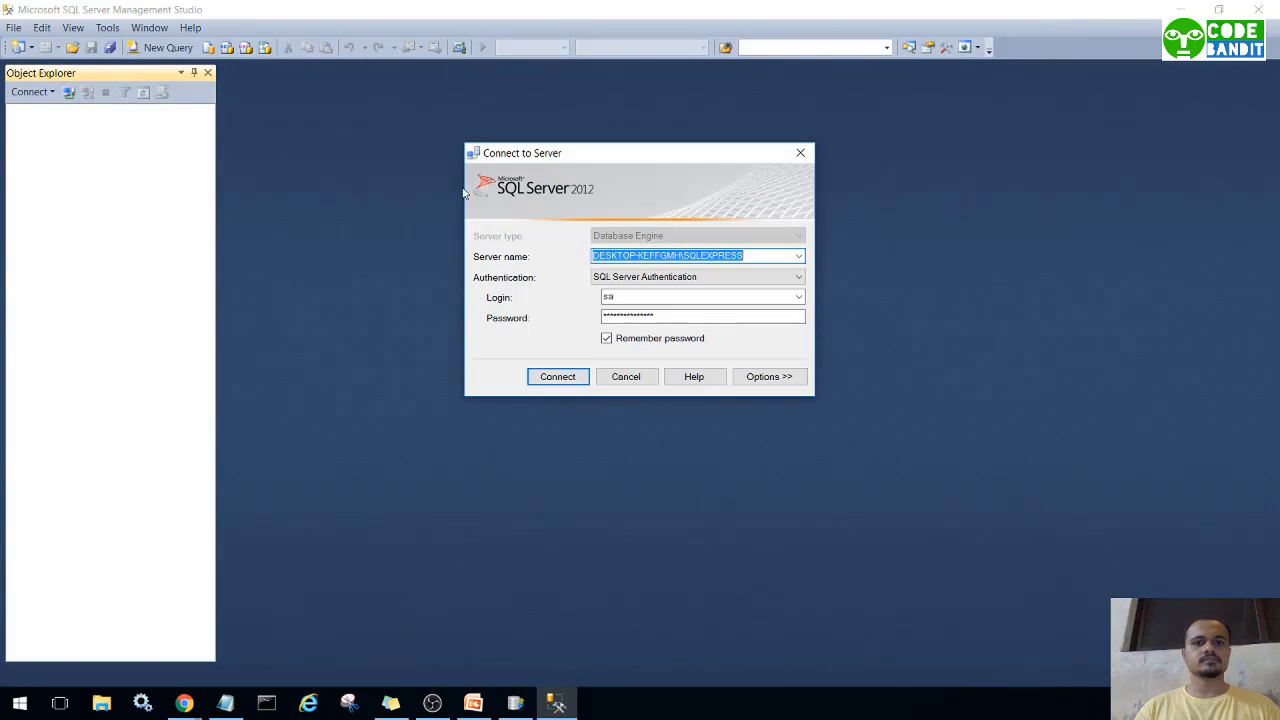
right_click(668, 258)
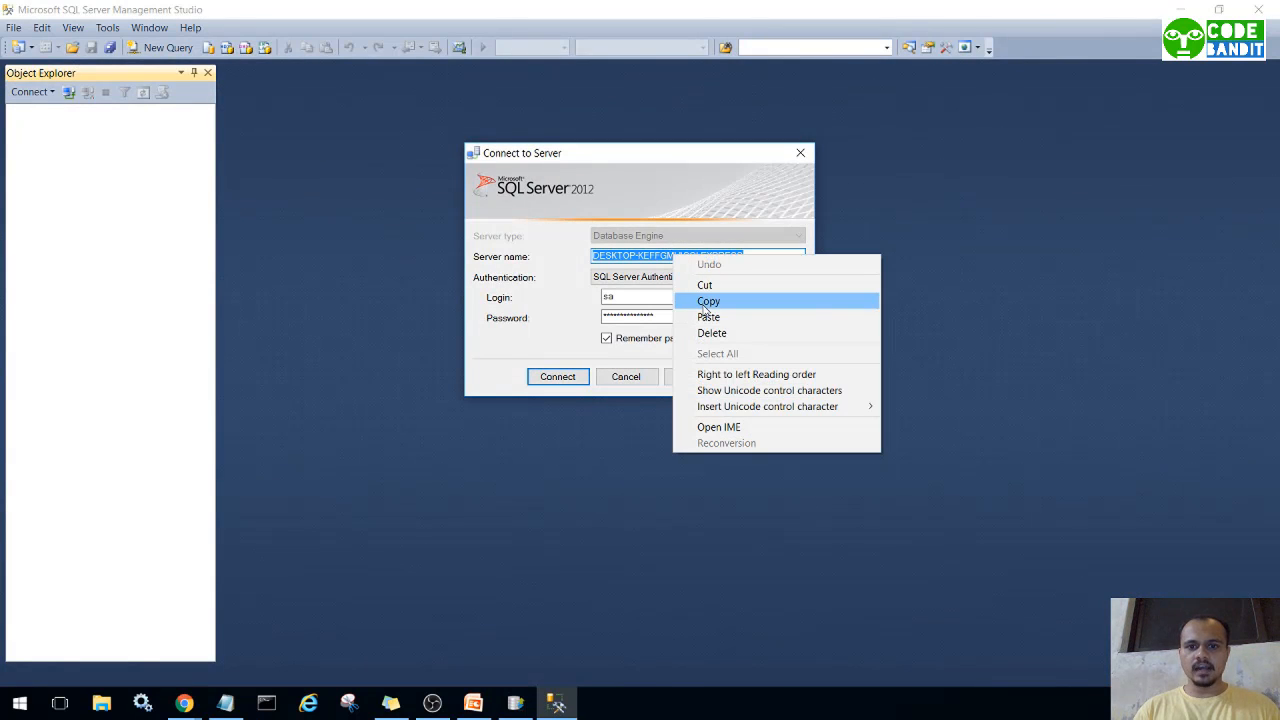
click(706, 298)
click(628, 379)
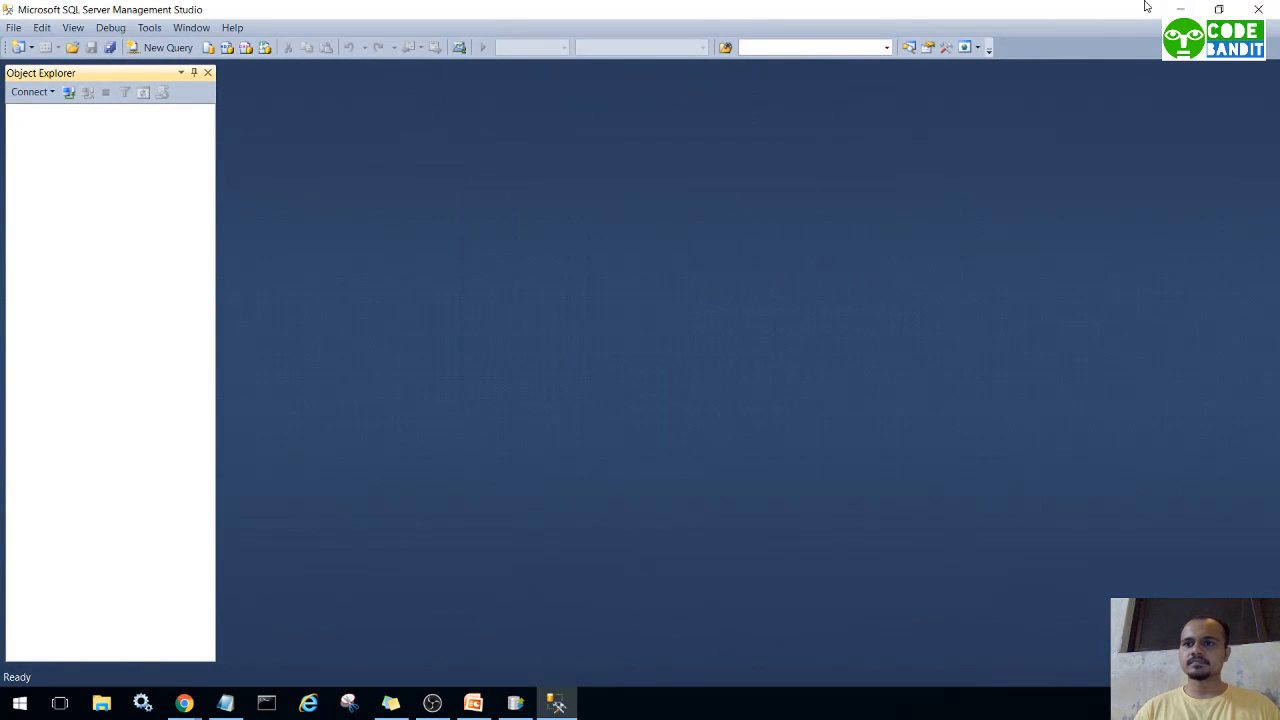
click(1262, 9)
Paste the server name and enter user ID sa with the account password.
key(ctrl+v)
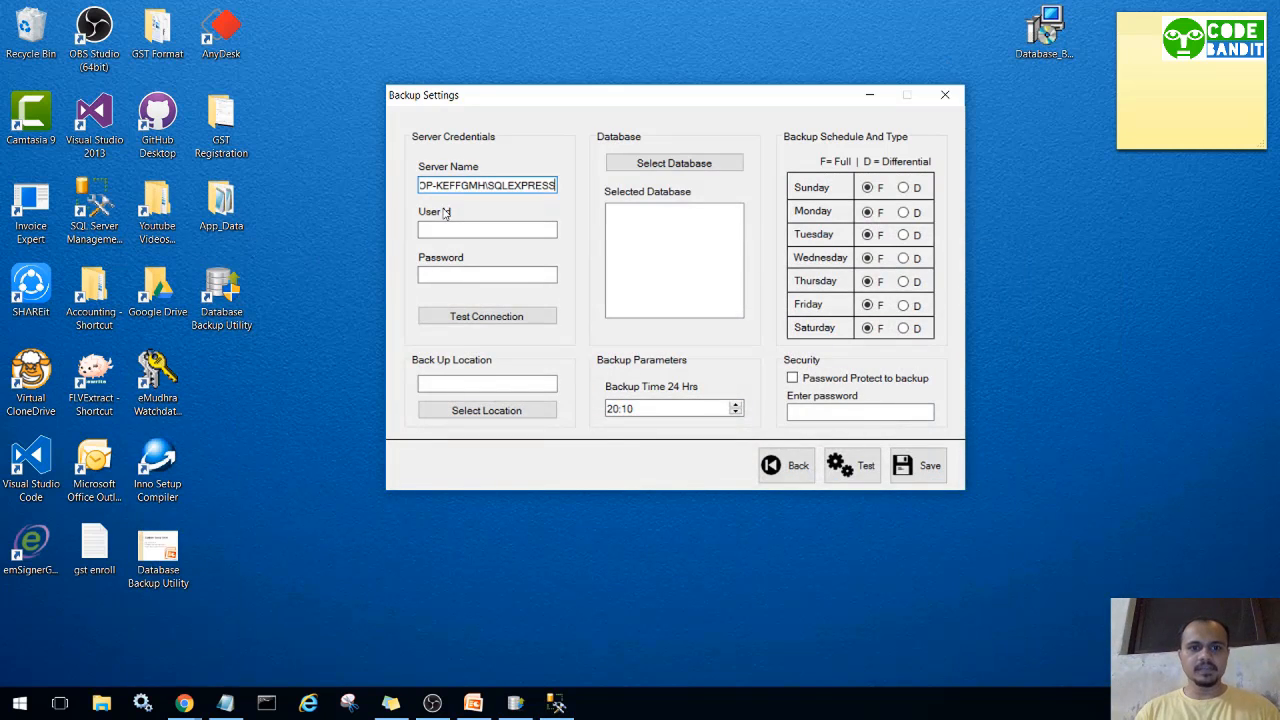
click(447, 229)
text(sa)
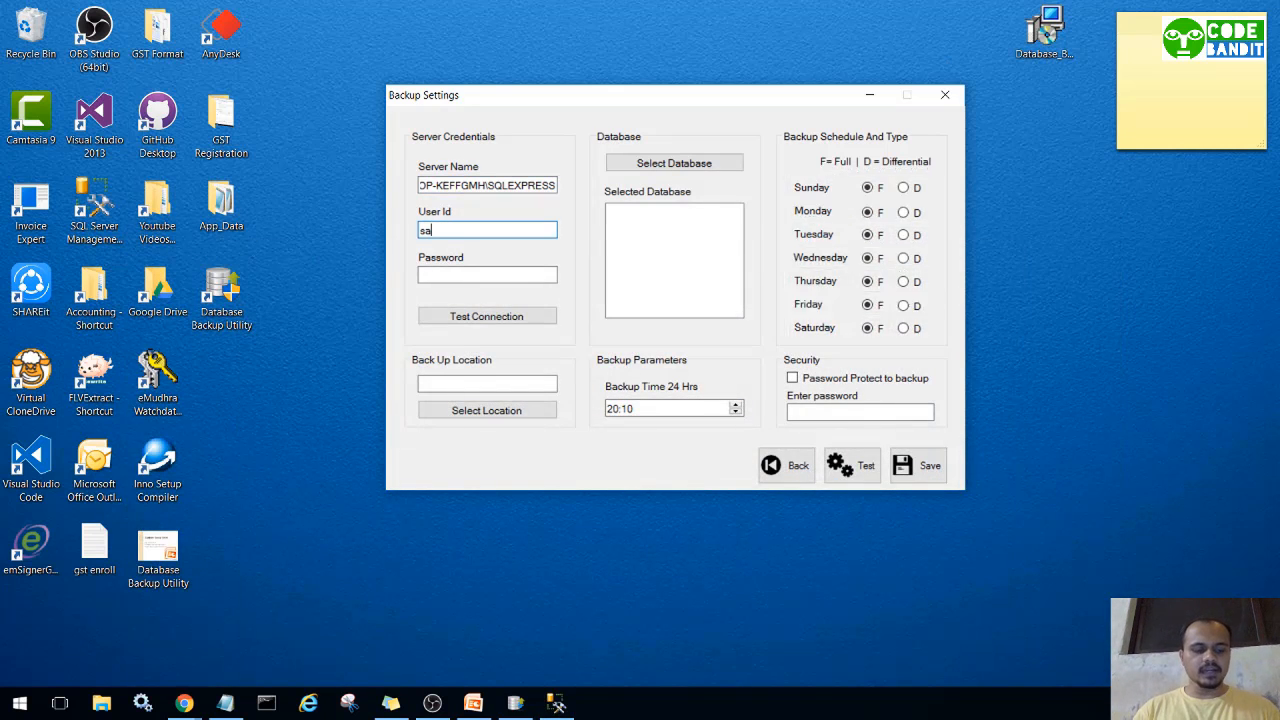
key(Tab)
text(1)
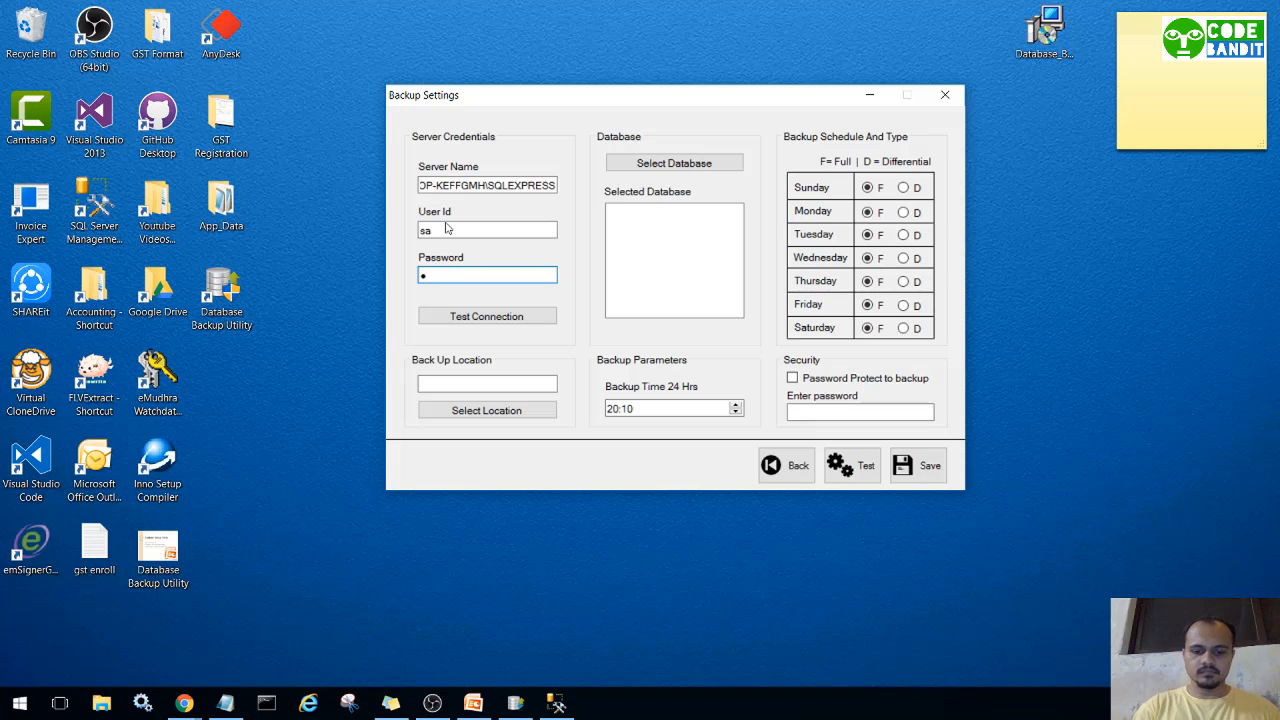
text(23)
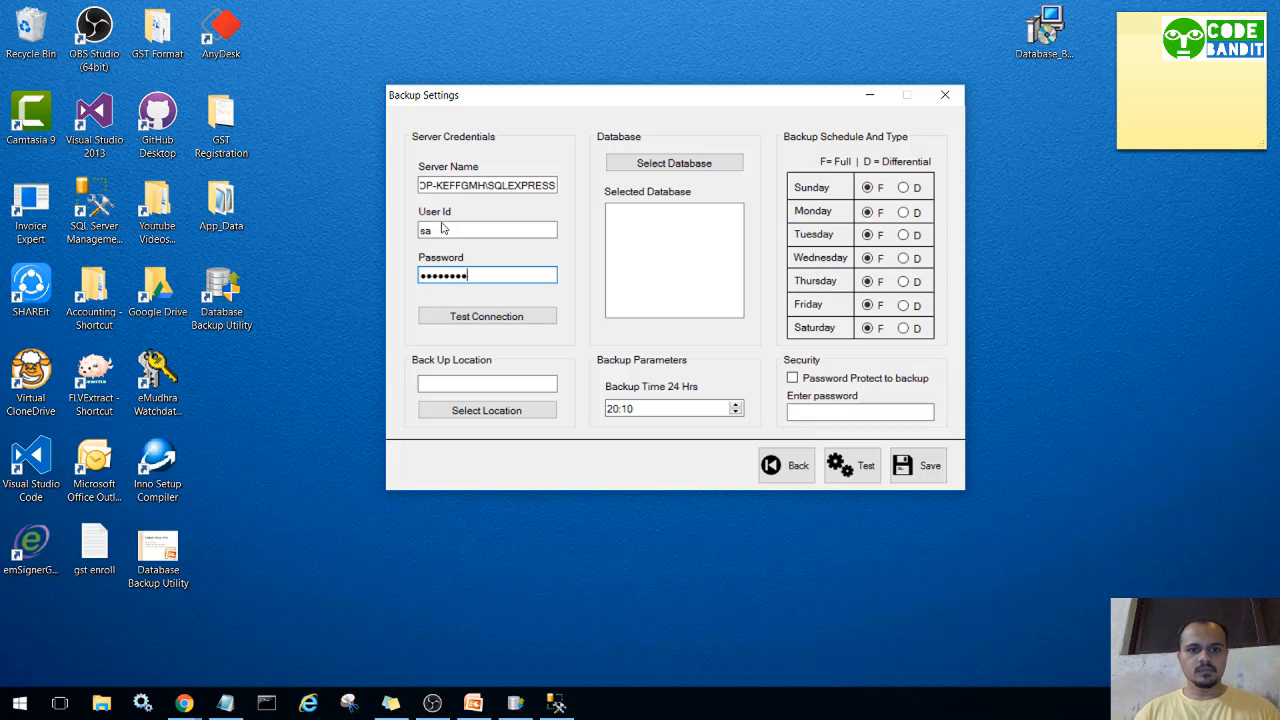
Test the database connection and confirm it succeeds.
click(477, 317)
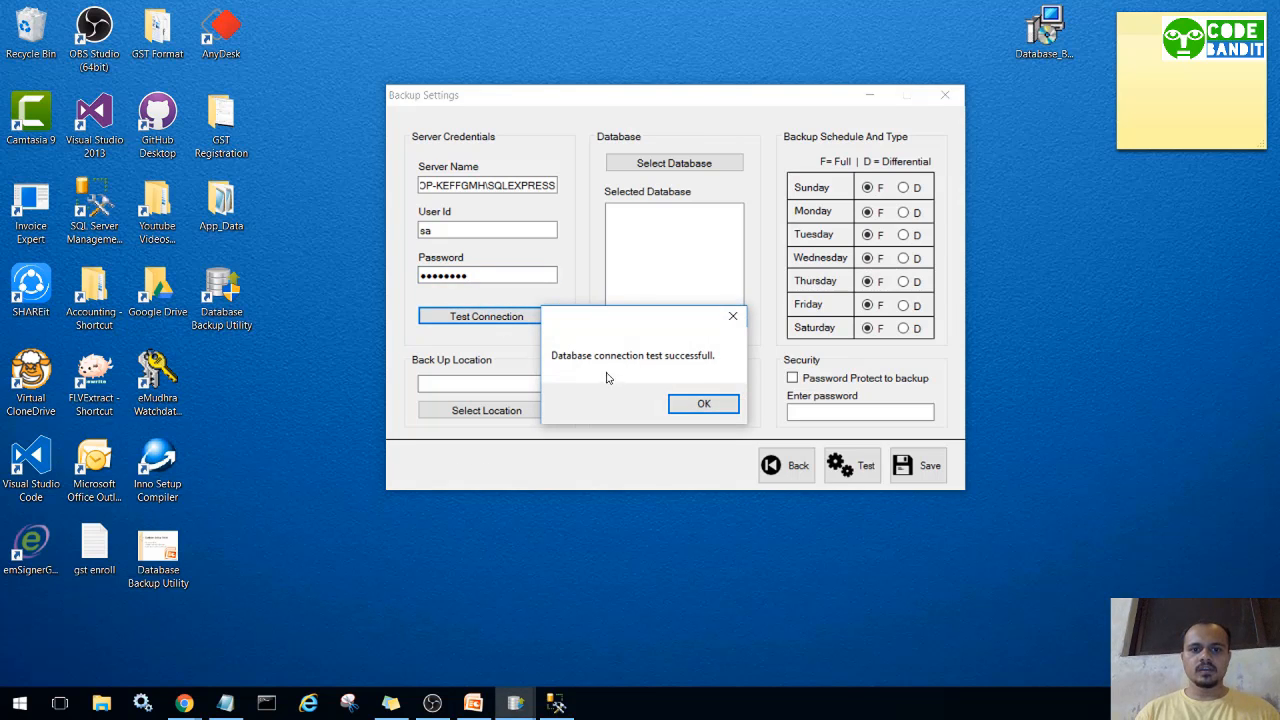
click(704, 405)
click(516, 384)
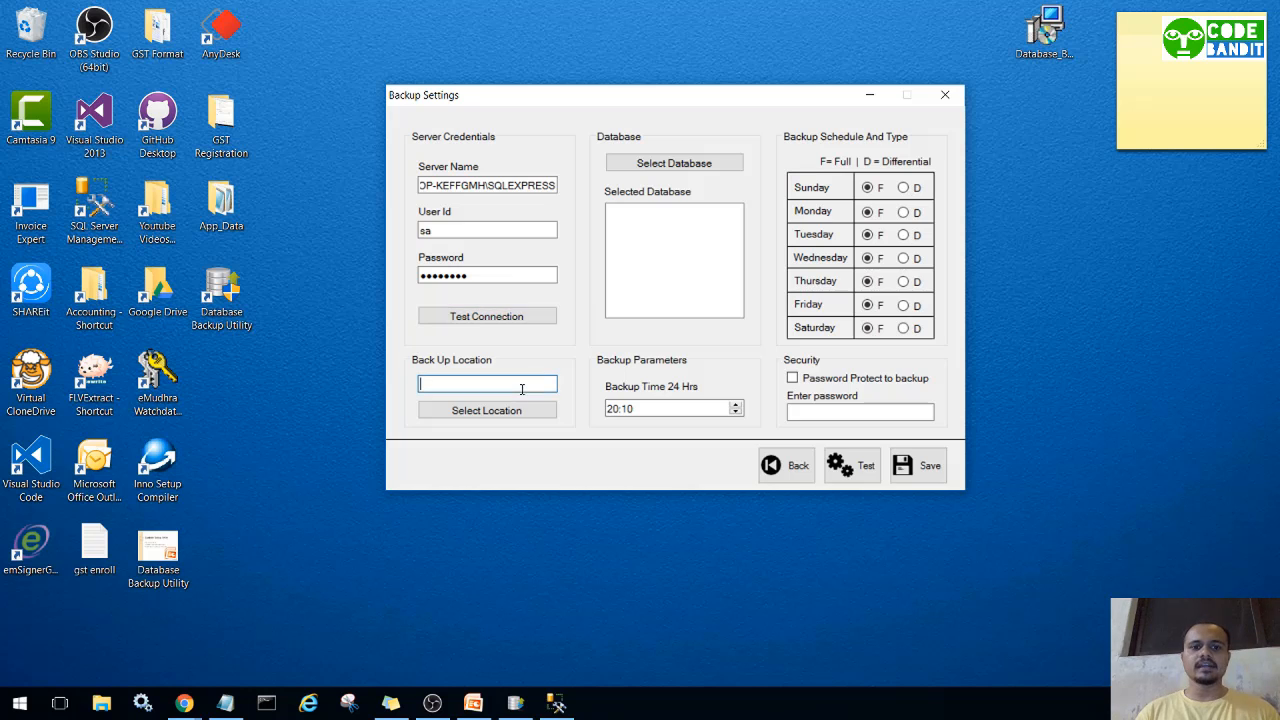
Create a DemoBackup folder on Local Disk (E:) and set E:\DemoBackup as the backup location.
click(514, 413)
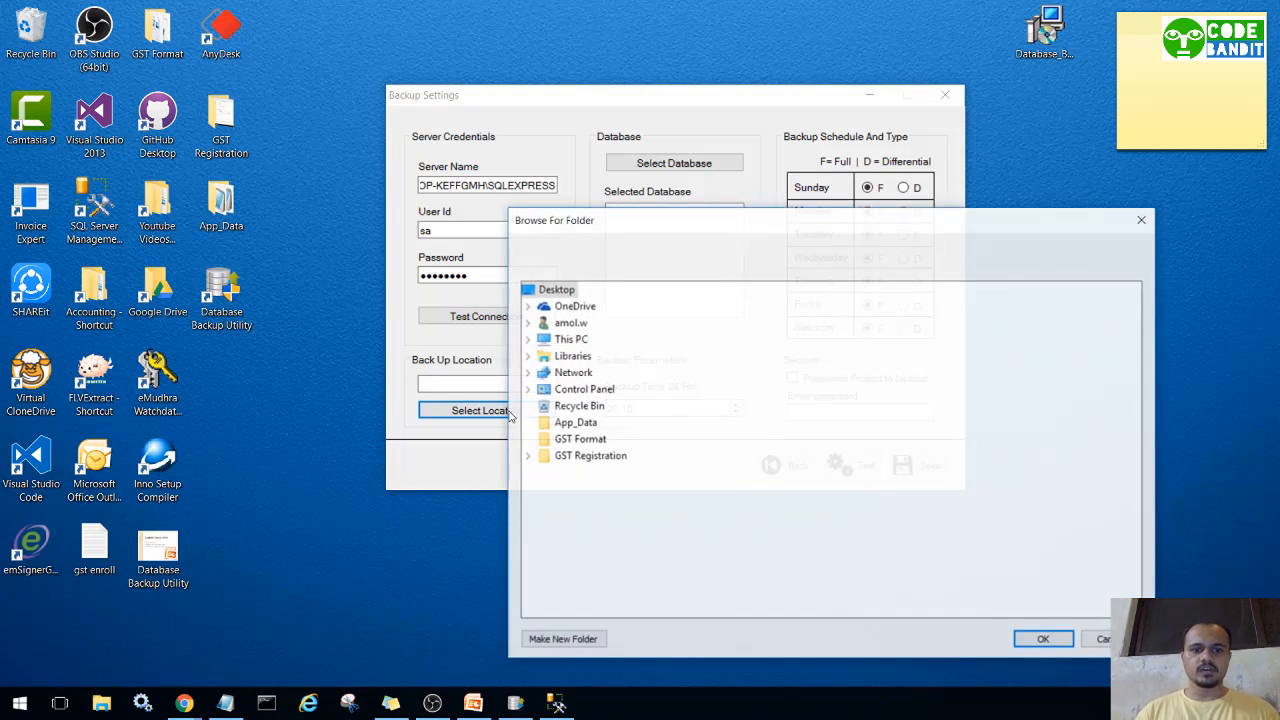
double_click(571, 342)
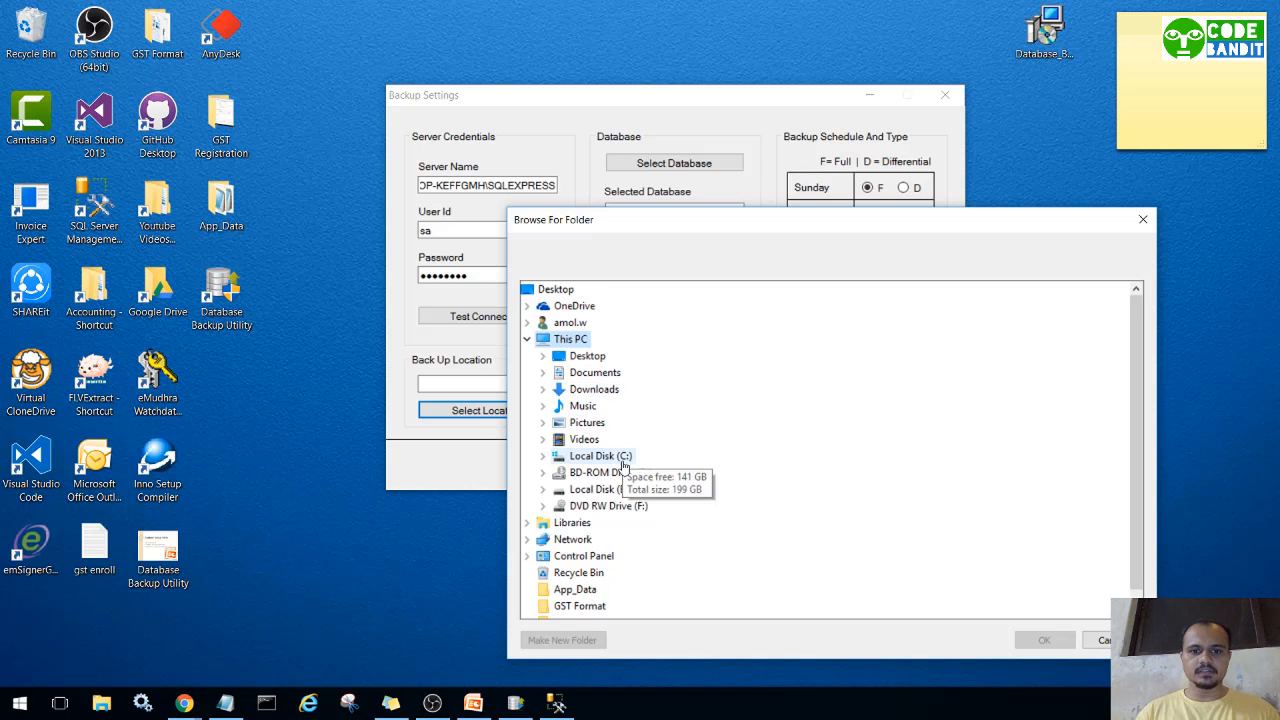
double_click(605, 489)
scroll(676, 466, down, 3)
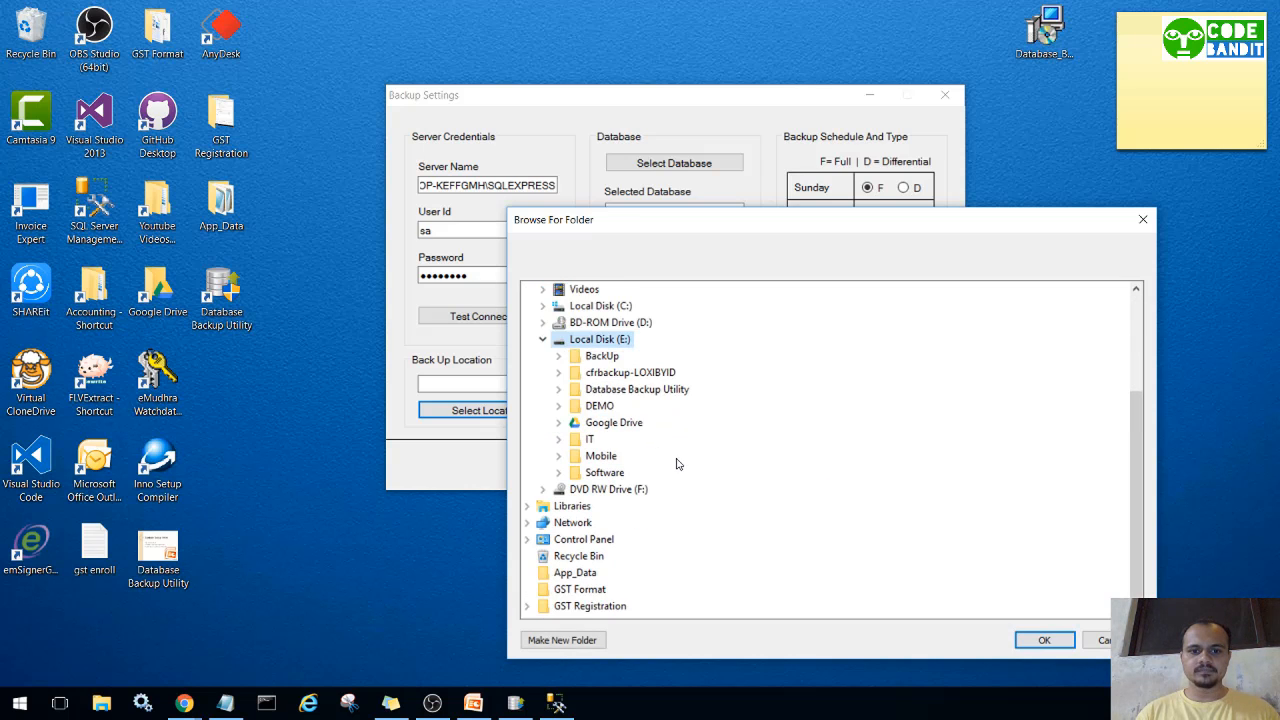
click(606, 358)
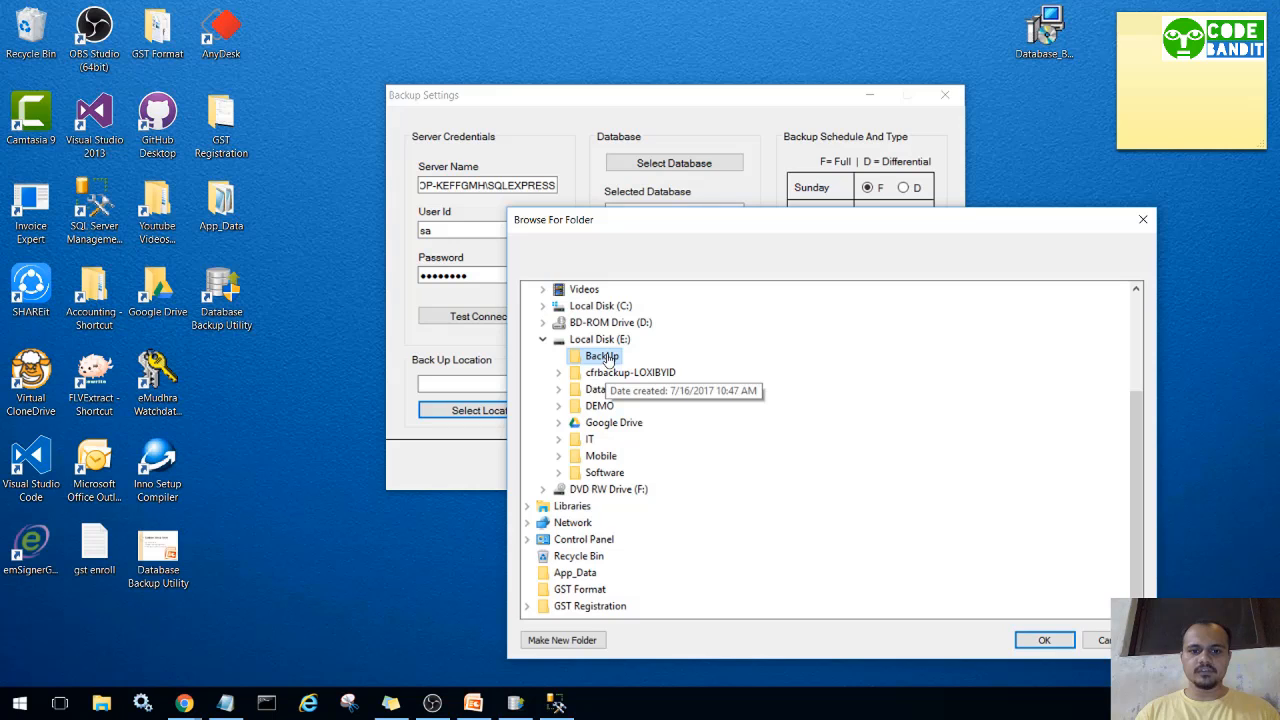
click(603, 341)
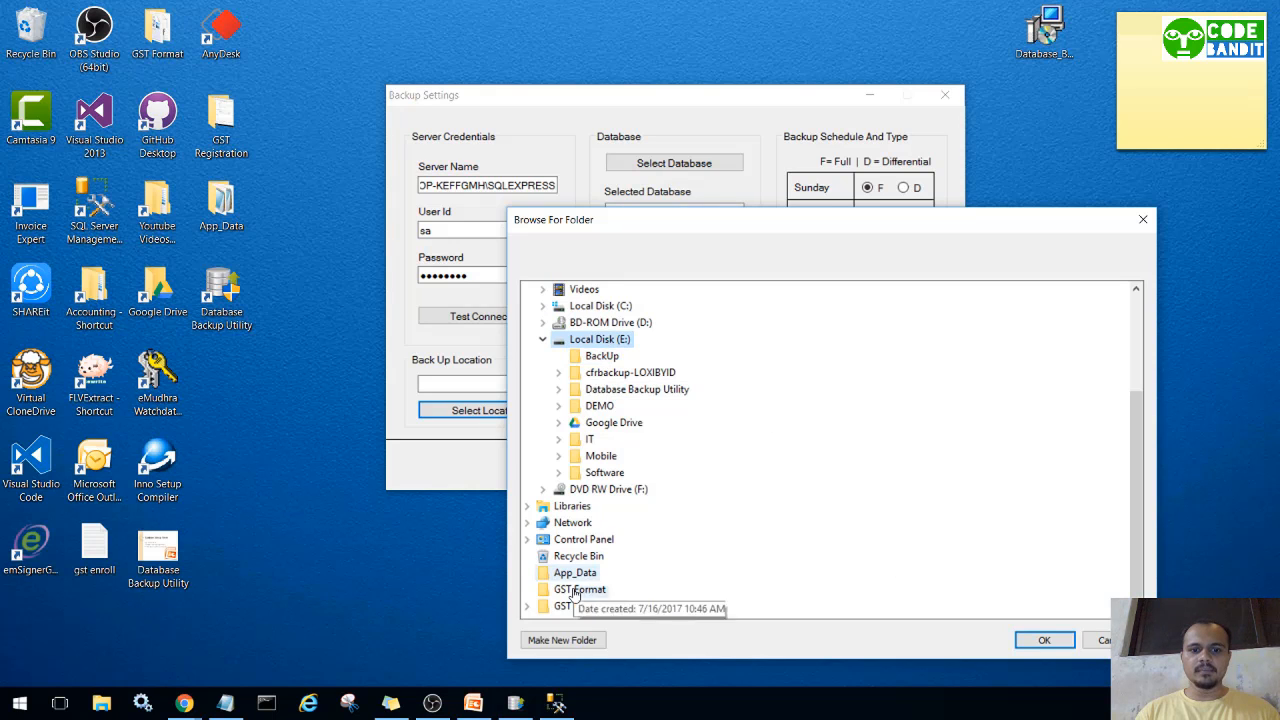
click(563, 640)
text(D)
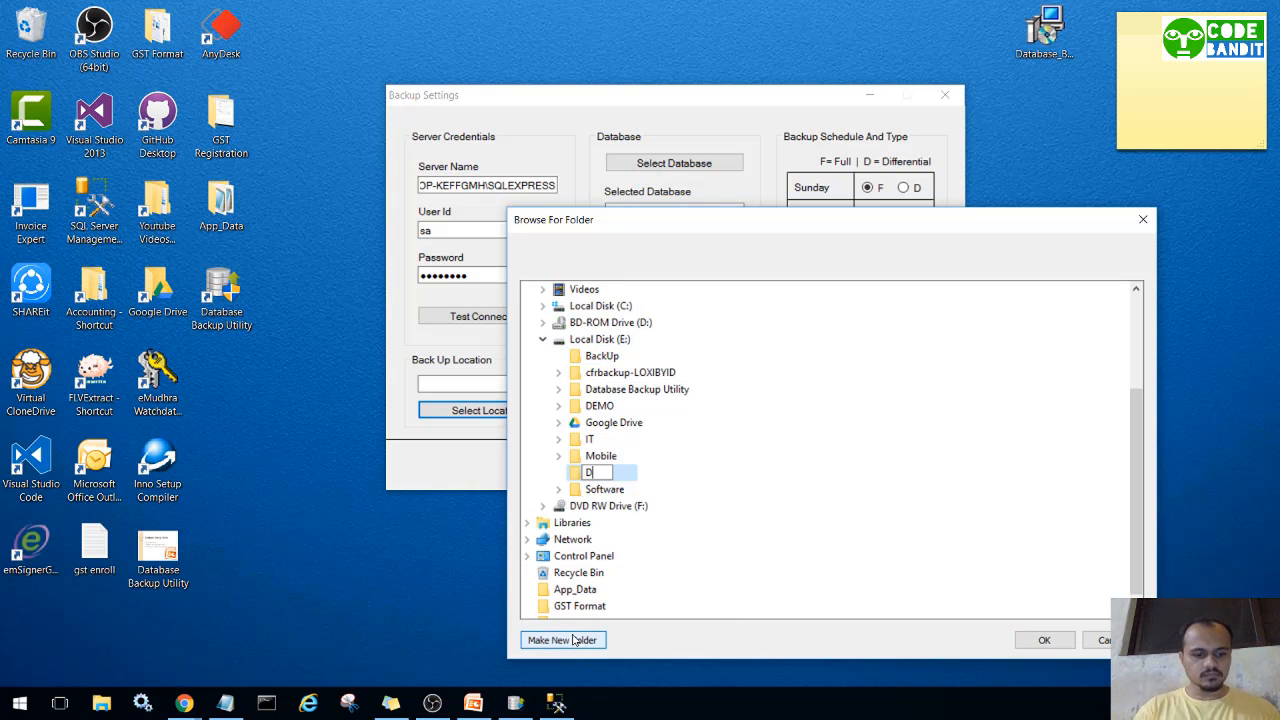
text(emoBackup)
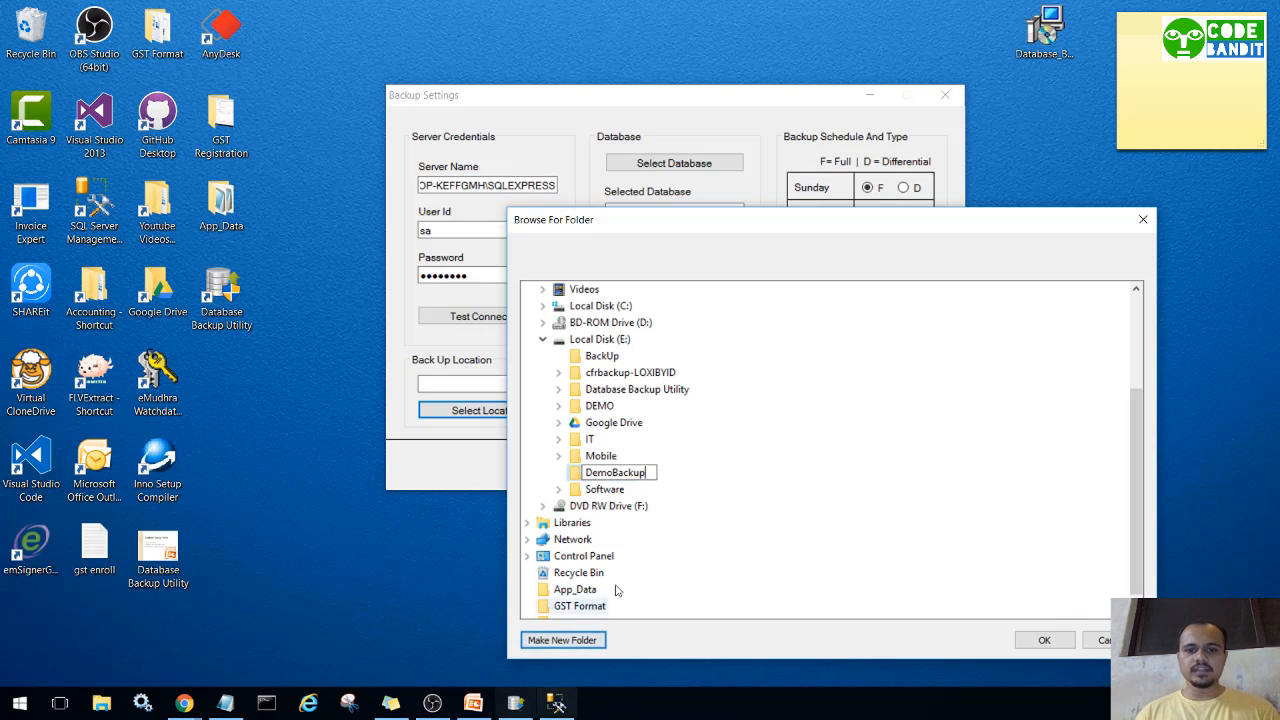
key(Return)
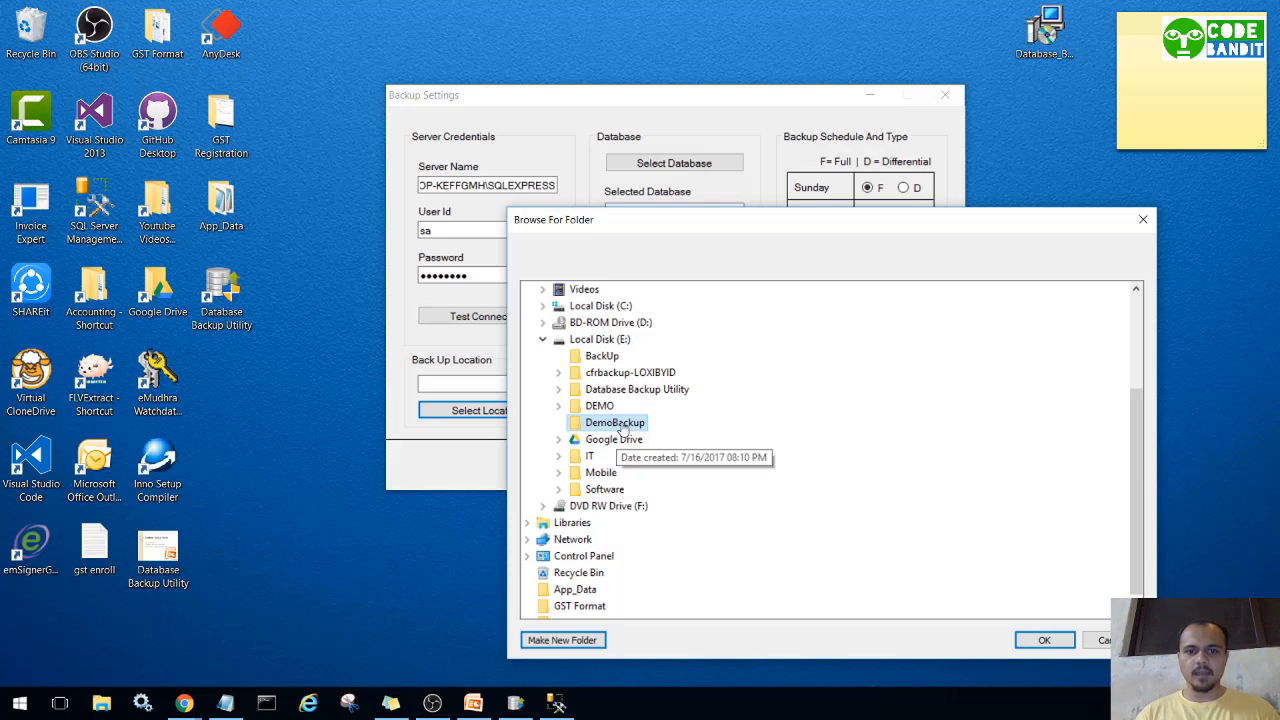
click(1043, 641)
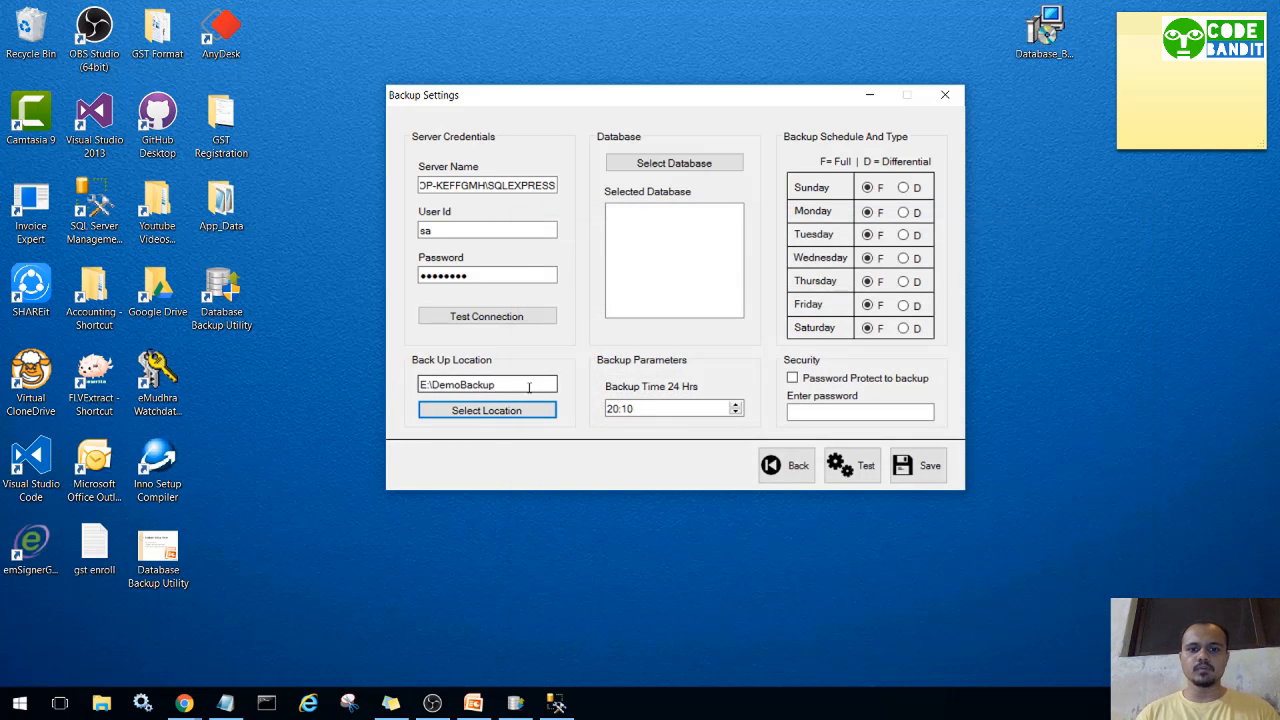
Change the Backup Time (24 Hrs) minutes so the backup runs at 20:12.
click(1263, 594)
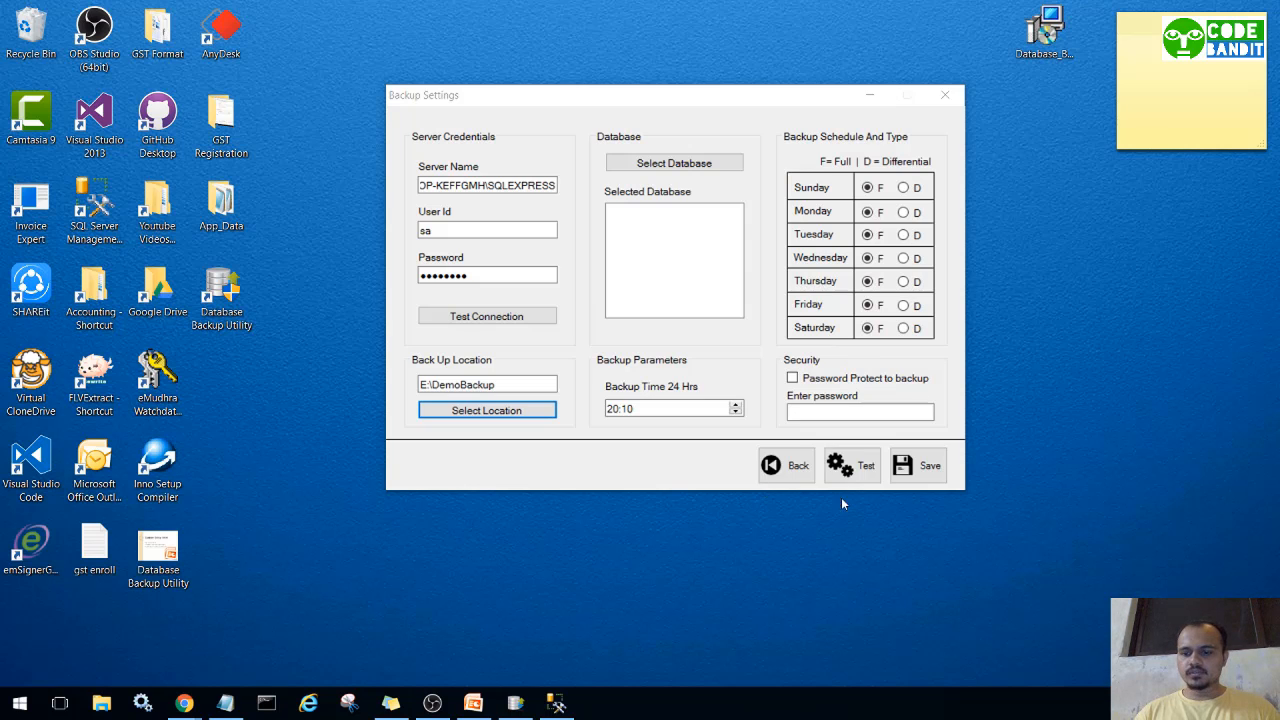
click(656, 408)
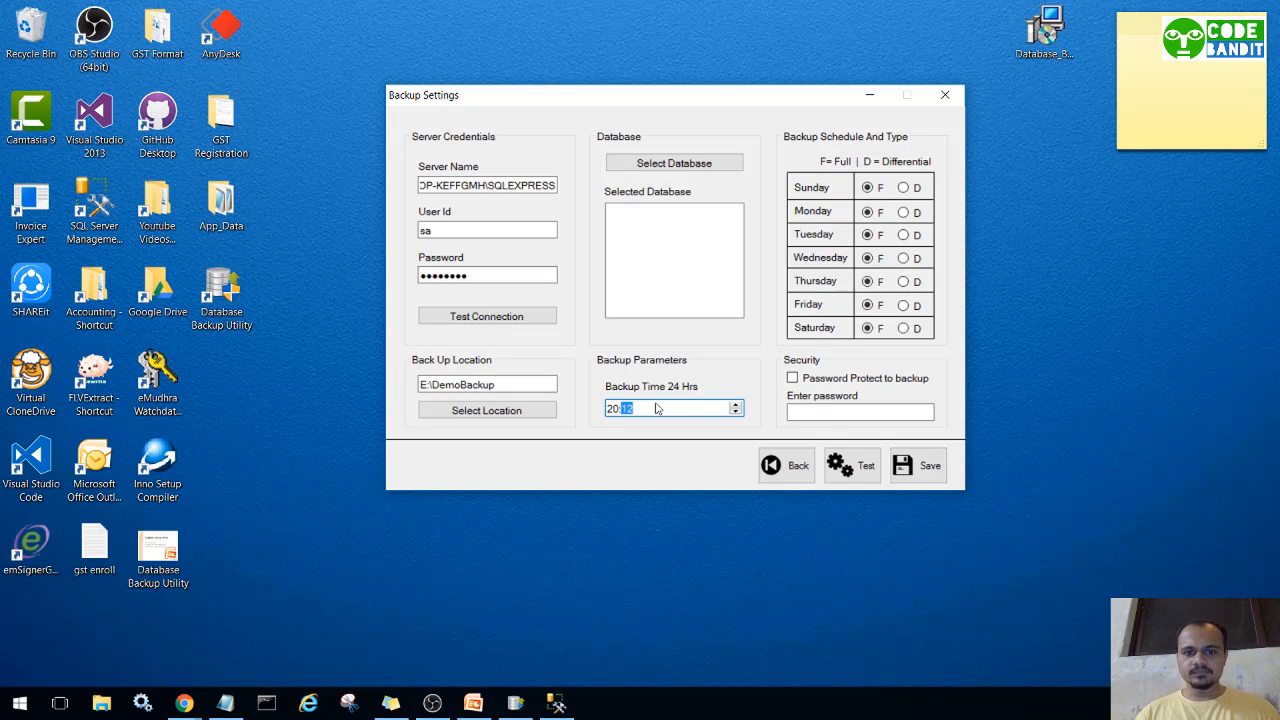
click(612, 440)
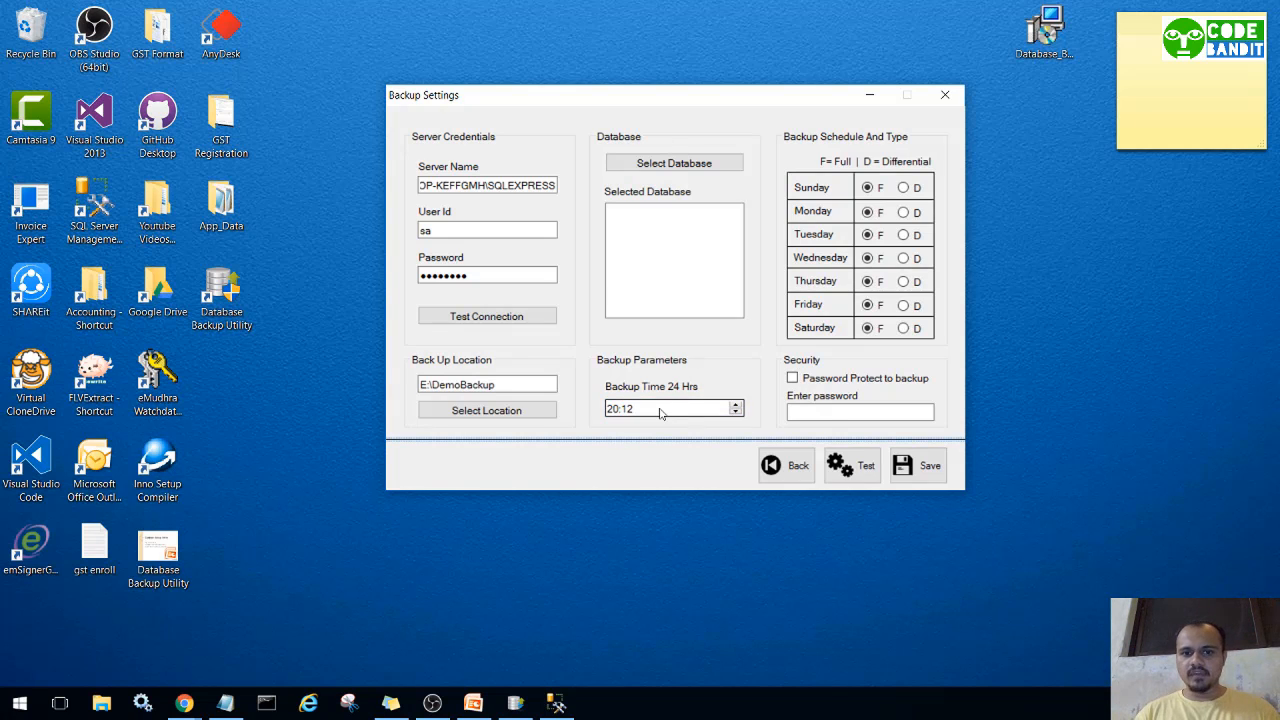
Choose Justbilling from the Database List and save it as the database to back up.
click(674, 166)
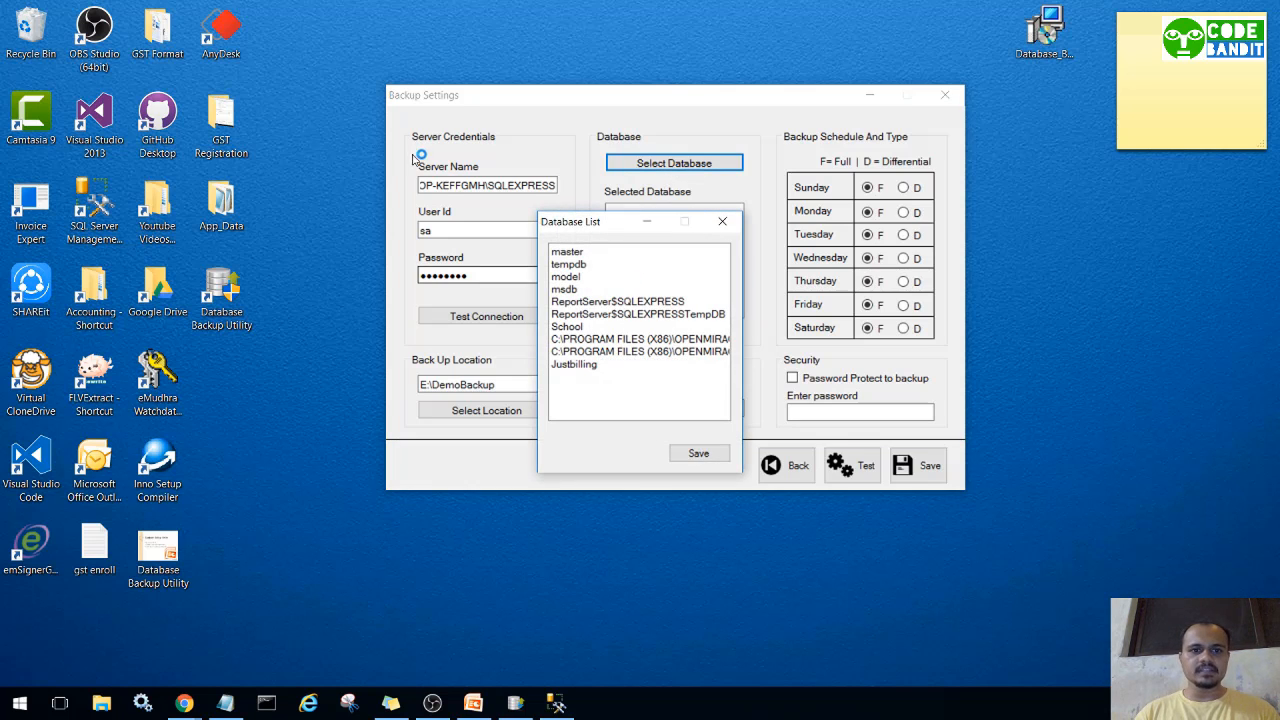
click(580, 366)
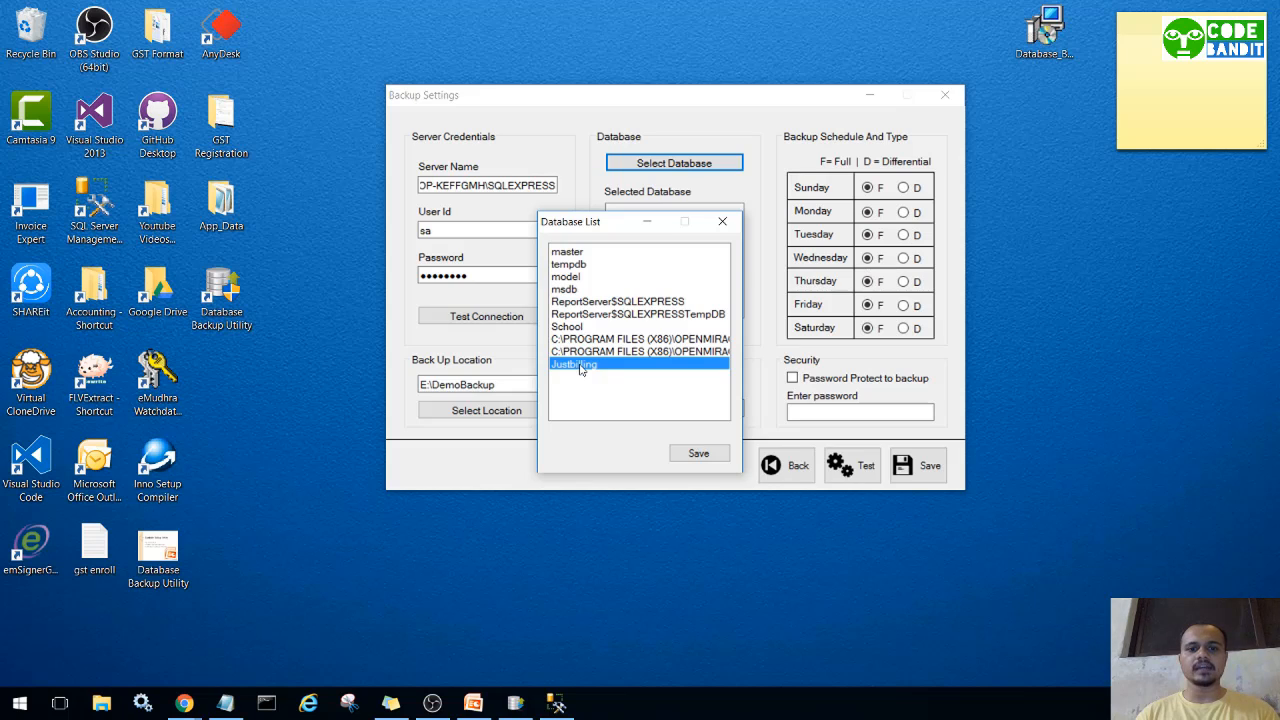
click(681, 455)
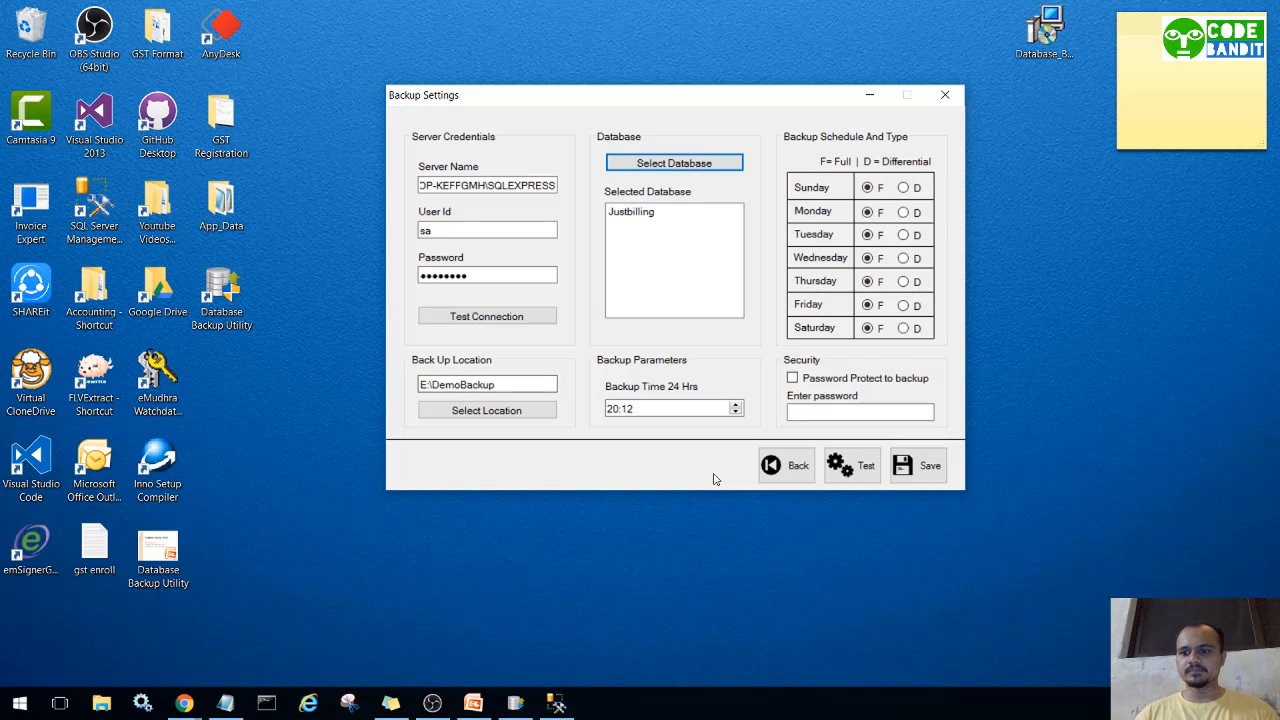
Run a test backup of Justbilling to E:\DemoBackup and dismiss the success message.
click(859, 467)
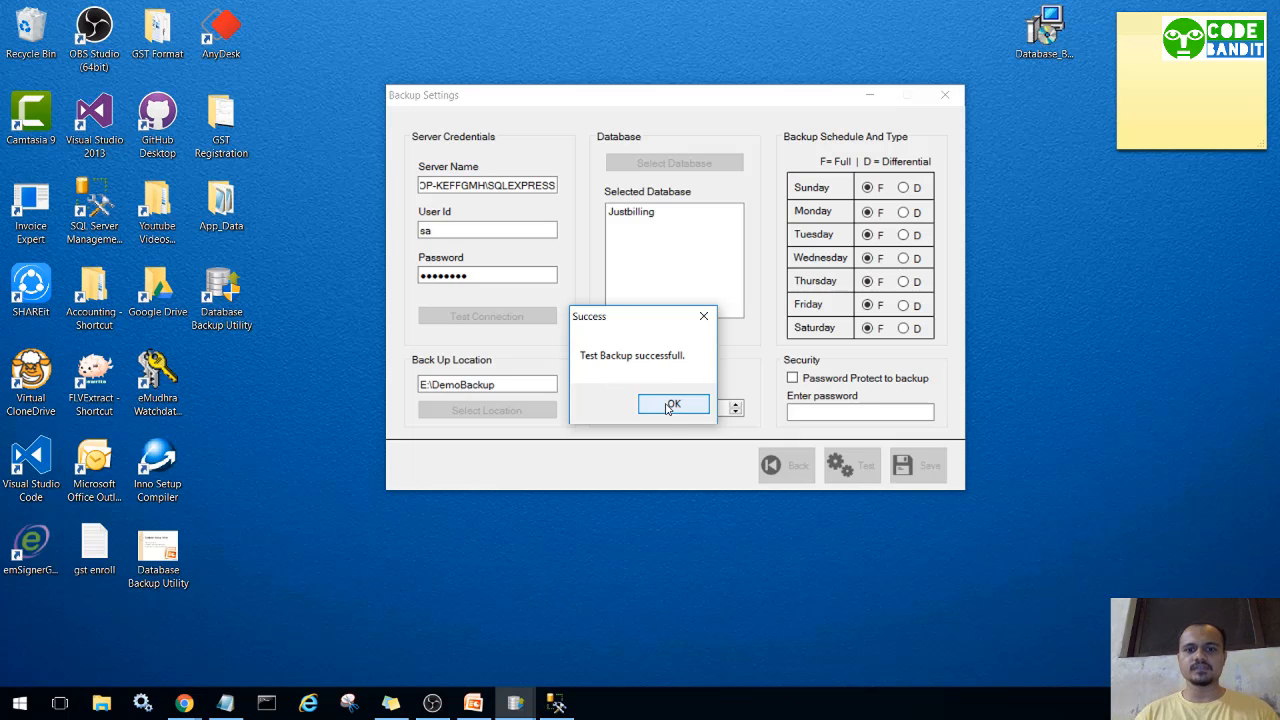
click(670, 406)
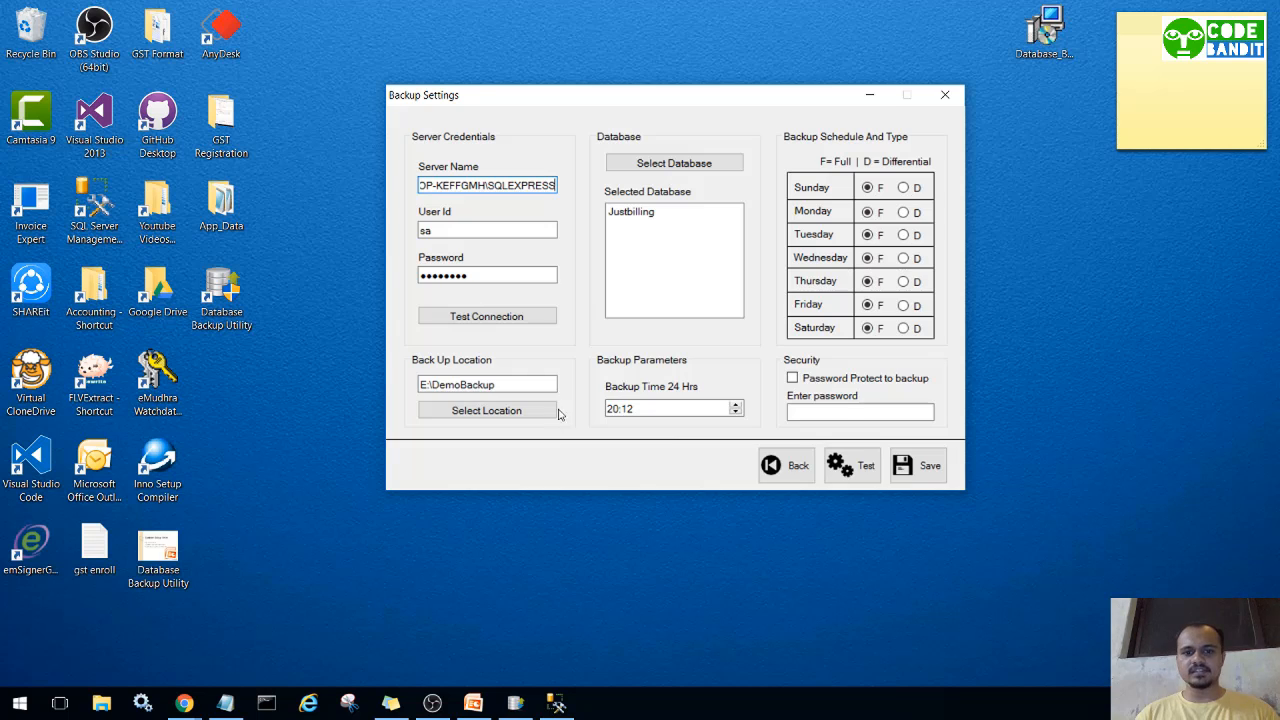
Change the backup time to 20:13, save the settings, and return to the main menu.
click(643, 410)
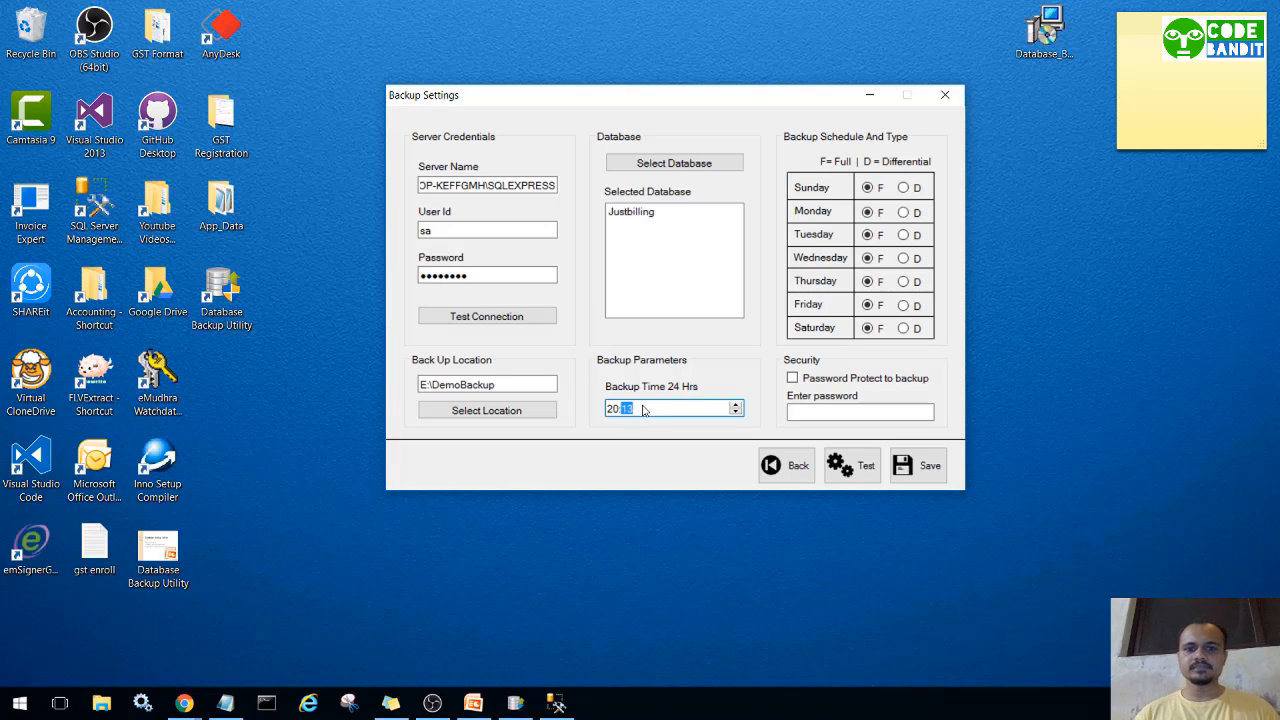
click(903, 475)
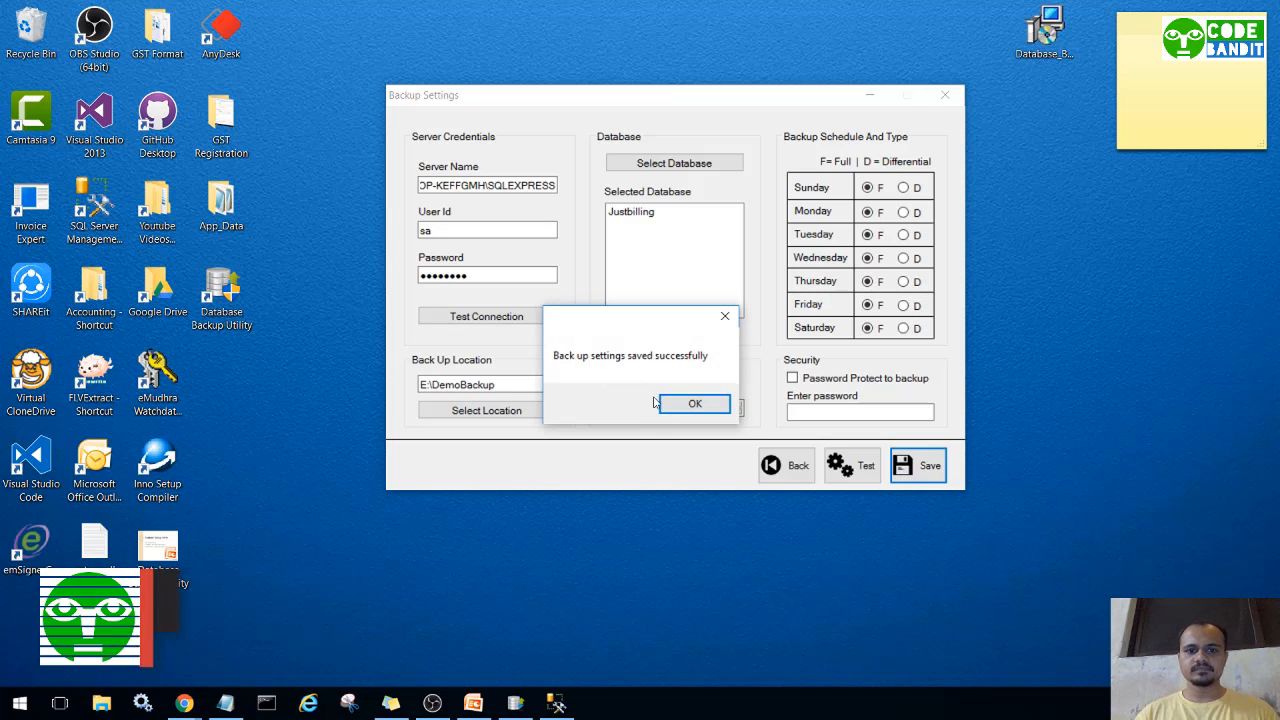
click(694, 403)
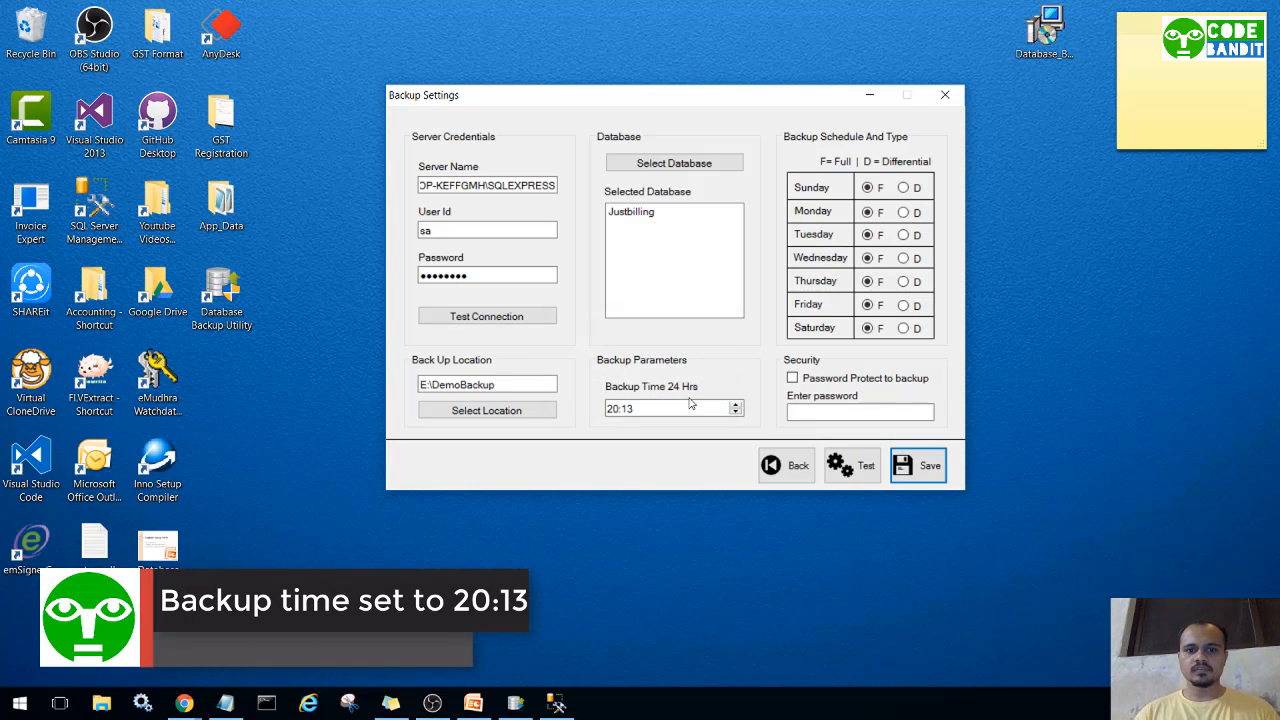
click(787, 479)
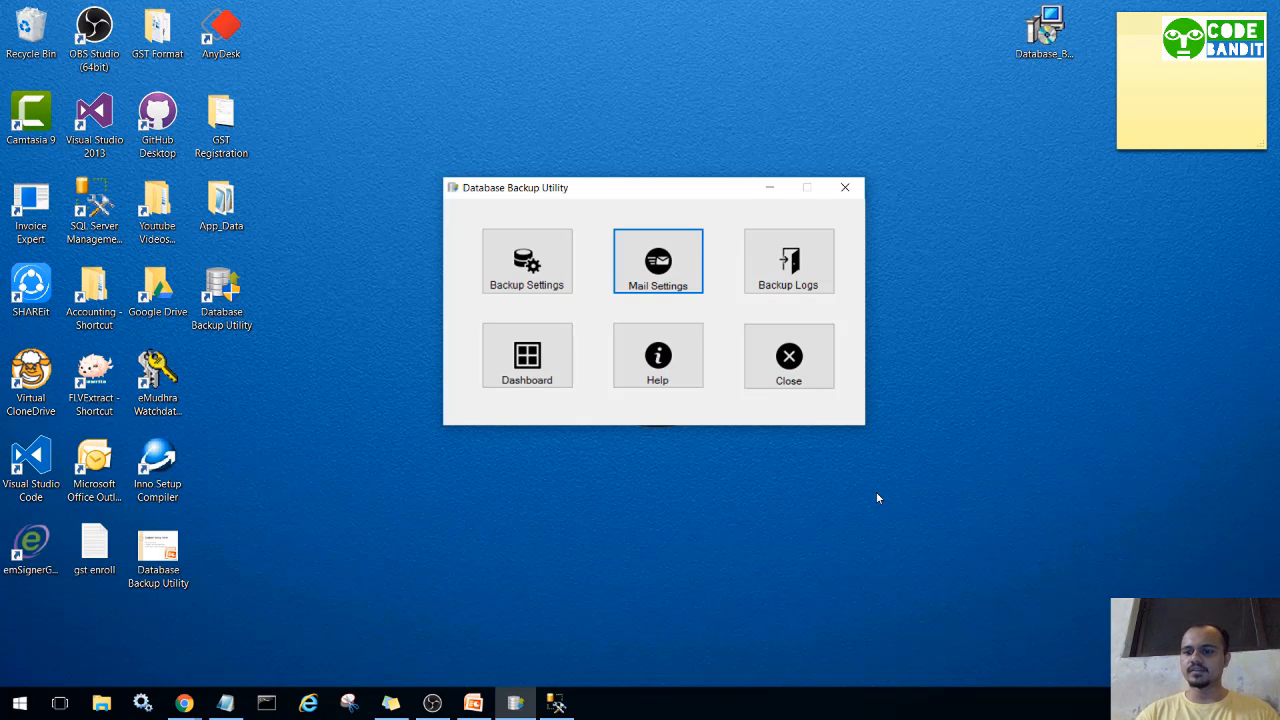
Check the empty backup log, then reopen it after 20:13 to see the Justbilling Full backup entry.
click(788, 262)
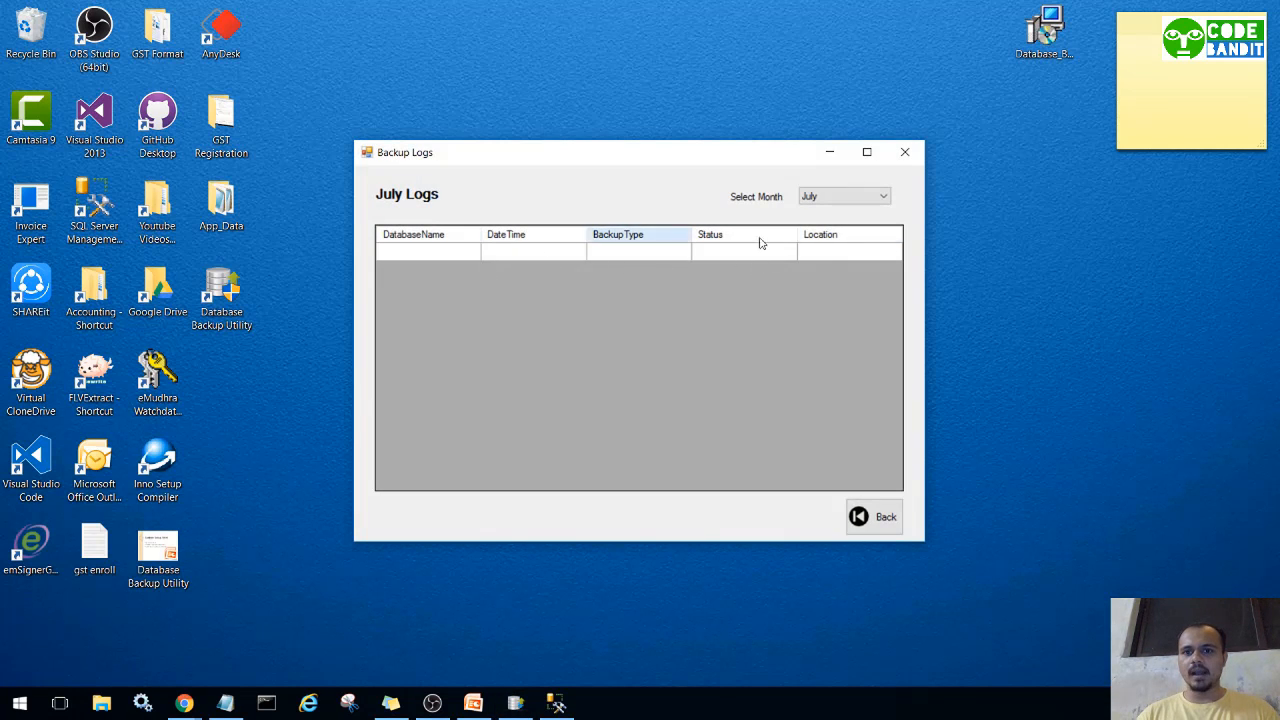
click(905, 155)
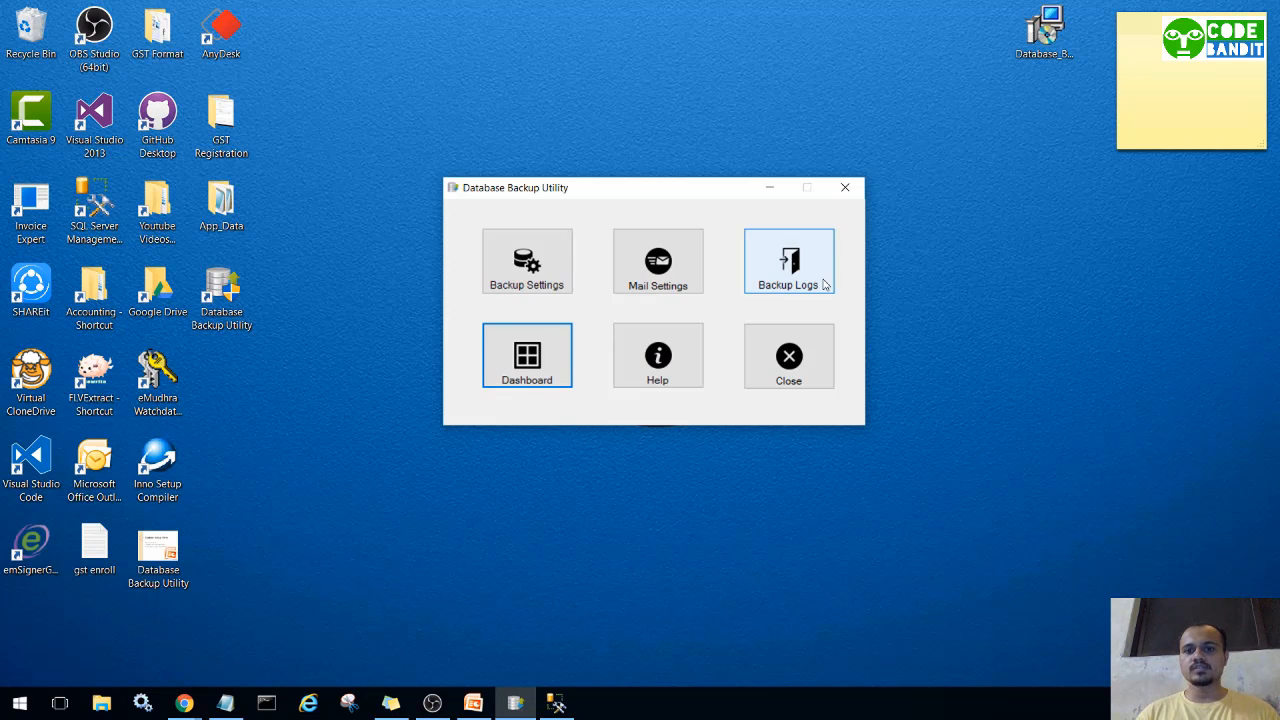
click(794, 278)
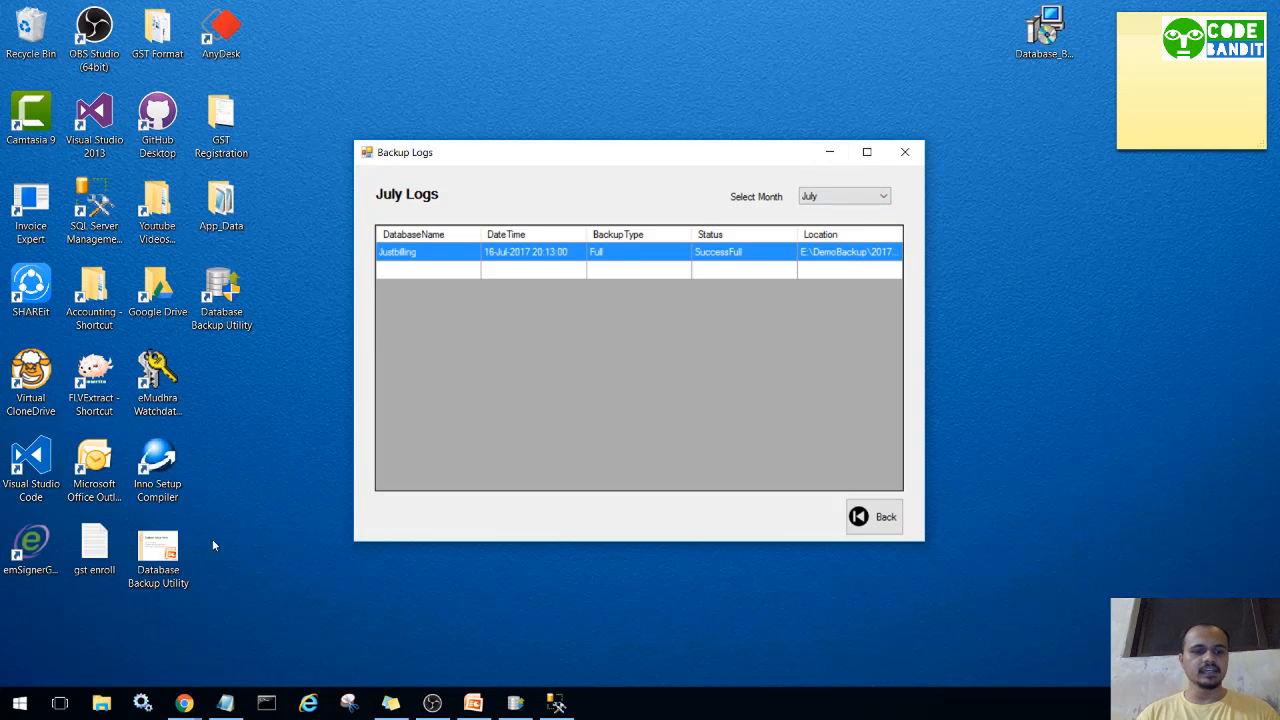
In File Explorer, locate the 5,424 KB Justbilling.bak in E:\DemoBackup\20170716_Full.
click(102, 702)
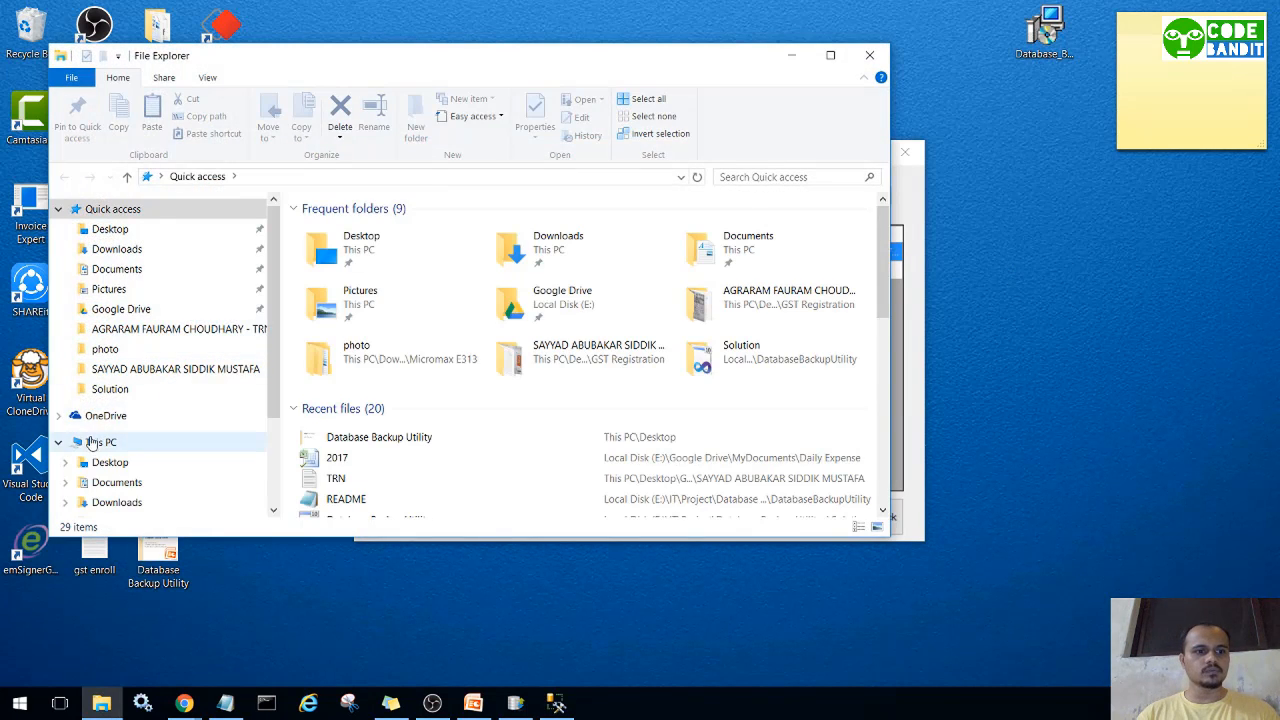
click(100, 442)
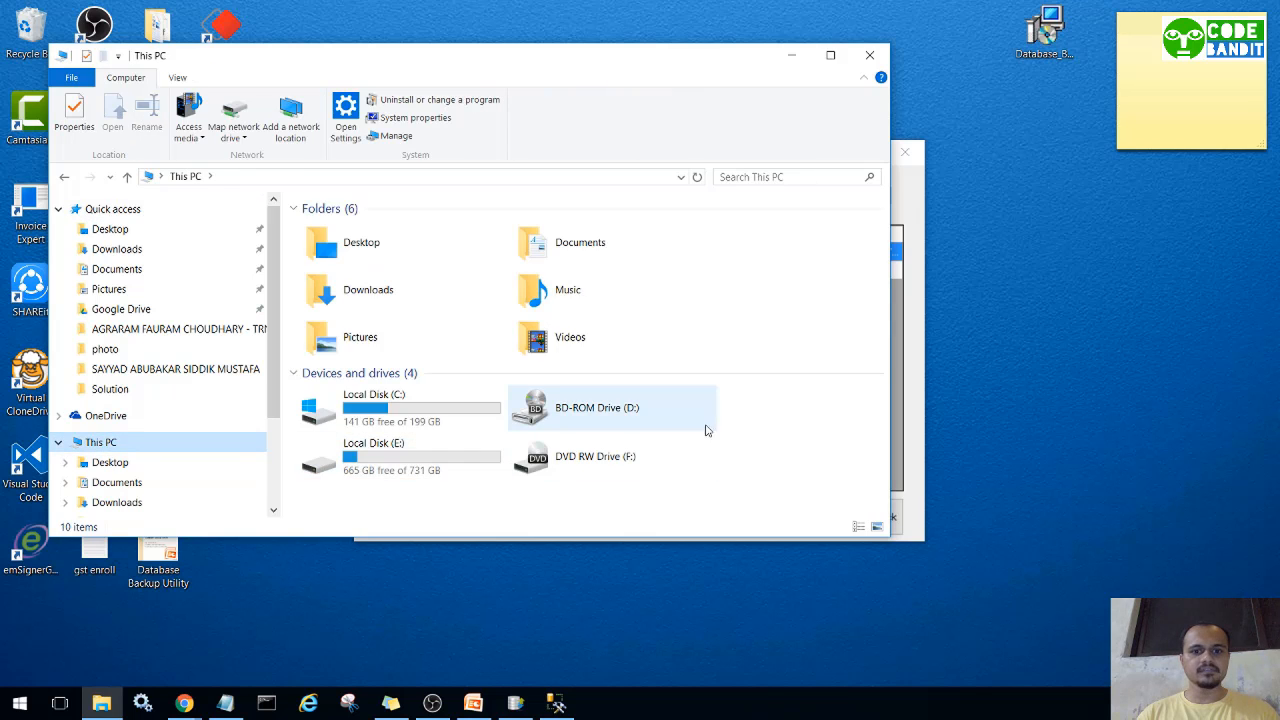
double_click(381, 462)
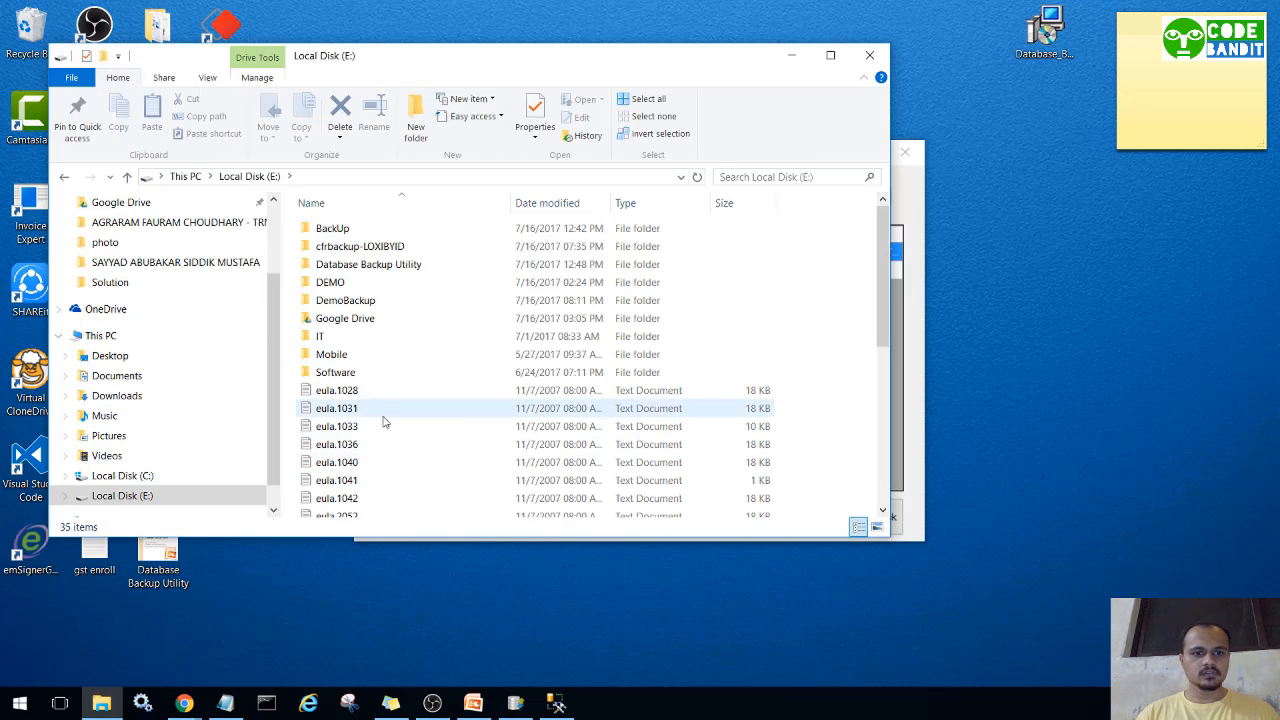
click(829, 56)
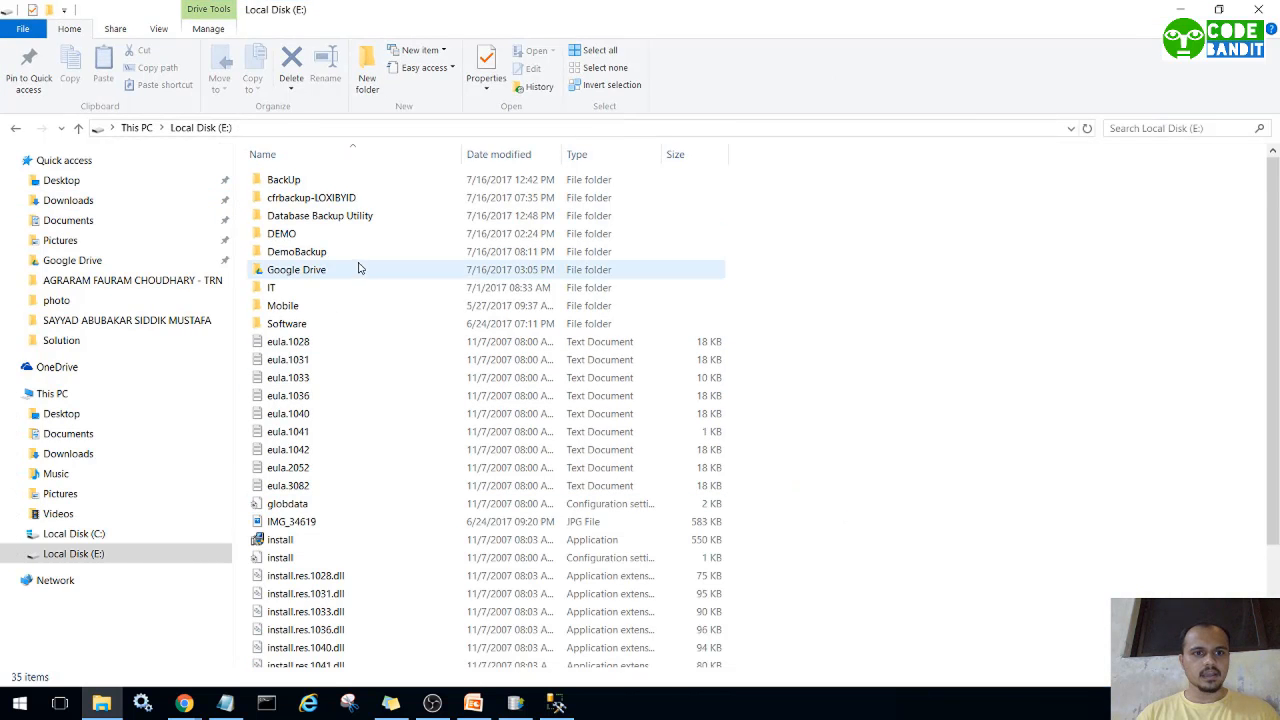
double_click(330, 252)
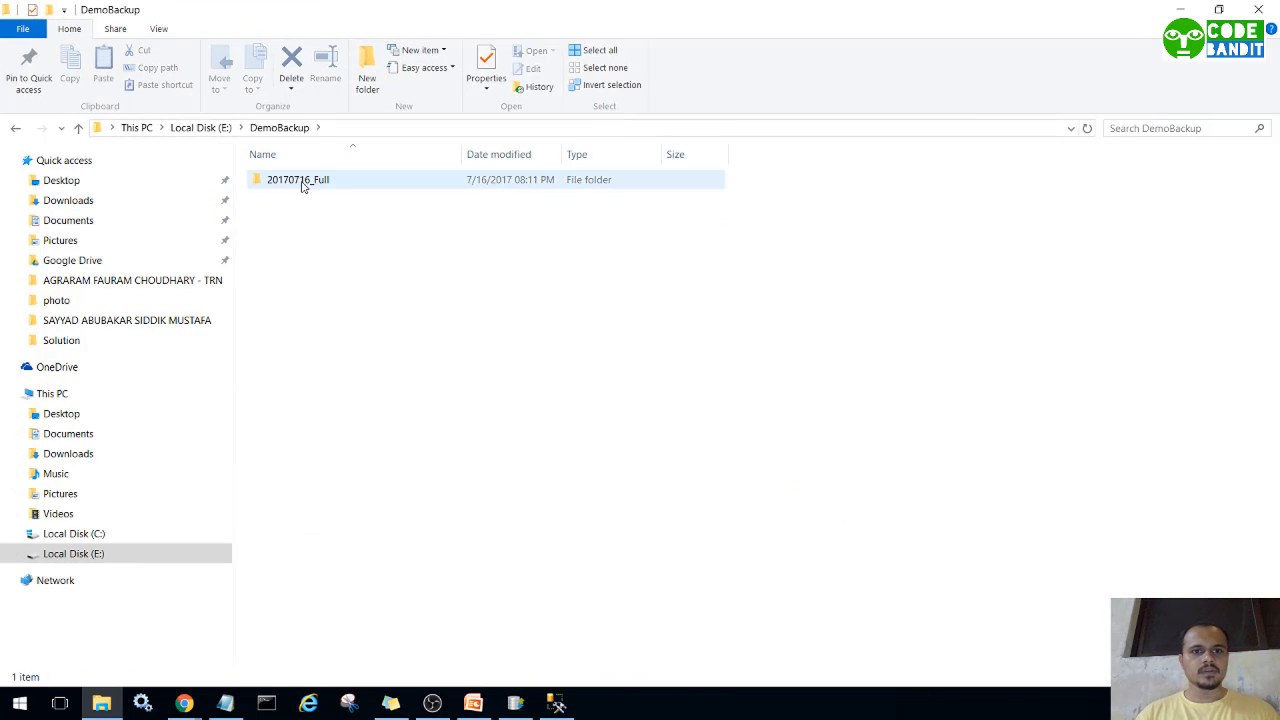
double_click(533, 184)
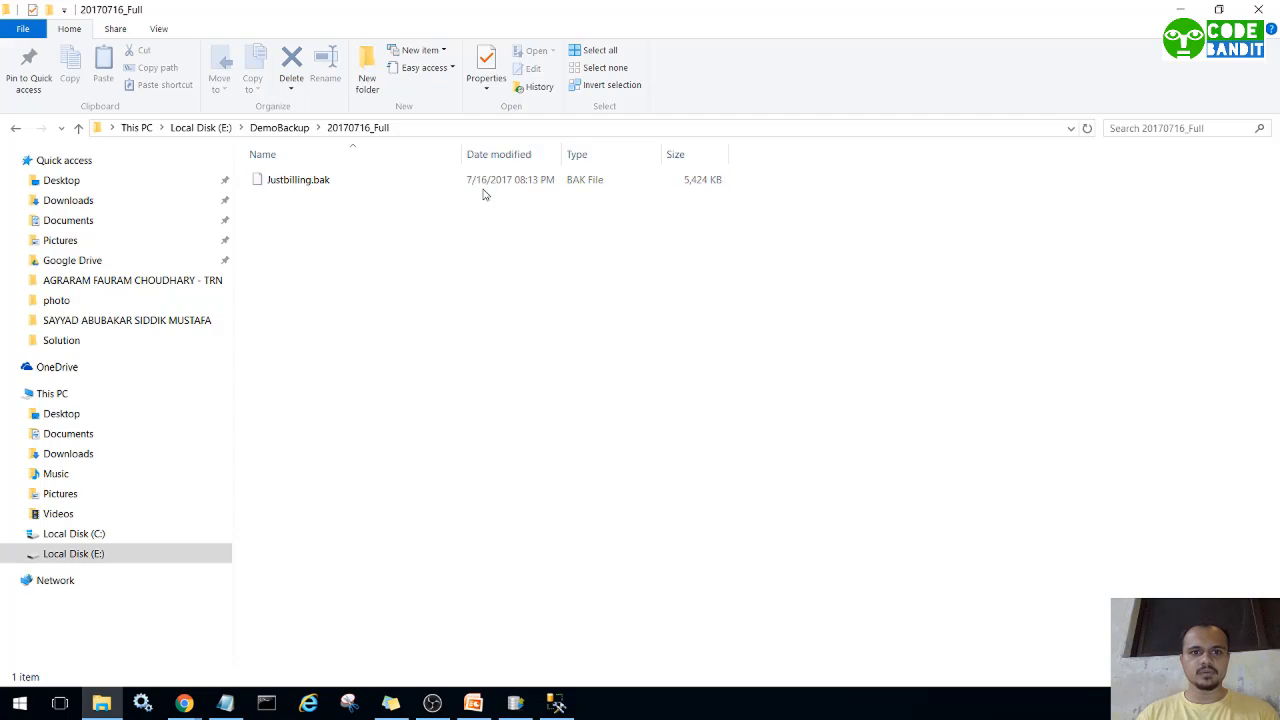
click(619, 183)
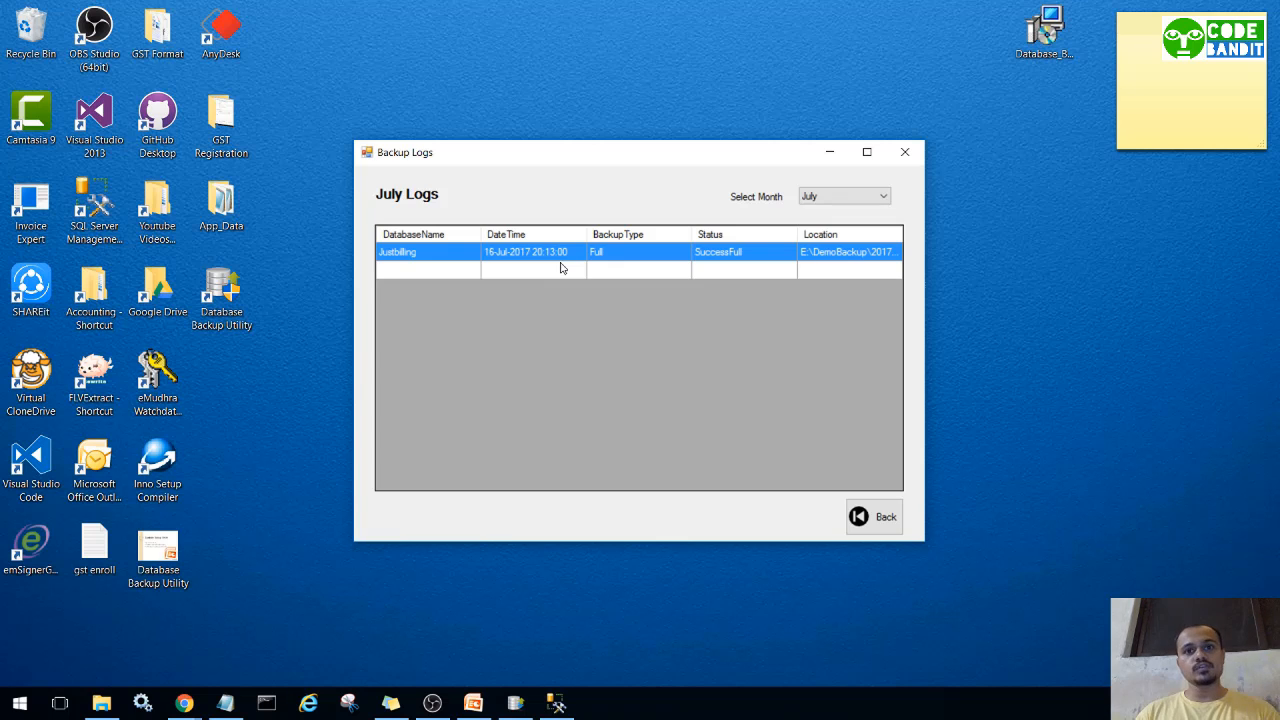
Close the backup logs, check the Mail Settings recipient, then bring Gmail to the front.
click(905, 152)
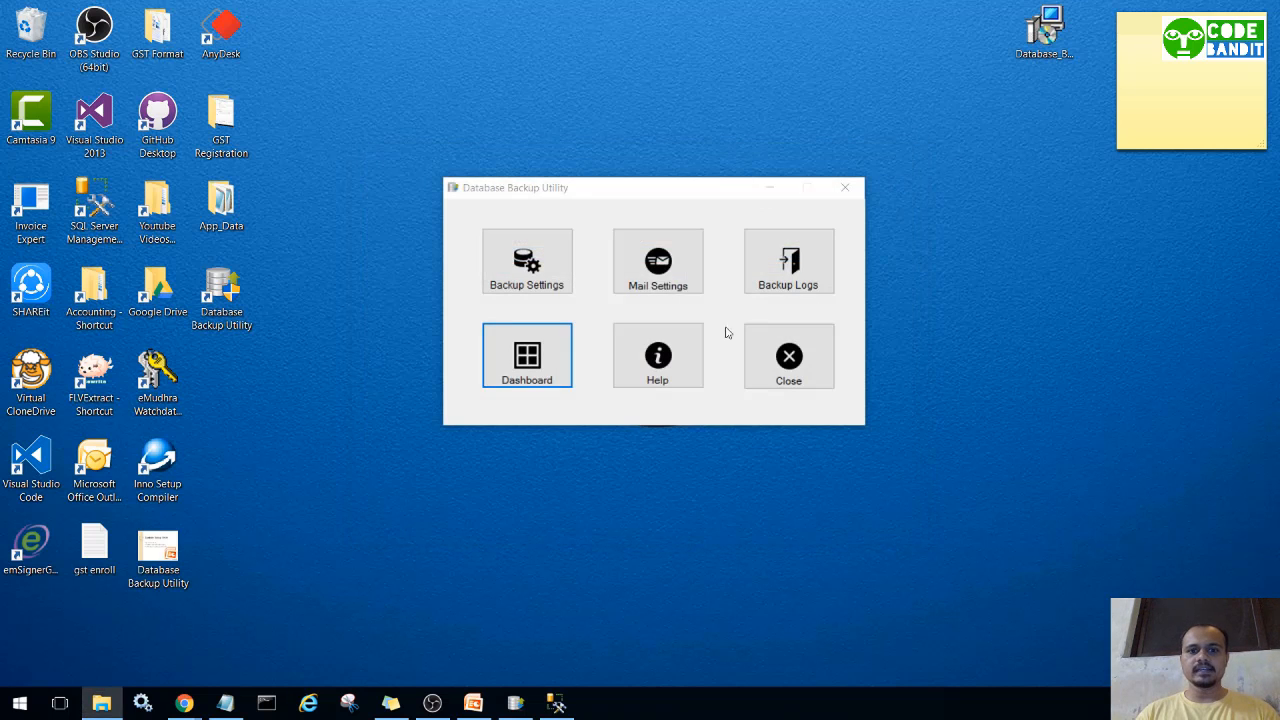
click(658, 262)
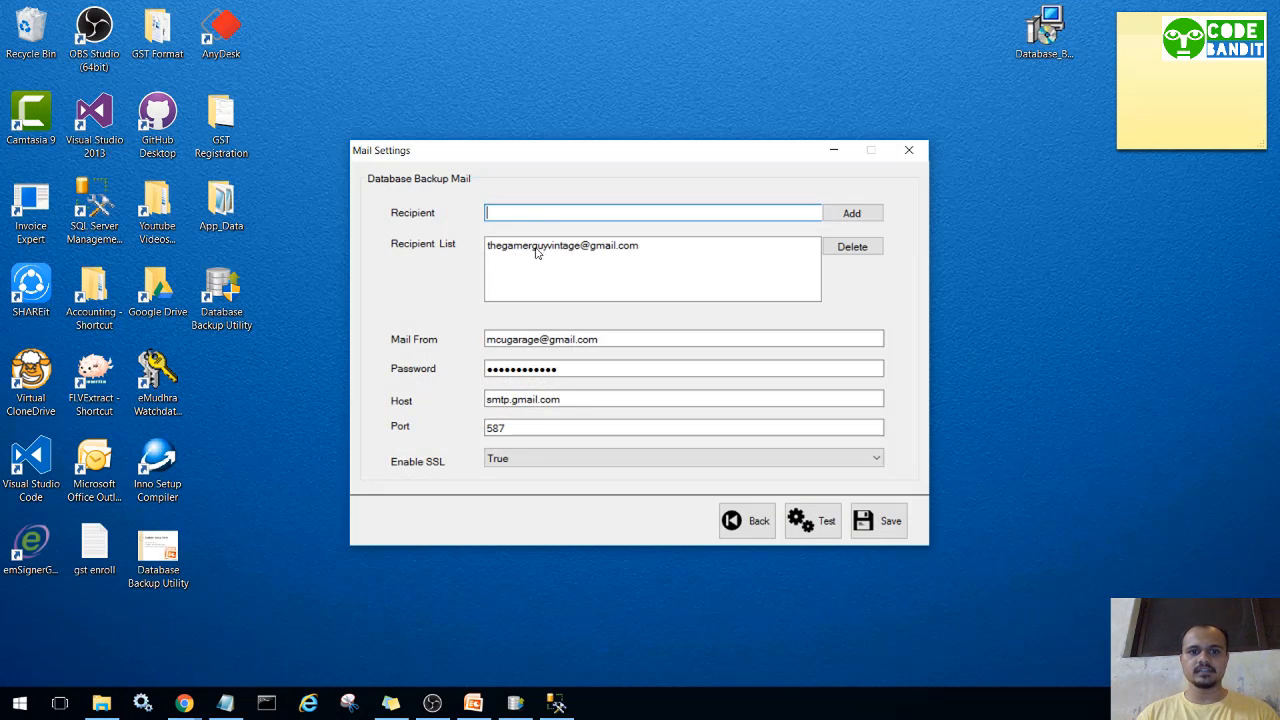
click(836, 155)
mouse_move(184, 703)
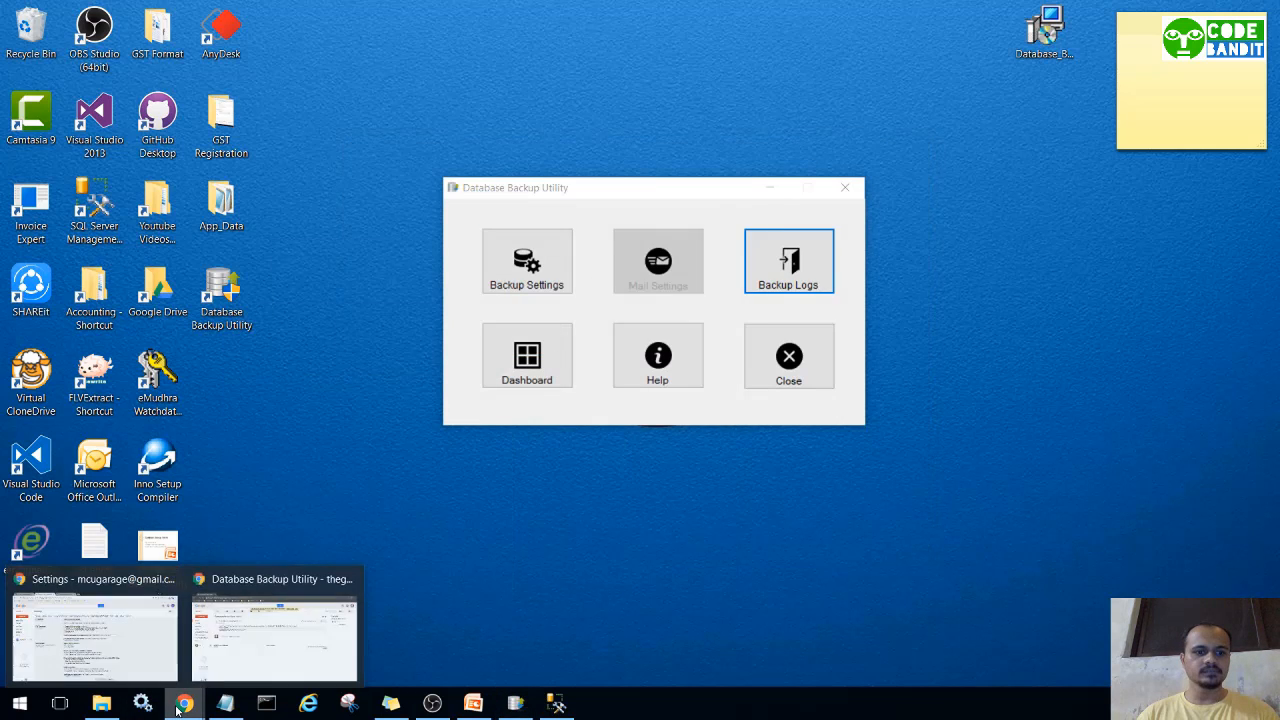
click(275, 625)
Open the Database Backup Utility mail thread and highlight the 8:13 PM time, 20:13 backup date and E:\DemoBackup location.
click(80, 218)
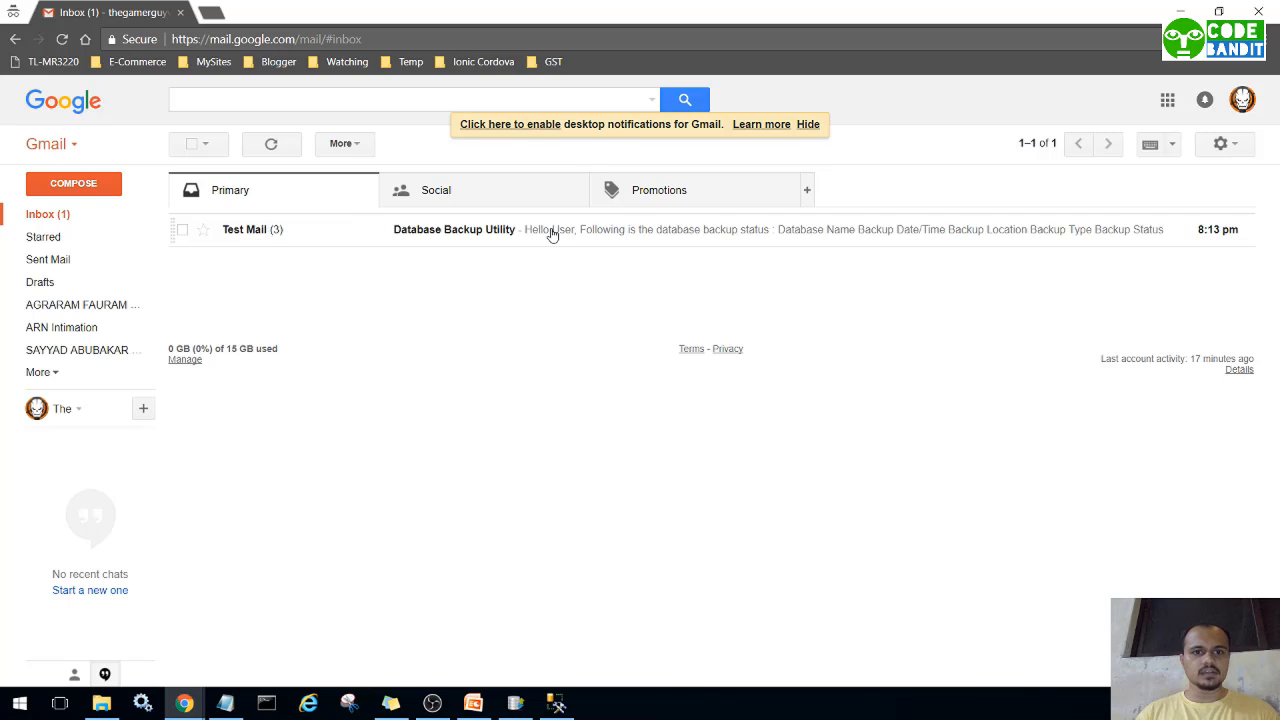
click(551, 231)
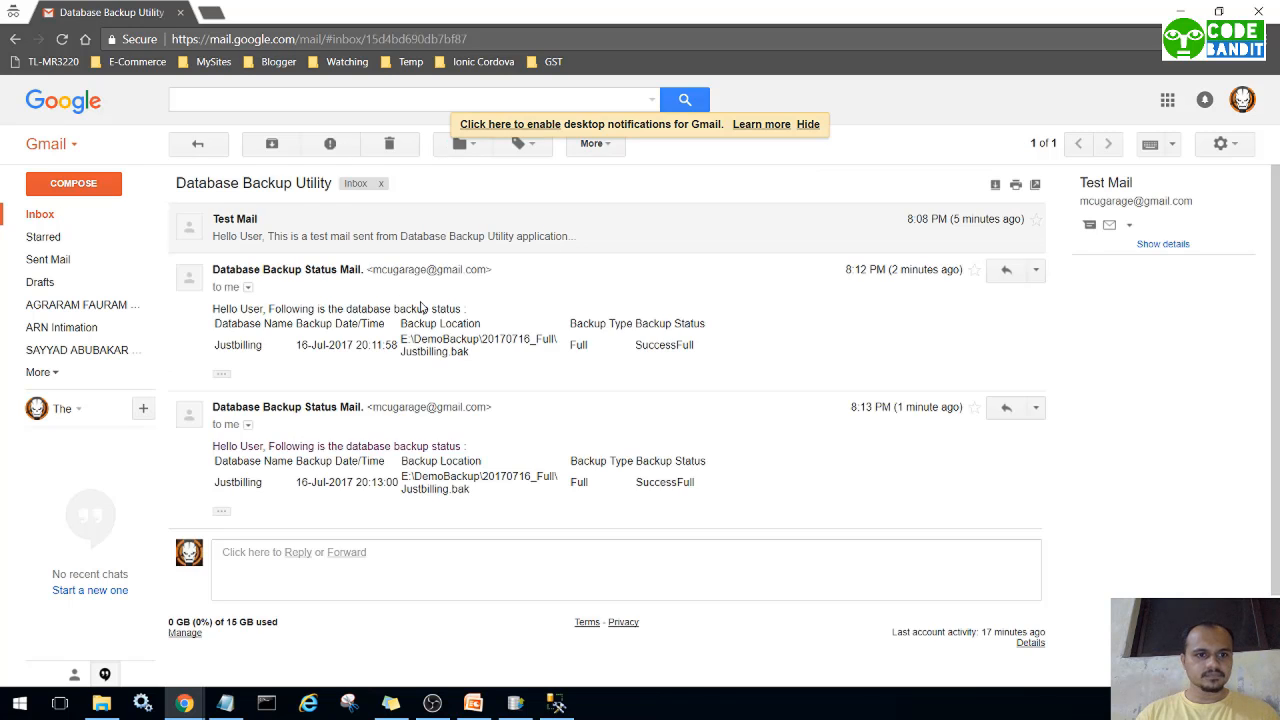
scroll(337, 437, down, 1)
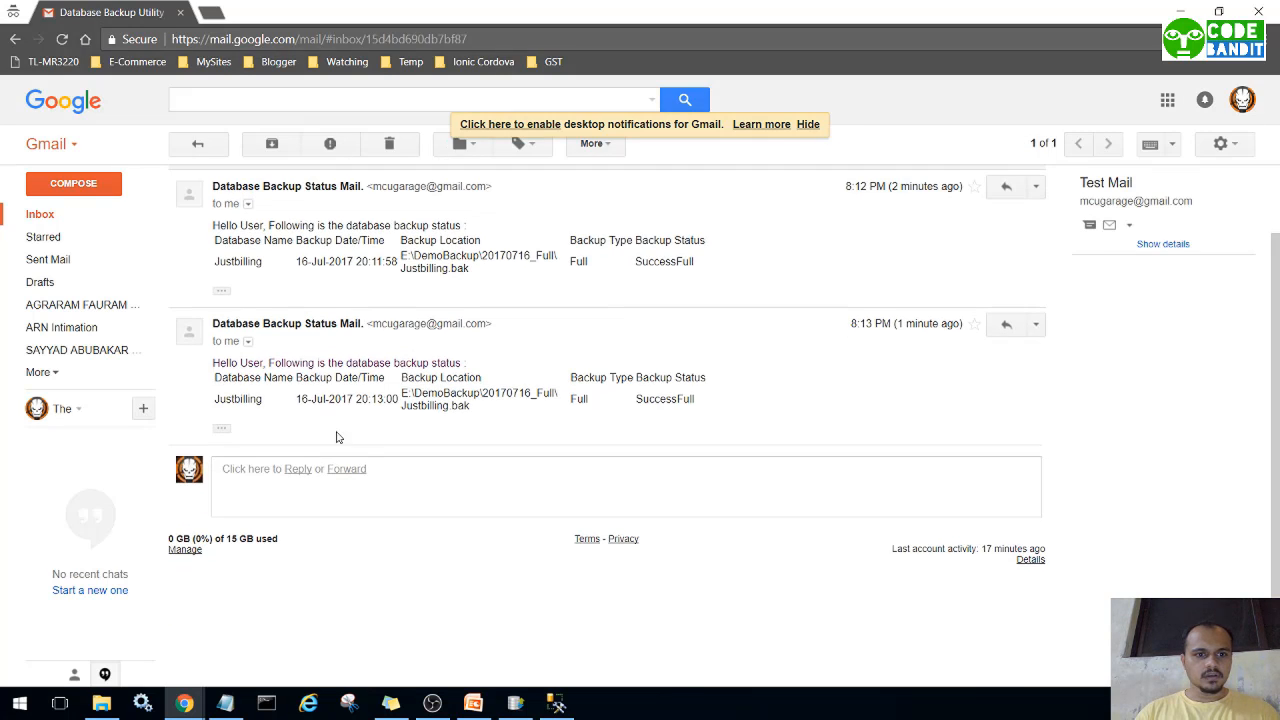
scroll(318, 402, up, 1)
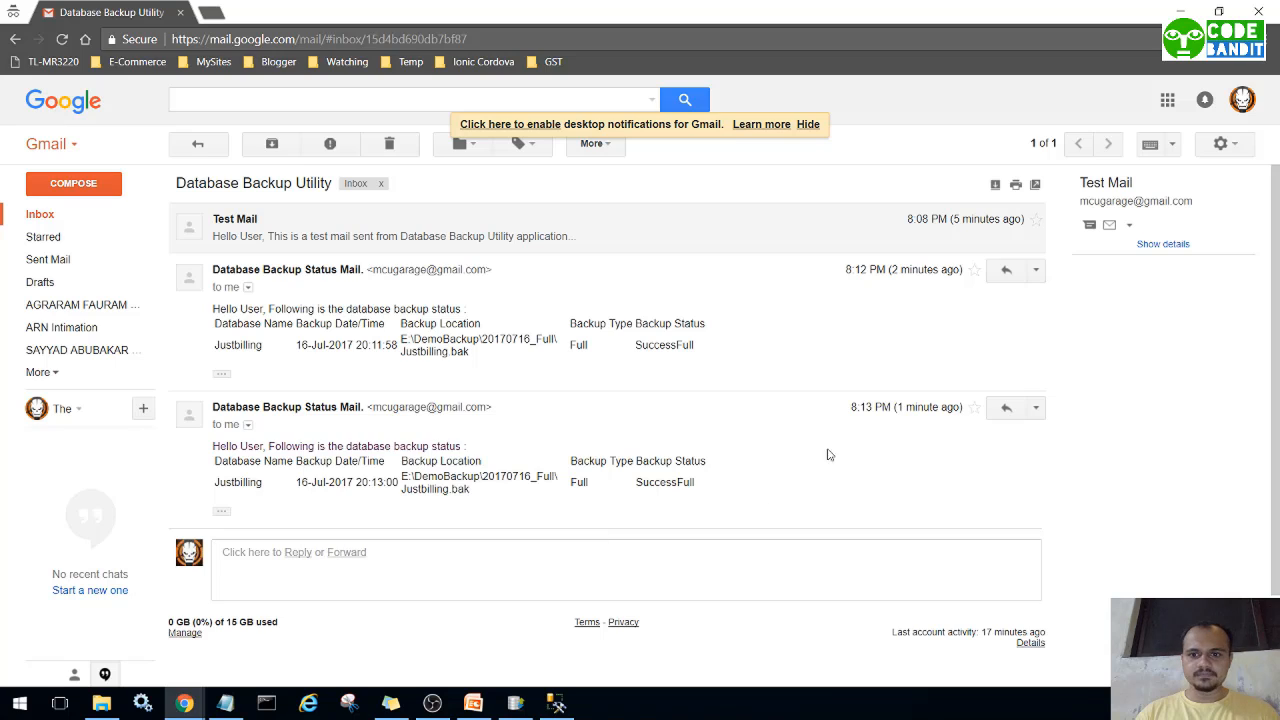
drag(892, 408, 843, 413)
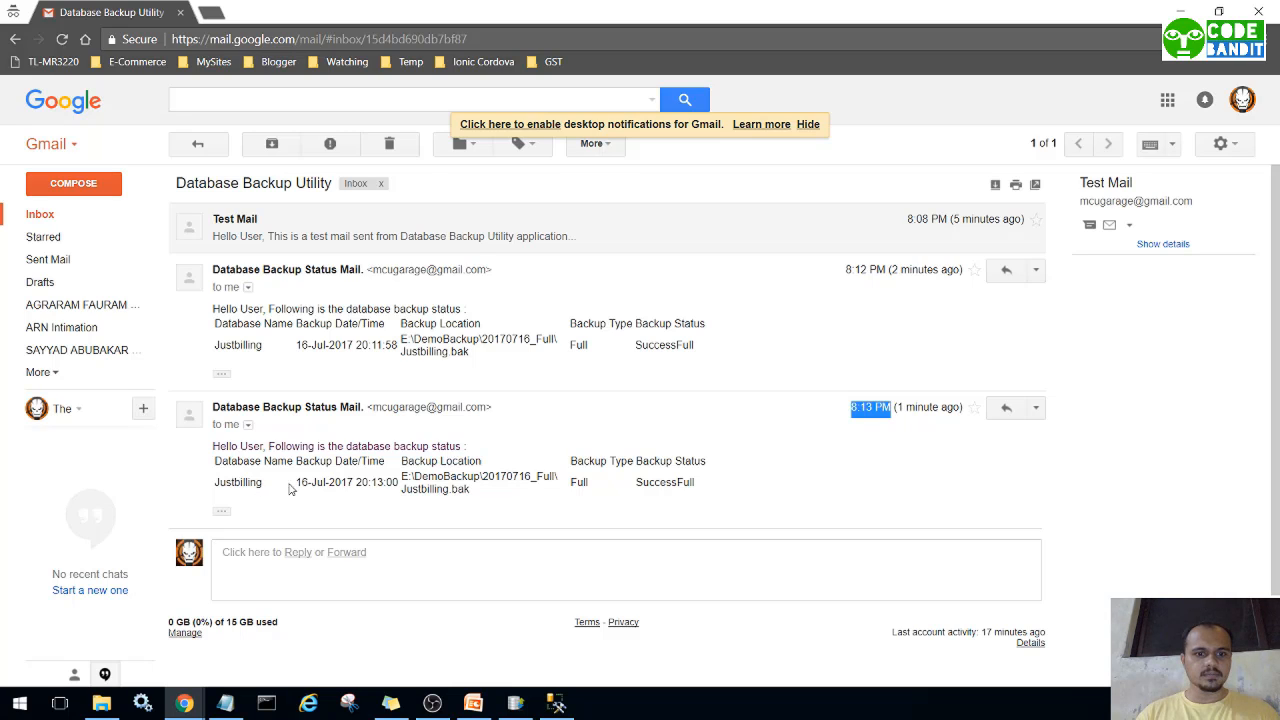
drag(297, 483, 386, 483)
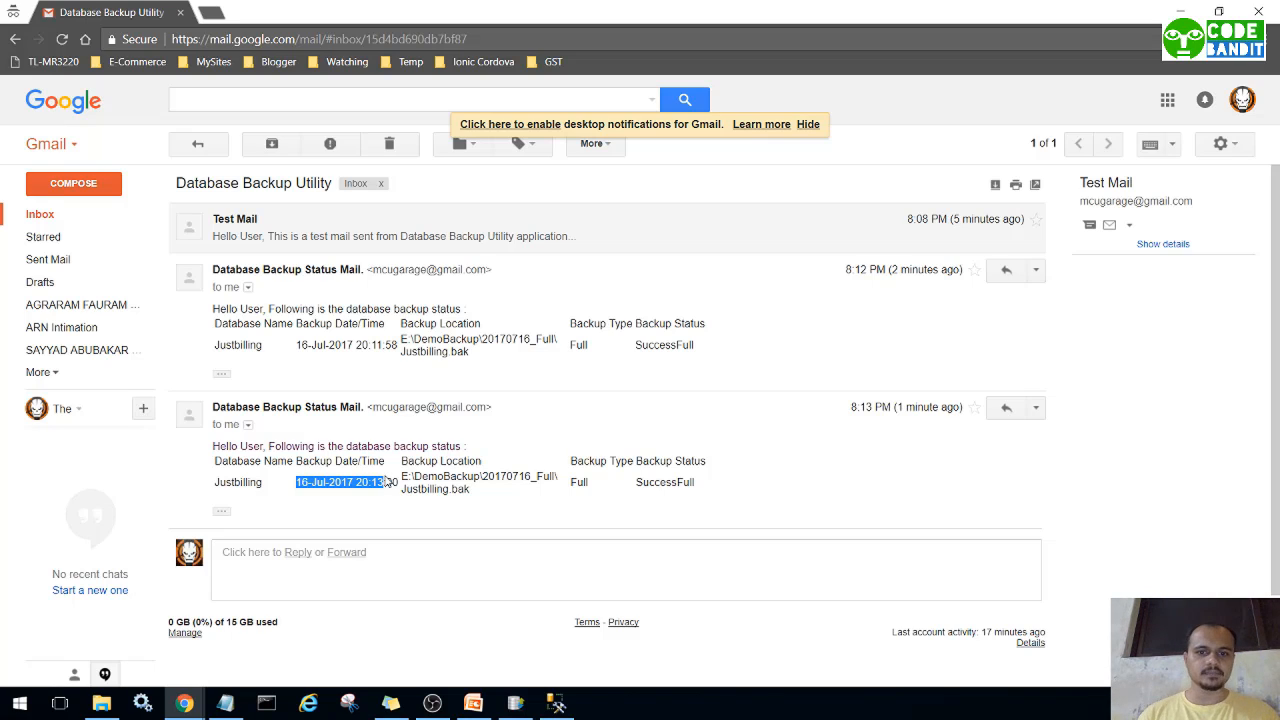
drag(404, 477, 469, 492)
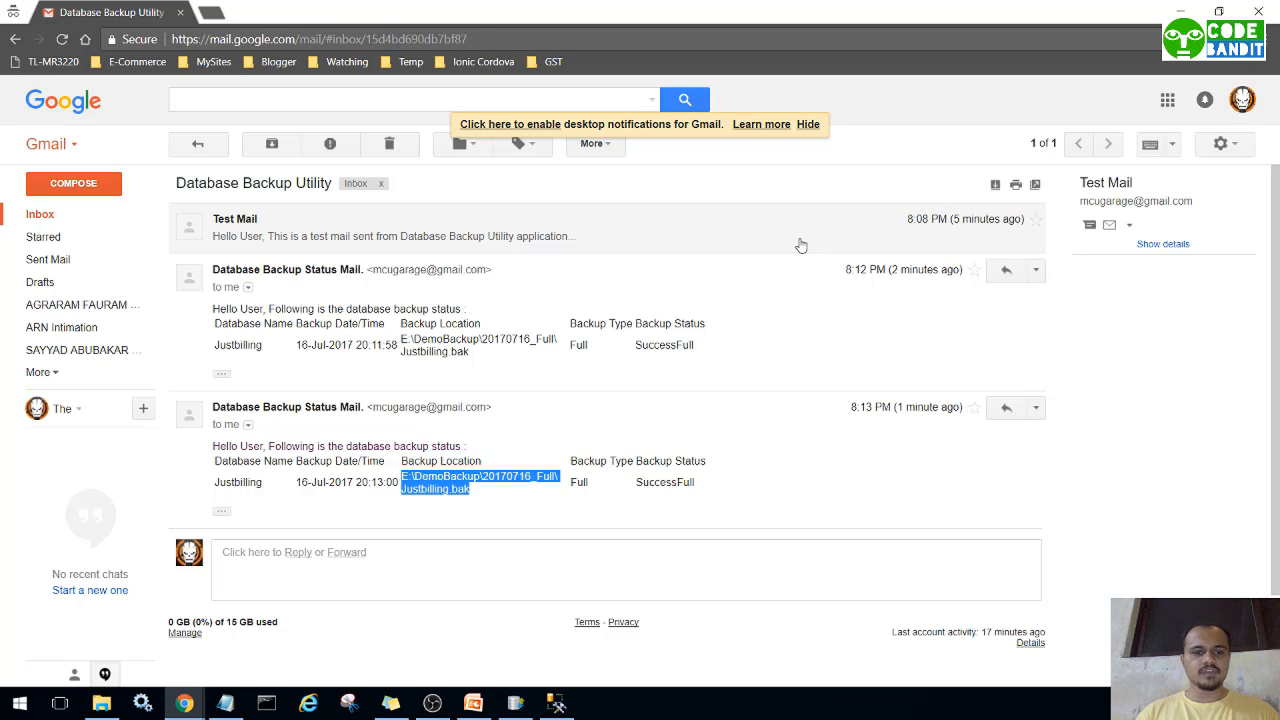
click(541, 520)
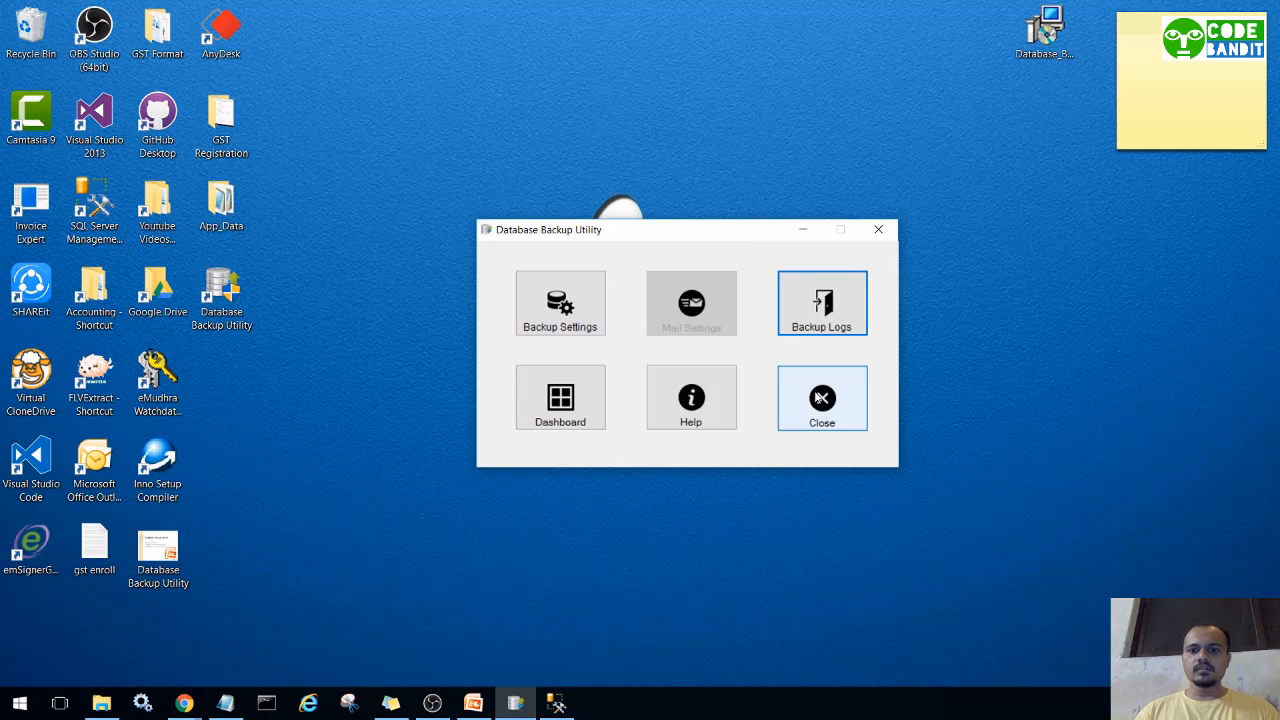
Close the backup utility prompt, then bring up and minimize the PowerPoint presentation.
click(821, 398)
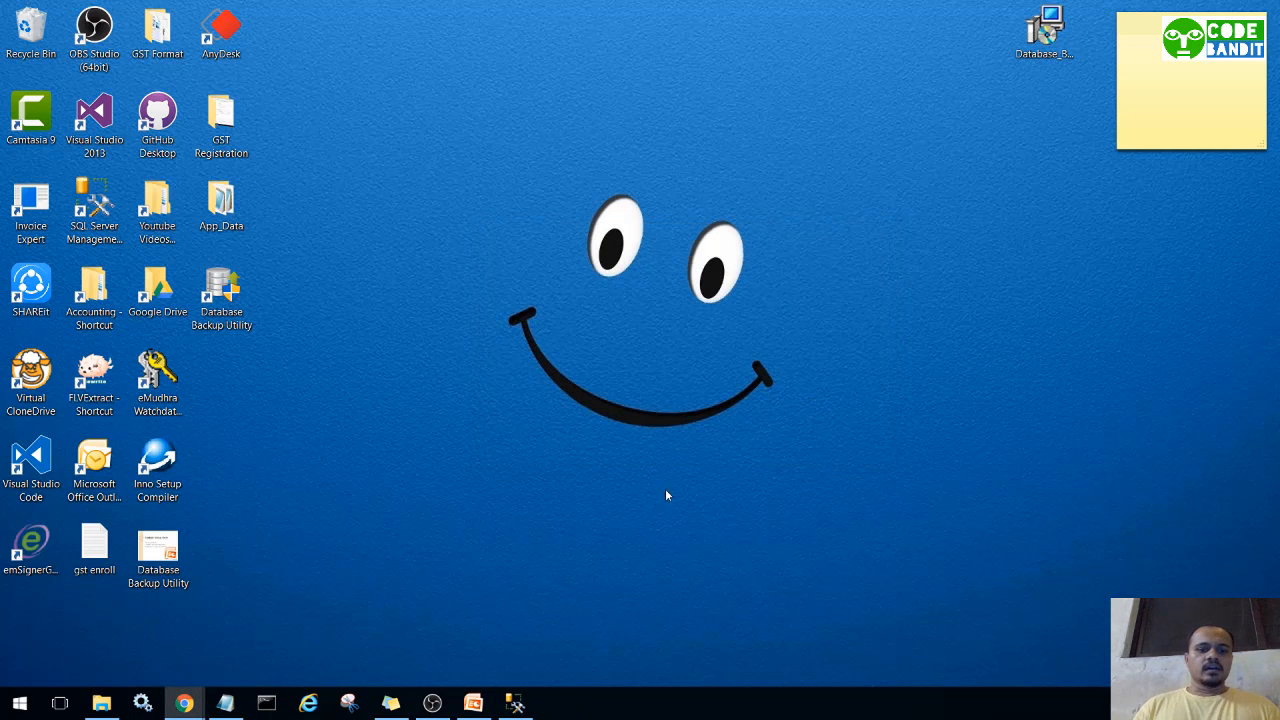
click(470, 700)
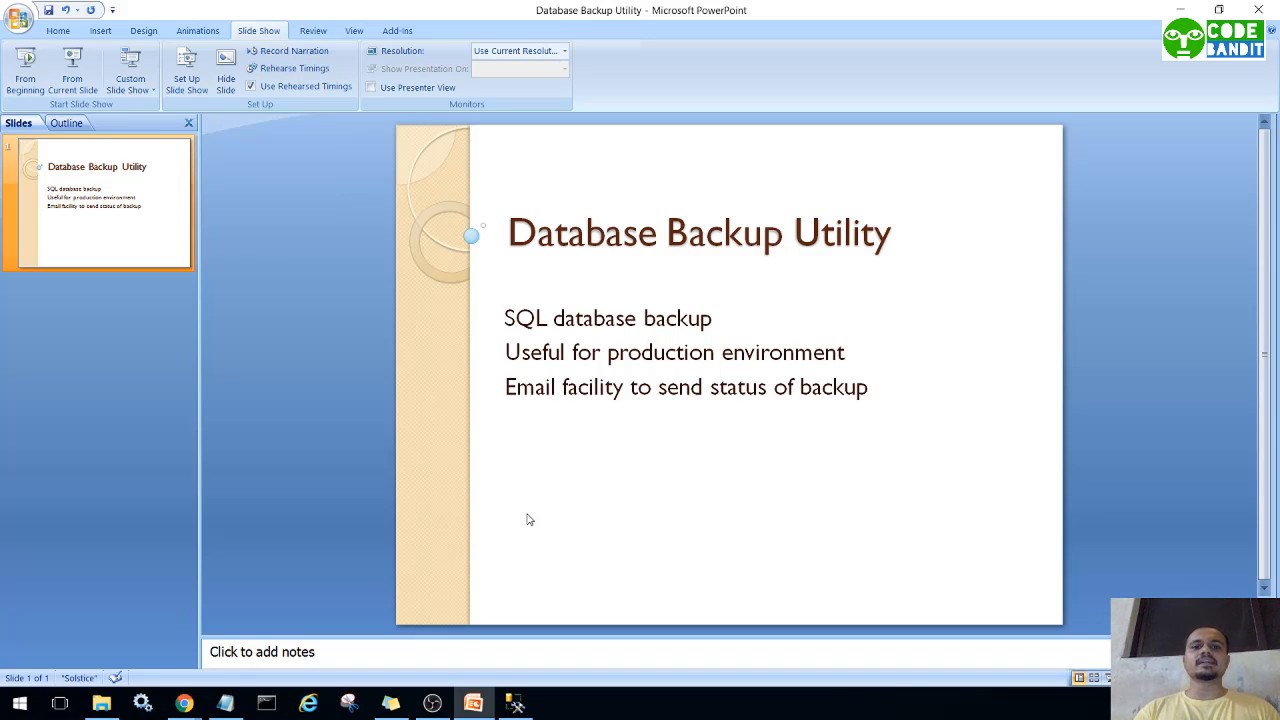
click(1181, 9)
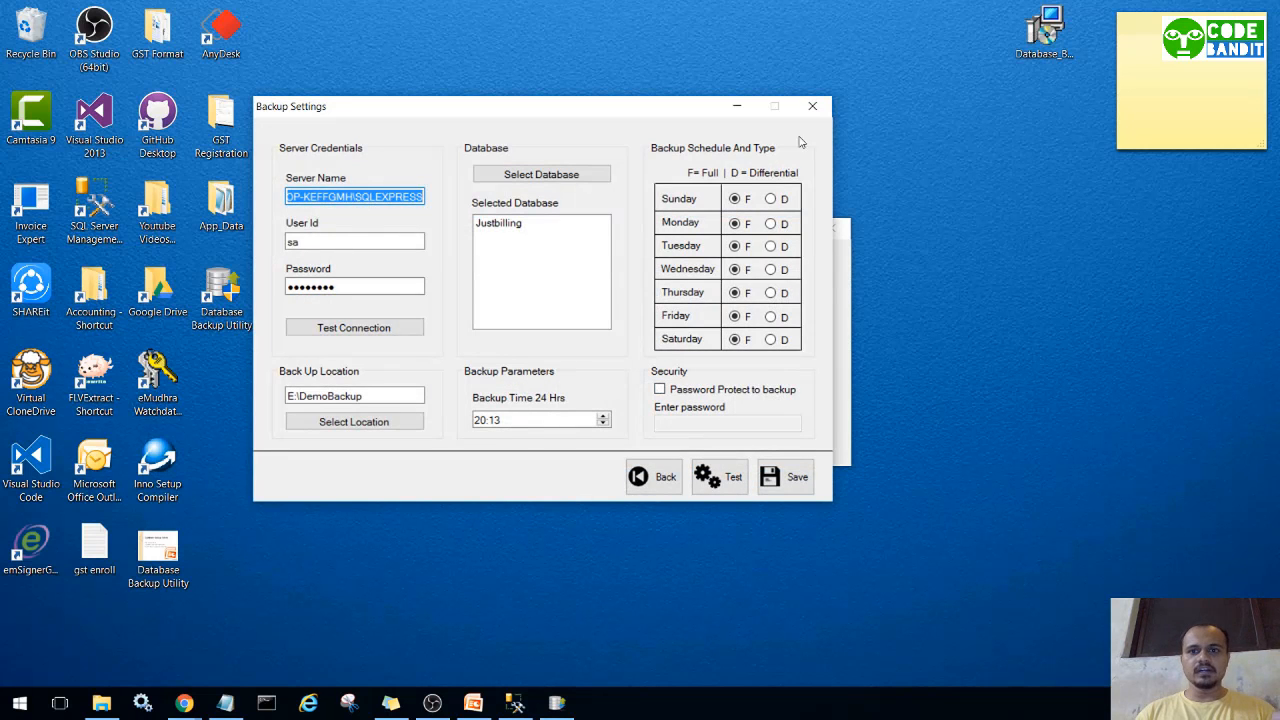
Close Backup Settings, confirm the Dashboard shows the service Running, and return to the PowerPoint title slide.
click(812, 106)
click(518, 424)
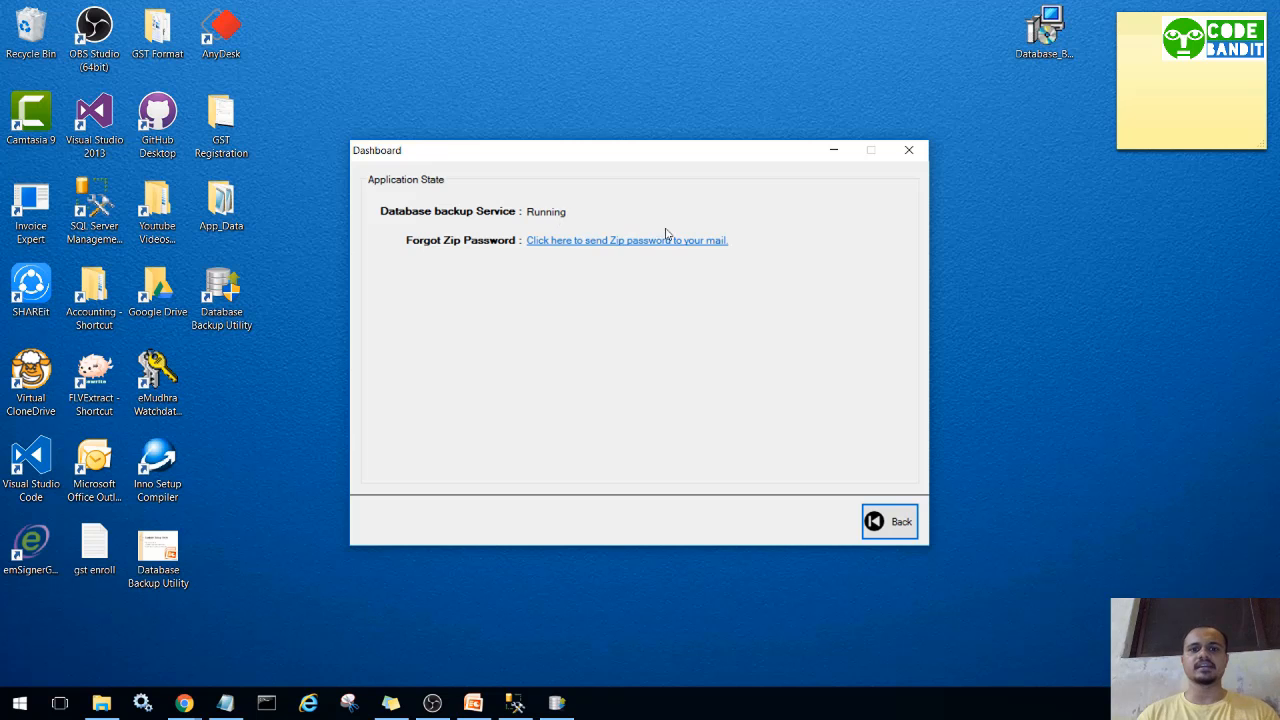
click(473, 705)
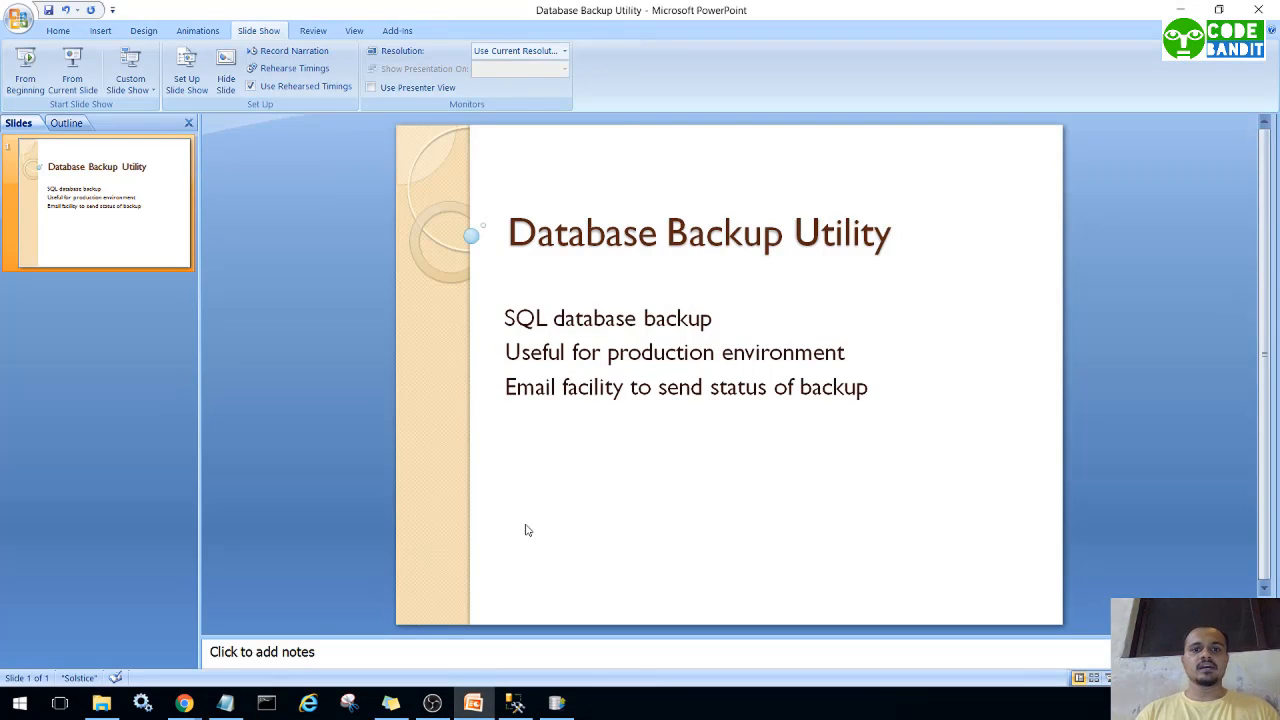